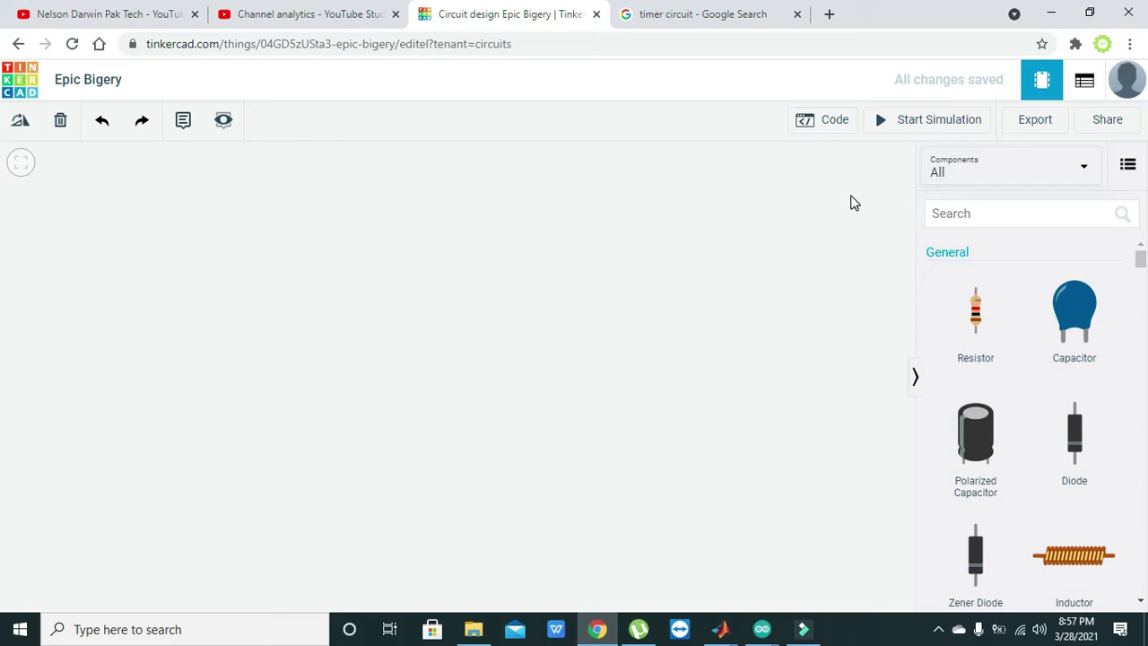
Search the components for '555' and drop a 555 Timer onto the canvas
{"action": "left_click", "coordinate": [954, 213]}
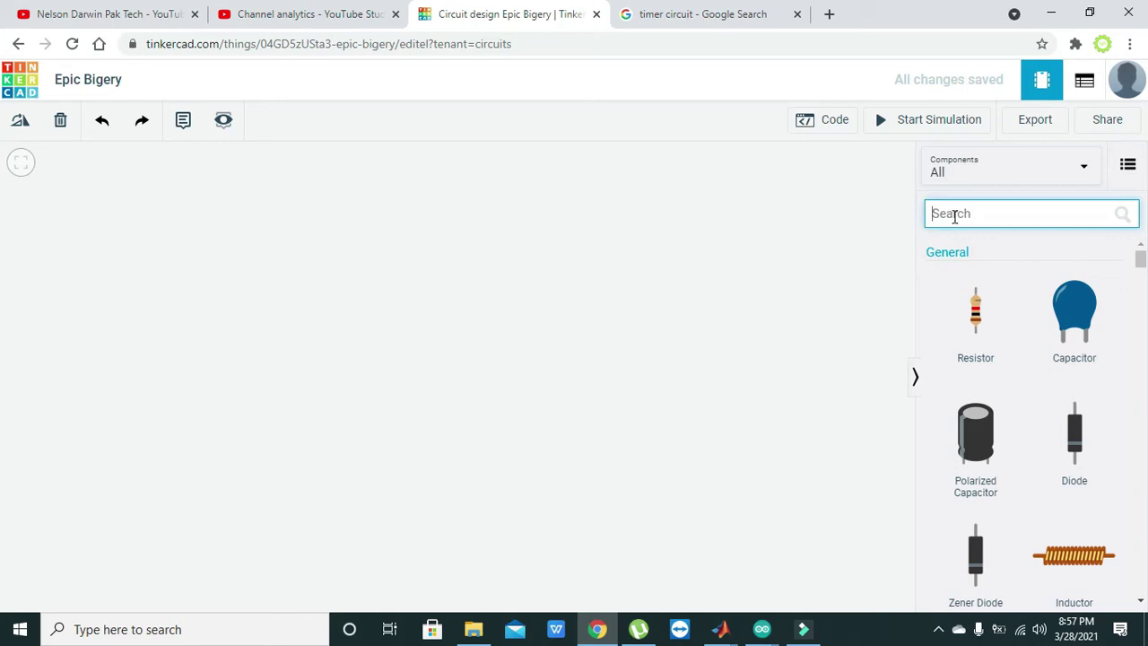
{"action": "left_click", "coordinate": [954, 213]}
{"action": "left_click", "coordinate": [953, 213]}
{"action": "left_click", "coordinate": [954, 211]}
{"action": "left_click", "coordinate": [953, 212]}
{"action": "left_click", "coordinate": [953, 212]}
{"action": "type", "text": "555"}
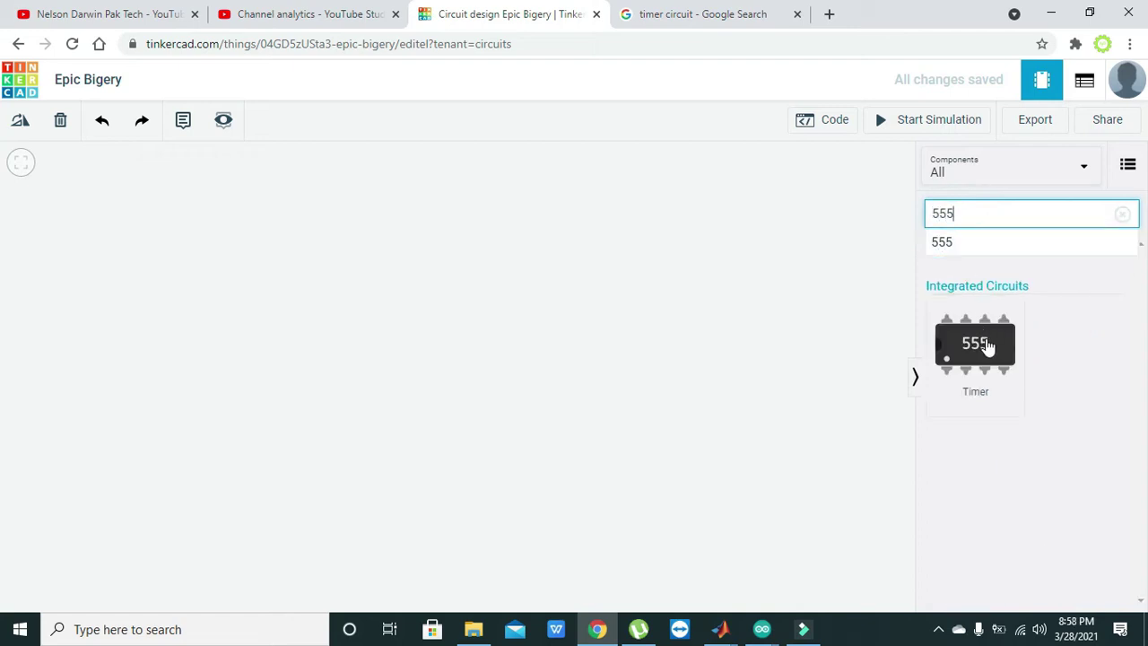
{"action": "left_click_drag", "start_coordinate": [986, 346], "coordinate": [522, 367]}
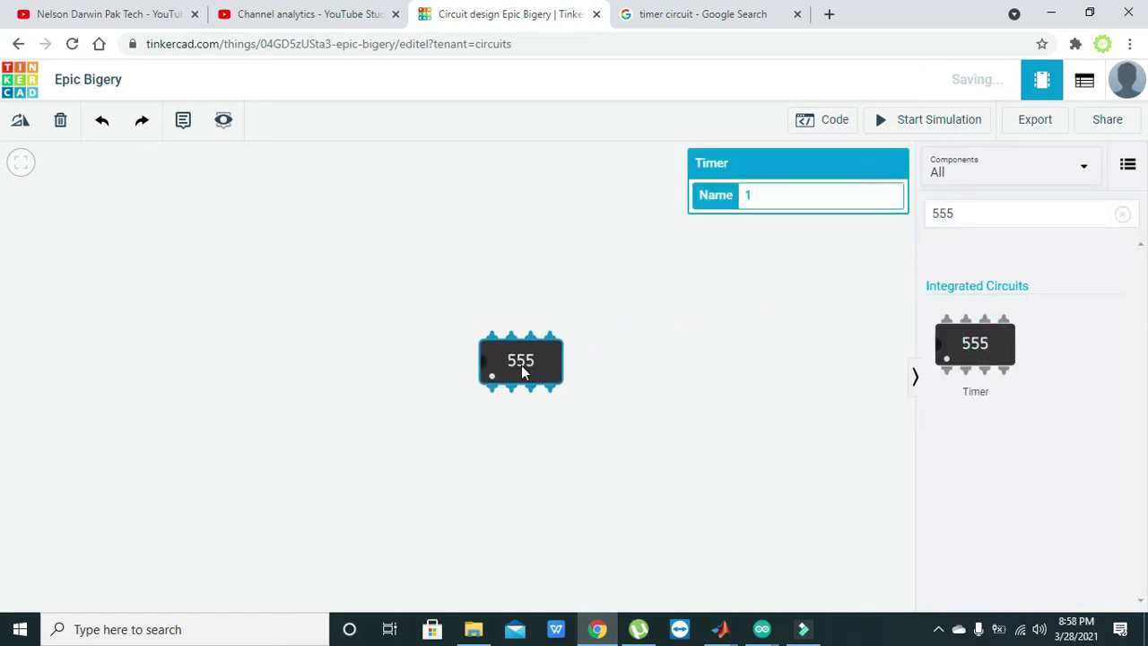
Rotate the 555 timer upright and position it slightly left of centre
{"action": "left_click", "coordinate": [18, 125]}
{"action": "left_click", "coordinate": [18, 125]}
{"action": "left_click", "coordinate": [18, 126]}
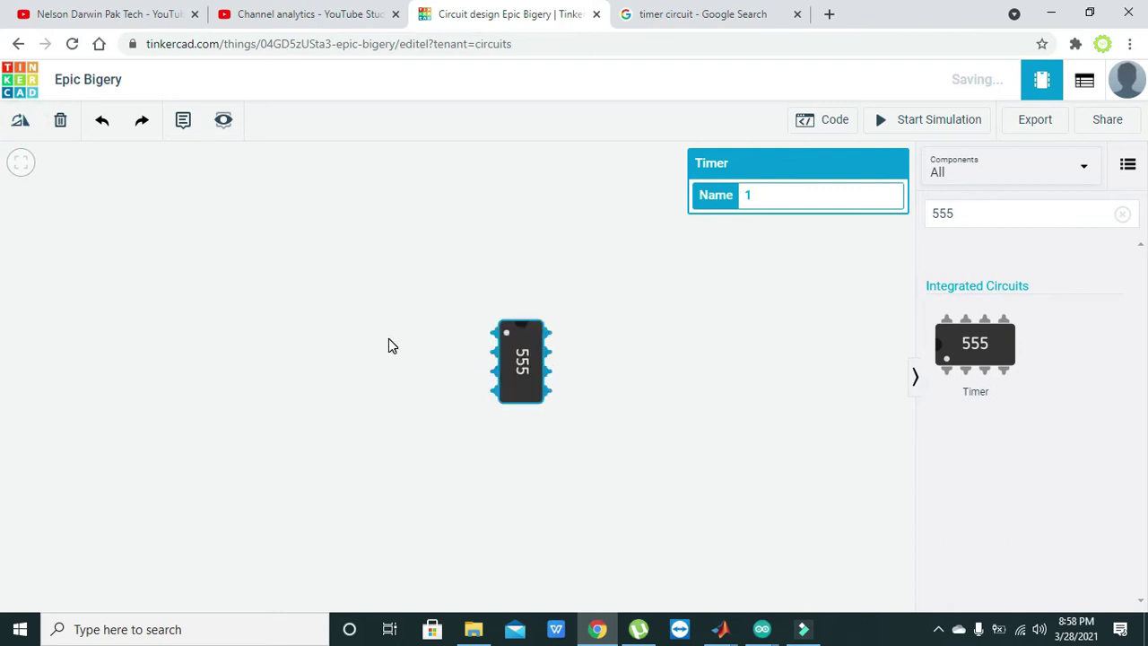
{"action": "left_click_drag", "start_coordinate": [510, 358], "coordinate": [449, 384]}
{"action": "left_click", "coordinate": [547, 366]}
{"action": "left_click", "coordinate": [438, 378]}
{"action": "left_click", "coordinate": [507, 388]}
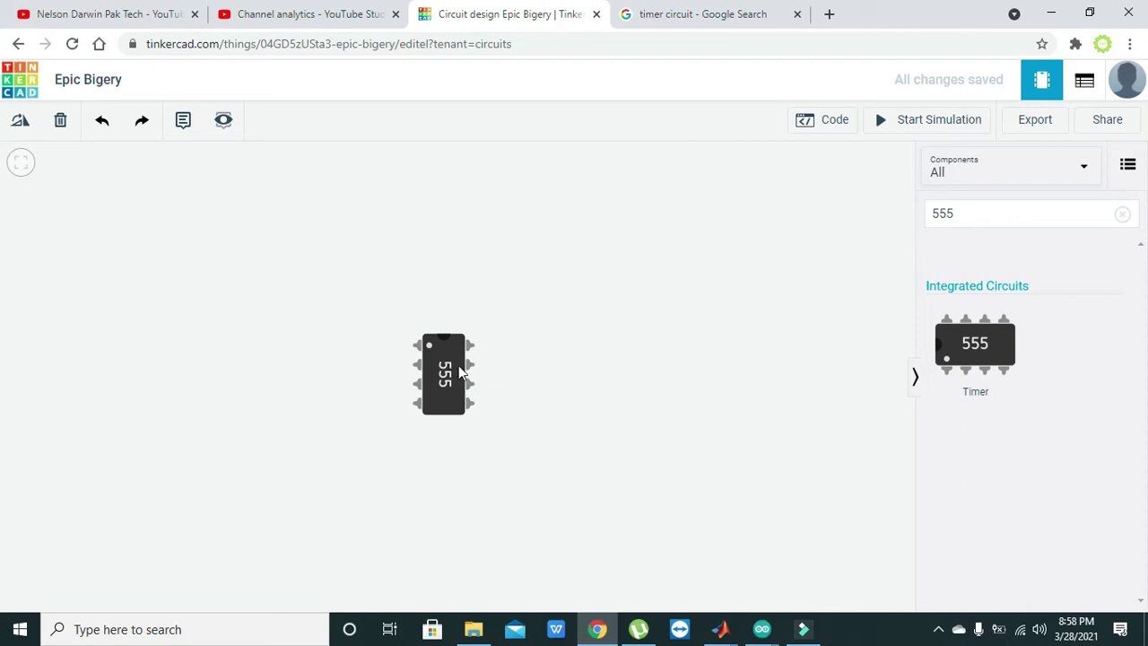
{"action": "left_click_drag", "start_coordinate": [457, 365], "coordinate": [437, 380]}
{"action": "left_click", "coordinate": [492, 385]}
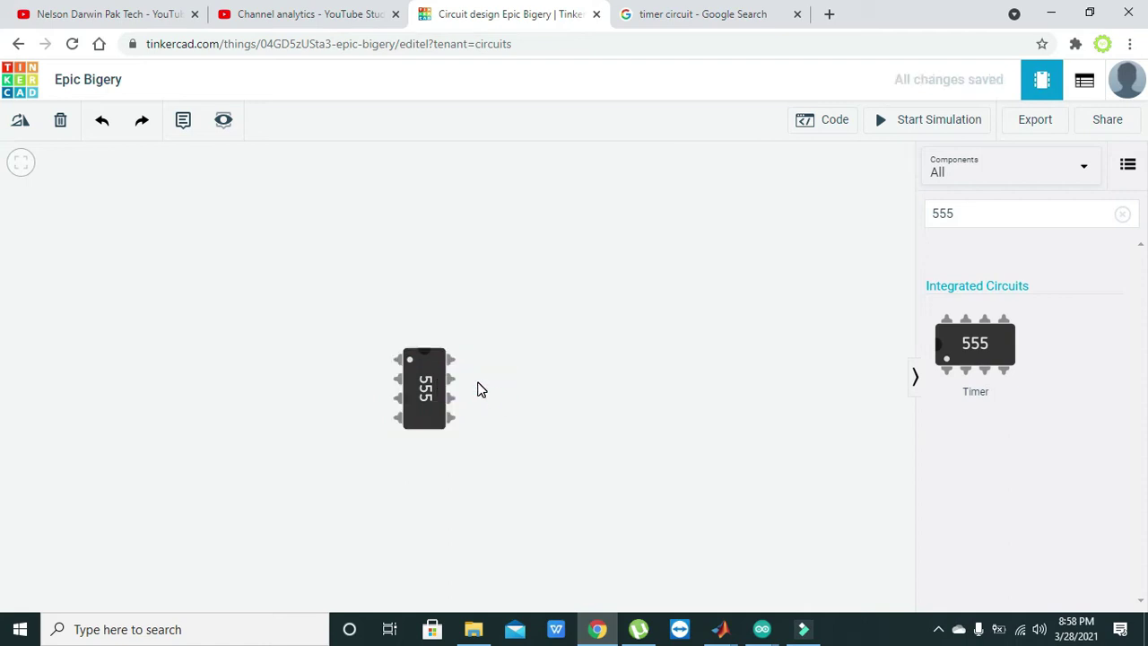
Route a wire from the 555's Reset pin around the chip to its Power pin
{"action": "left_click", "coordinate": [395, 419]}
{"action": "left_click", "coordinate": [315, 419]}
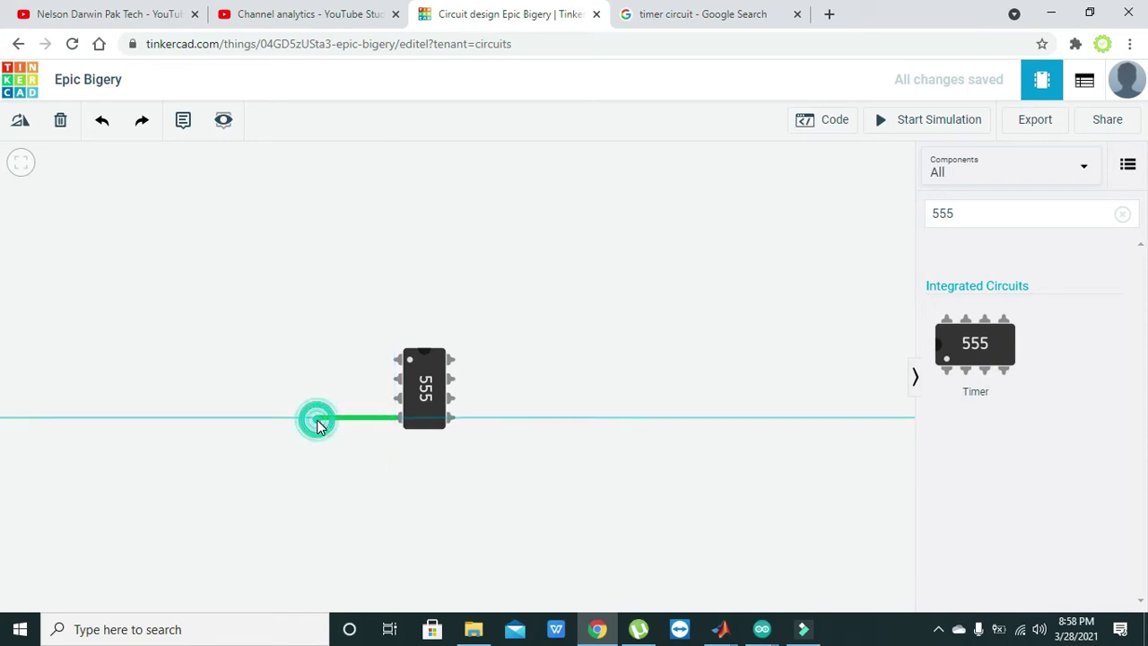
{"action": "left_click", "coordinate": [317, 318]}
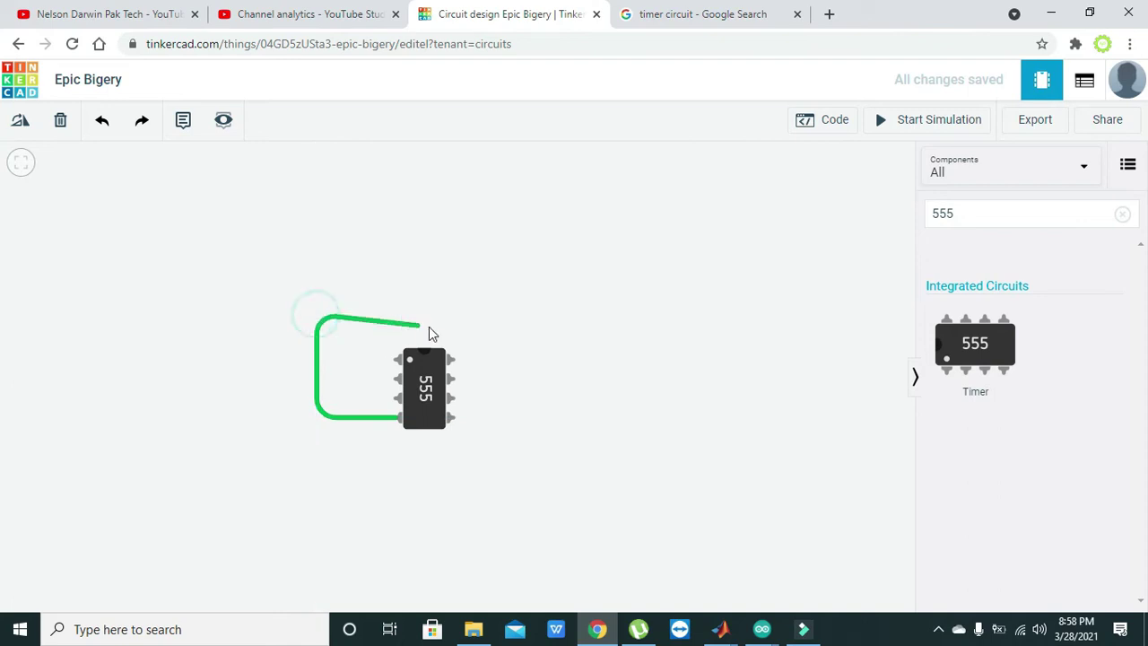
{"action": "left_click", "coordinate": [483, 316]}
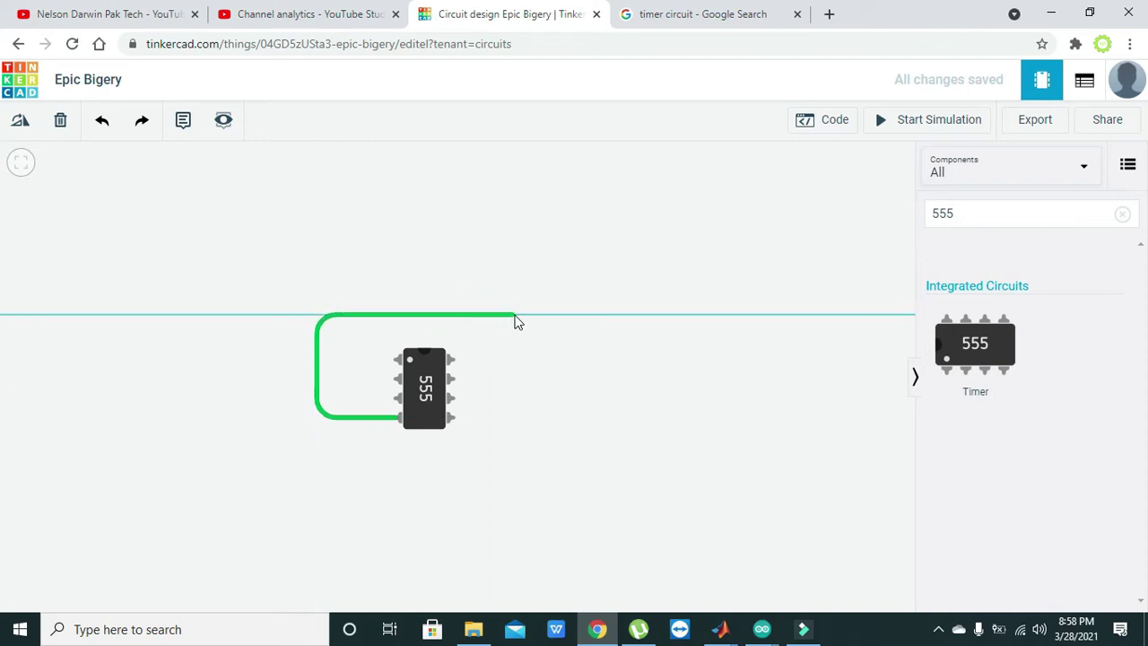
{"action": "left_click", "coordinate": [516, 315]}
{"action": "left_click", "coordinate": [515, 361]}
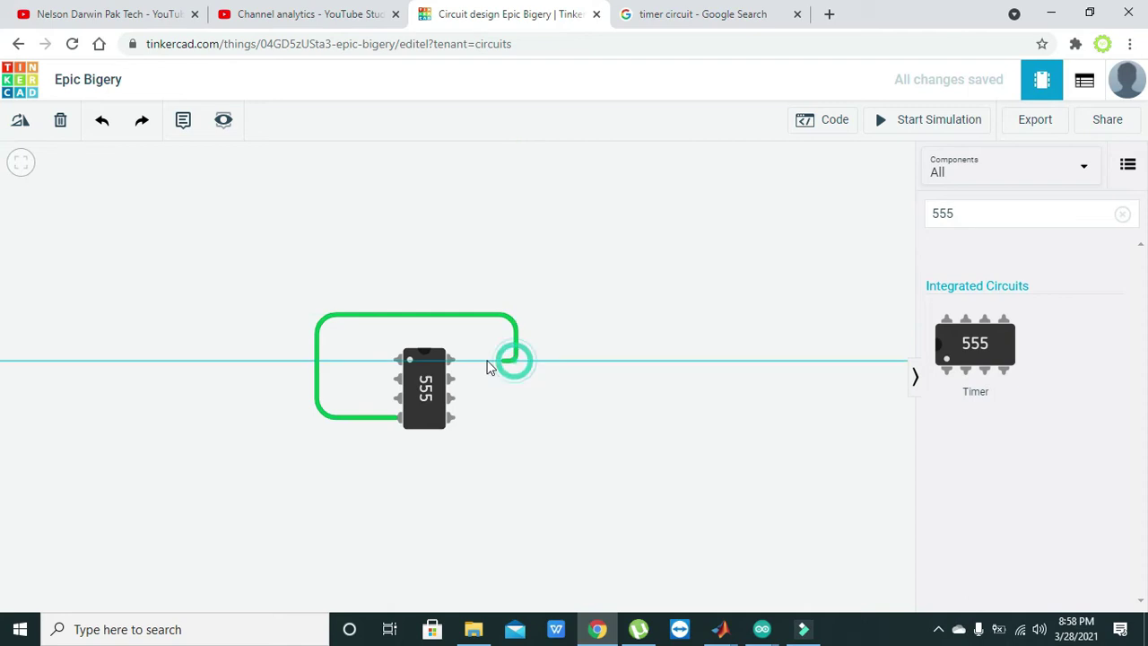
{"action": "left_click", "coordinate": [453, 360]}
{"action": "left_click", "coordinate": [509, 399]}
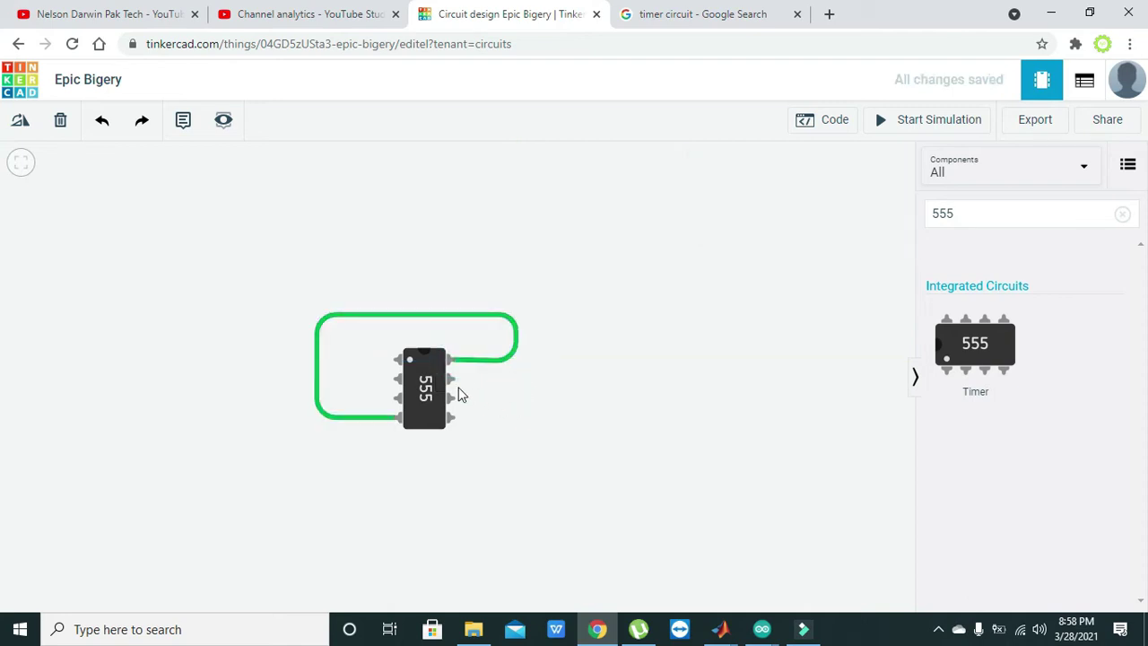
Wire the 555's Discharge pin to its Threshold pin
{"action": "left_click", "coordinate": [455, 382]}
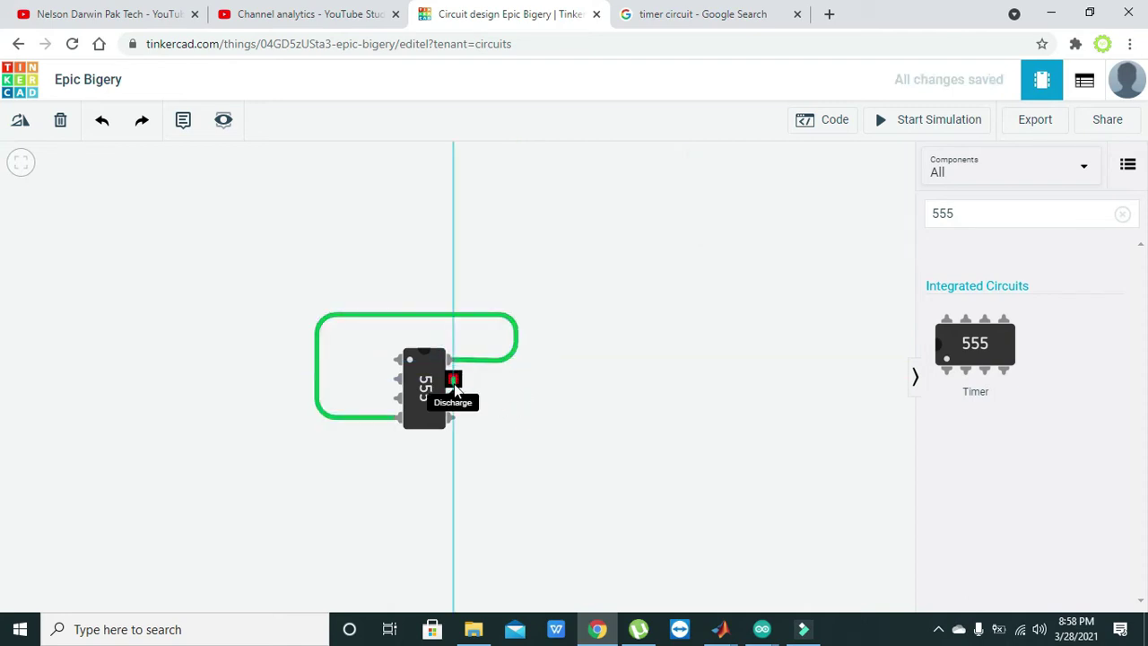
{"action": "left_click", "coordinate": [454, 398]}
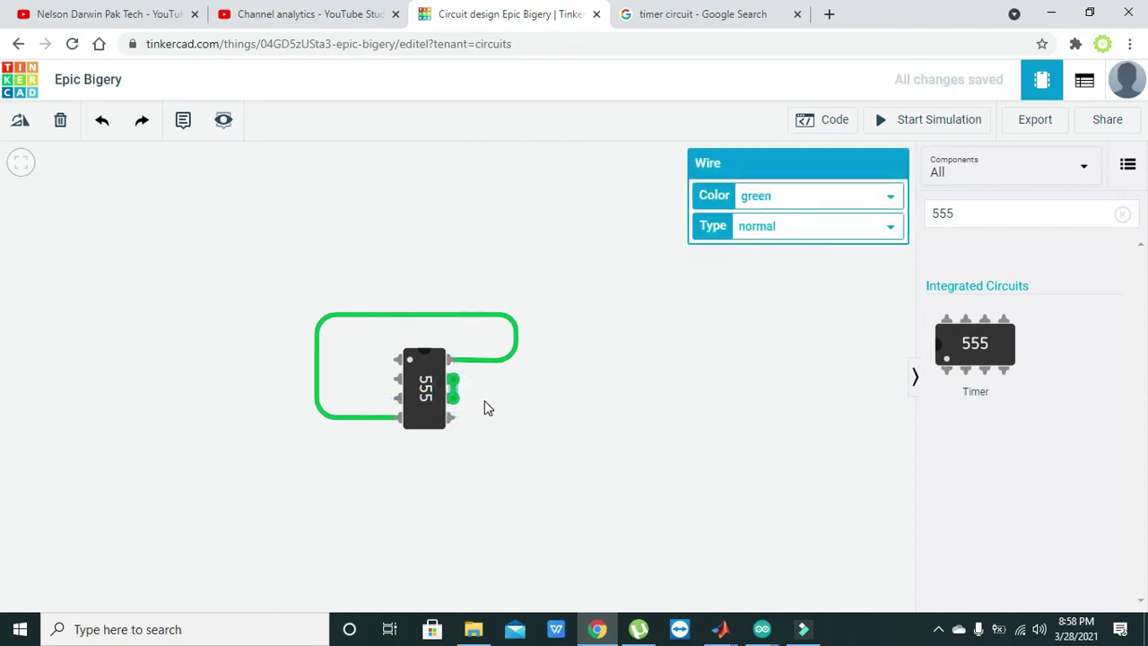
{"action": "left_click", "coordinate": [484, 399]}
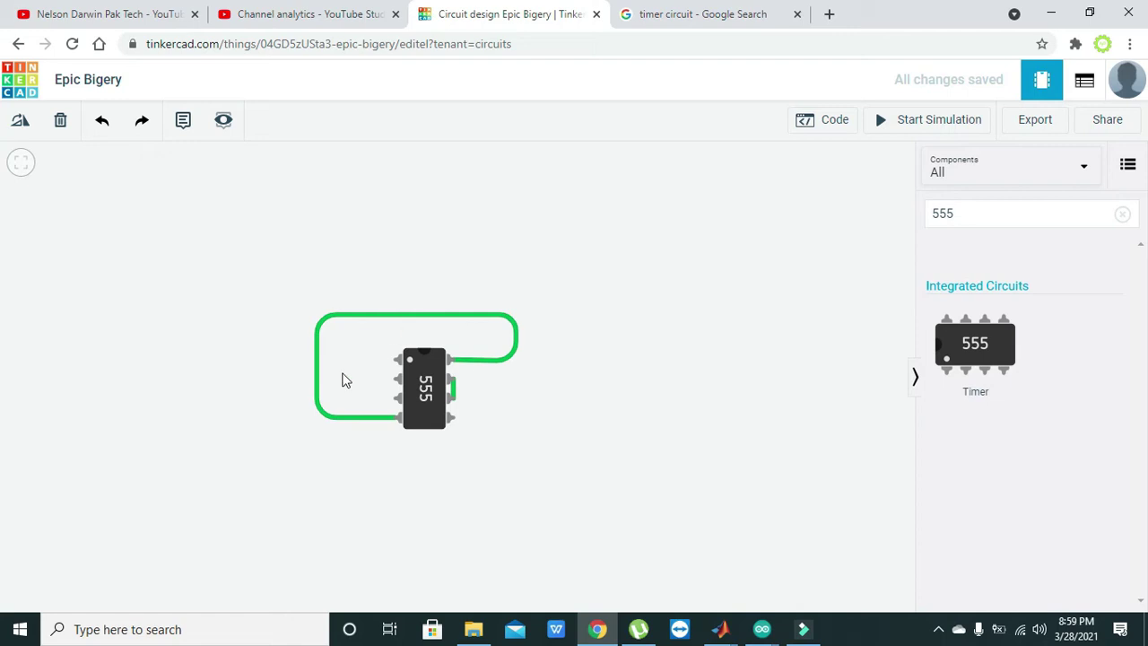
Place a 10 kΩ resistor to the left of the 555
{"action": "left_click", "coordinate": [952, 212]}
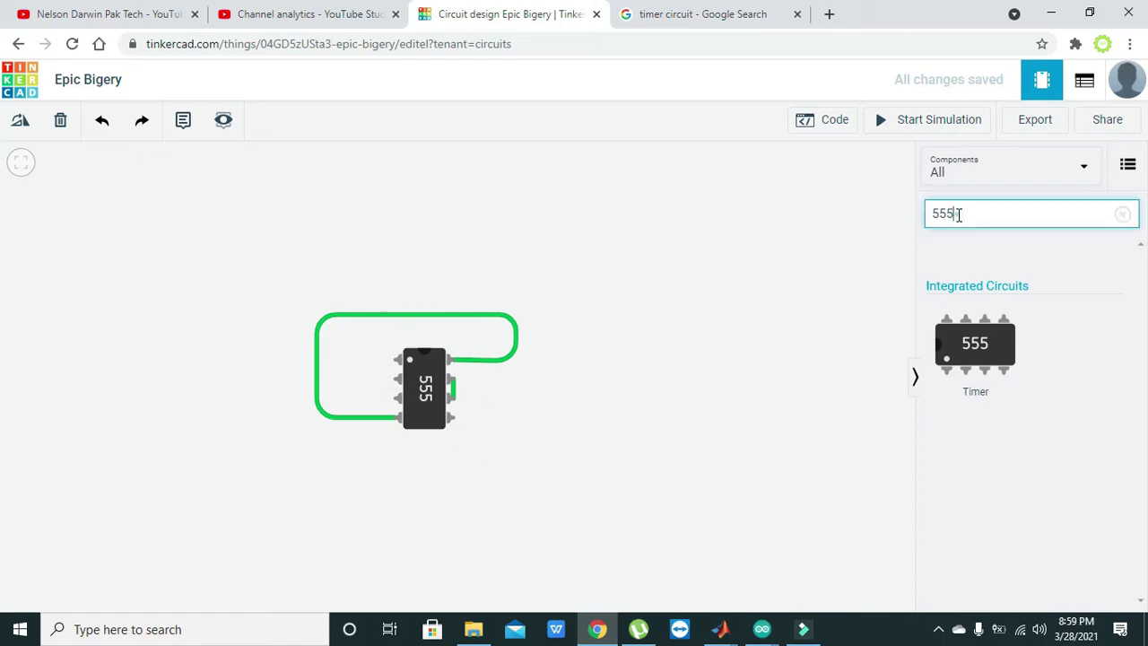
{"action": "key", "text": "BackSpace"}
{"action": "key", "text": "BackSpace"}
{"action": "key", "text": "BackSpace"}
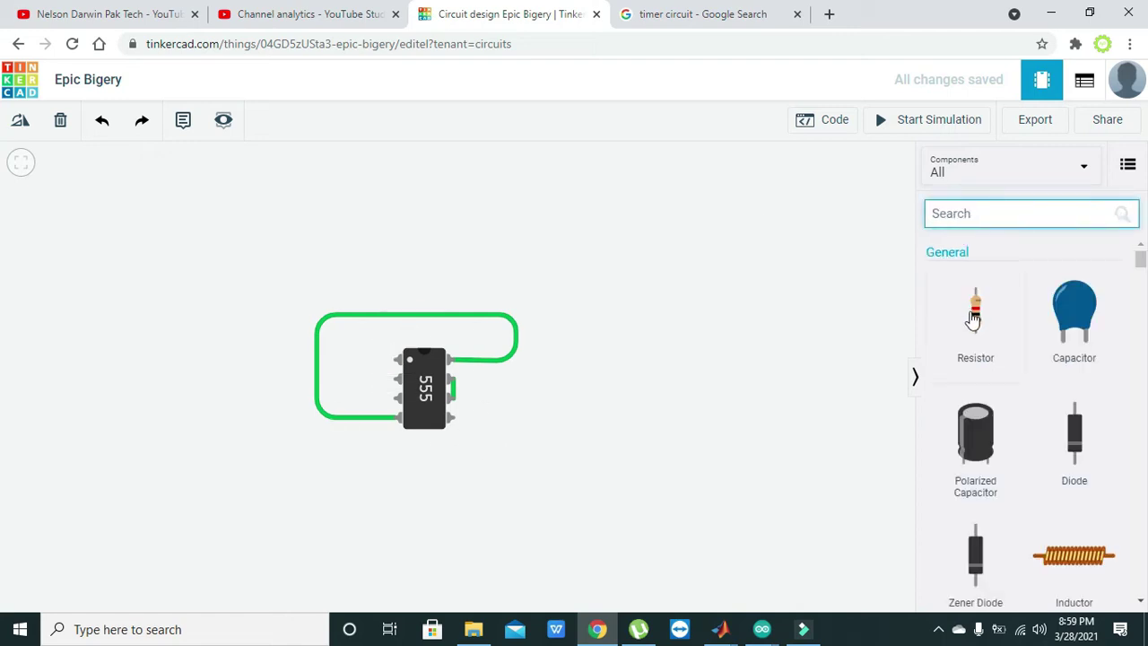
{"action": "left_click_drag", "start_coordinate": [968, 309], "coordinate": [235, 343]}
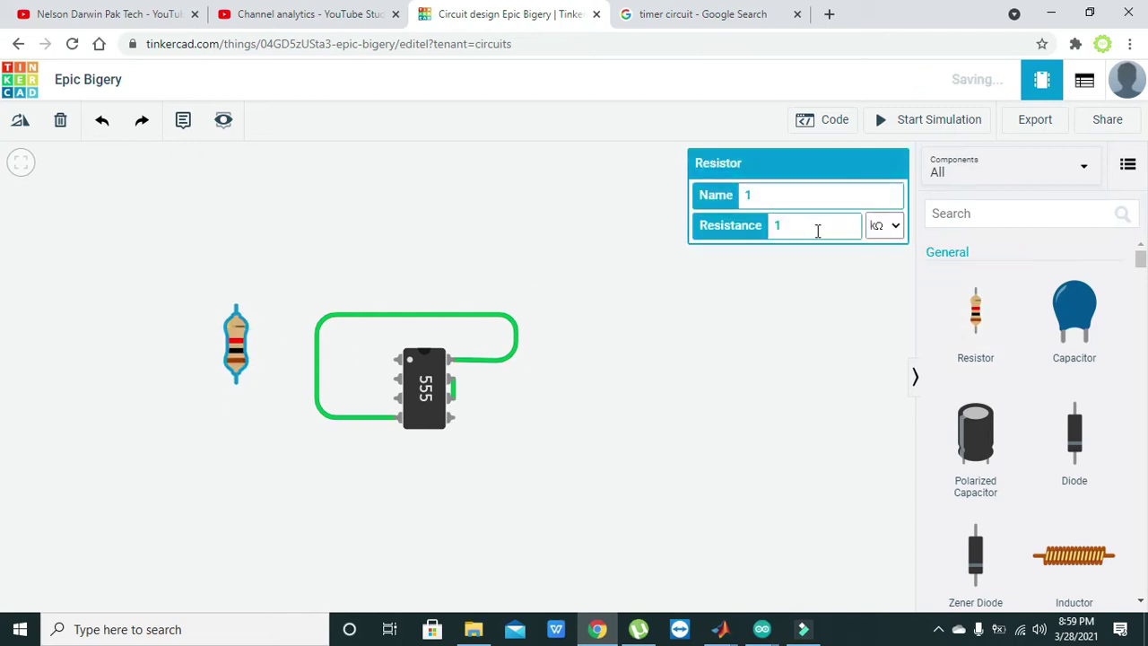
{"action": "left_click", "coordinate": [811, 228]}
{"action": "type", "text": "0"}
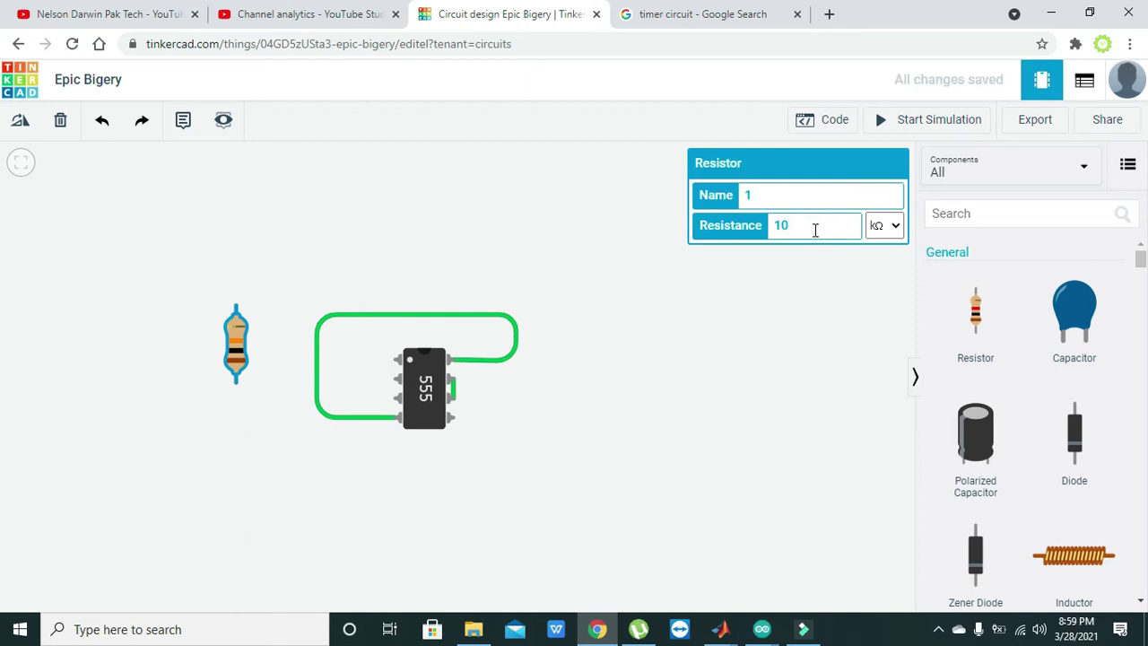
{"action": "left_click", "coordinate": [247, 350]}
{"action": "left_click_drag", "start_coordinate": [247, 351], "coordinate": [208, 321]}
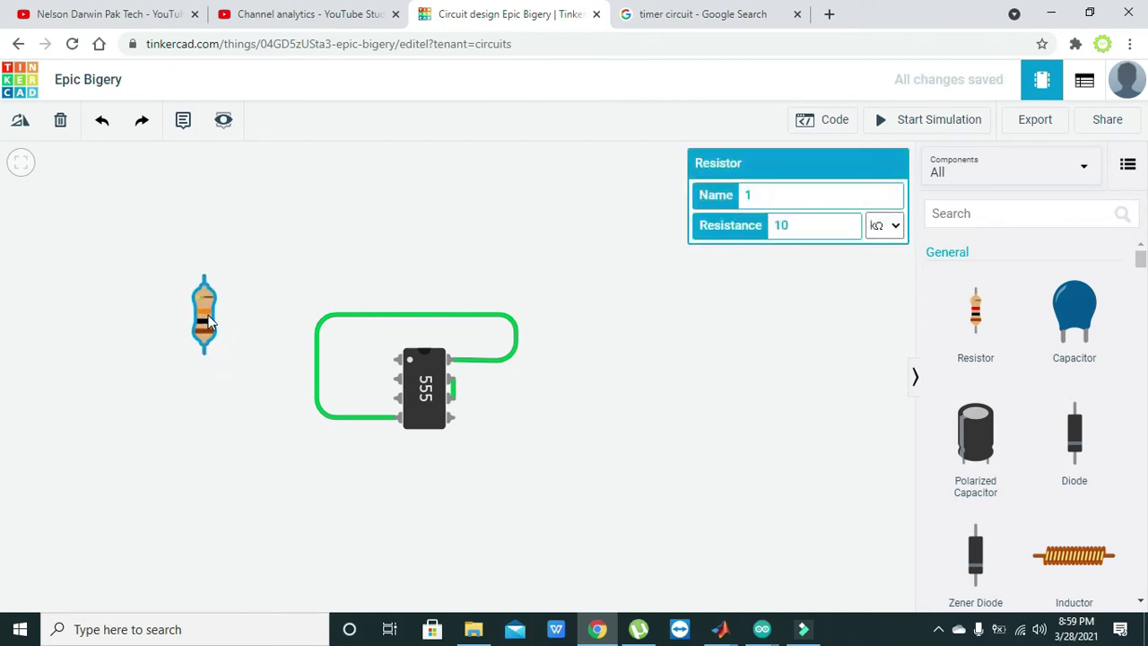
Add a pushbutton and arrange it beside the resistor
{"action": "left_click", "coordinate": [1020, 213]}
{"action": "type", "text": "bu"}
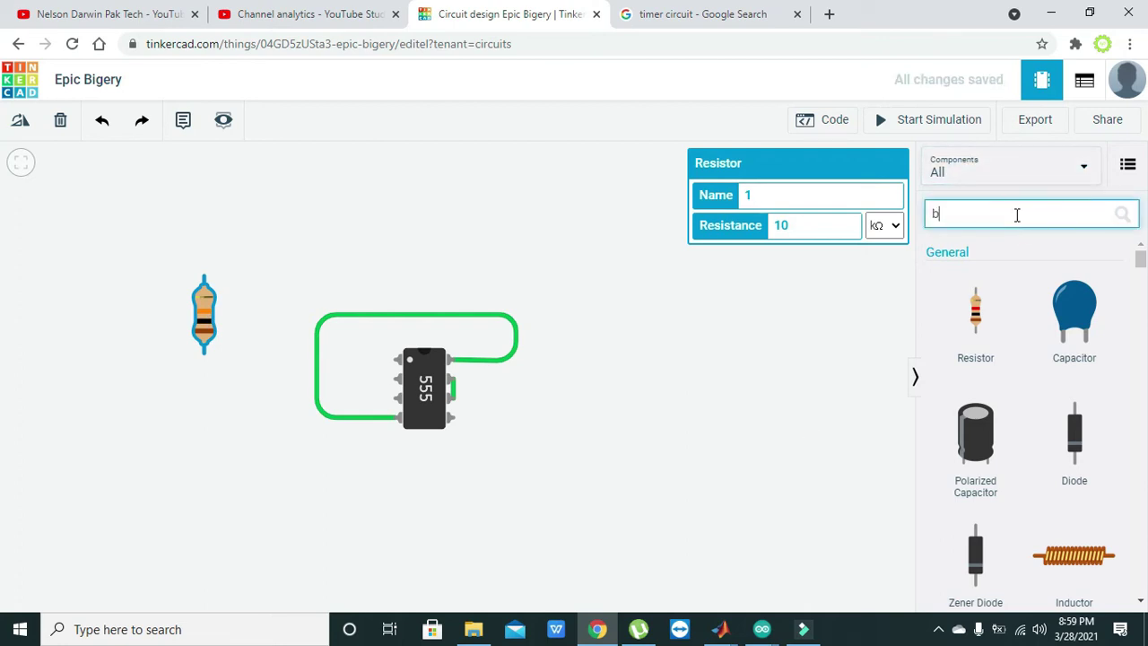
{"action": "left_click", "coordinate": [995, 262]}
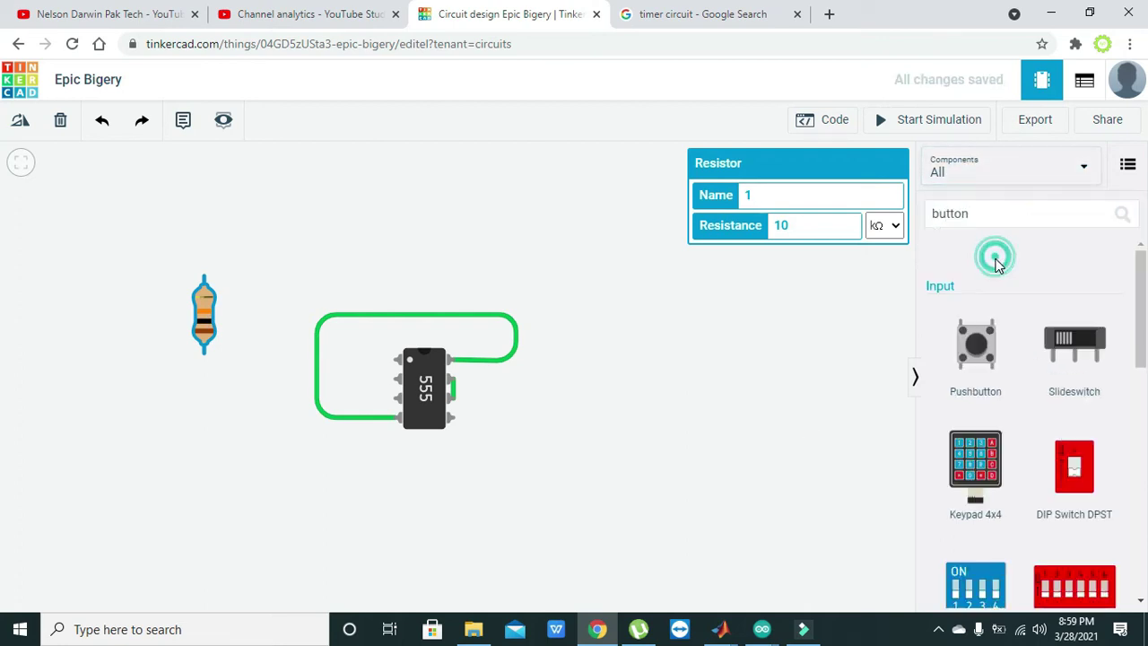
{"action": "left_click_drag", "start_coordinate": [975, 341], "coordinate": [259, 351]}
{"action": "left_click_drag", "start_coordinate": [204, 314], "coordinate": [142, 330]}
{"action": "left_click_drag", "start_coordinate": [246, 348], "coordinate": [219, 333]}
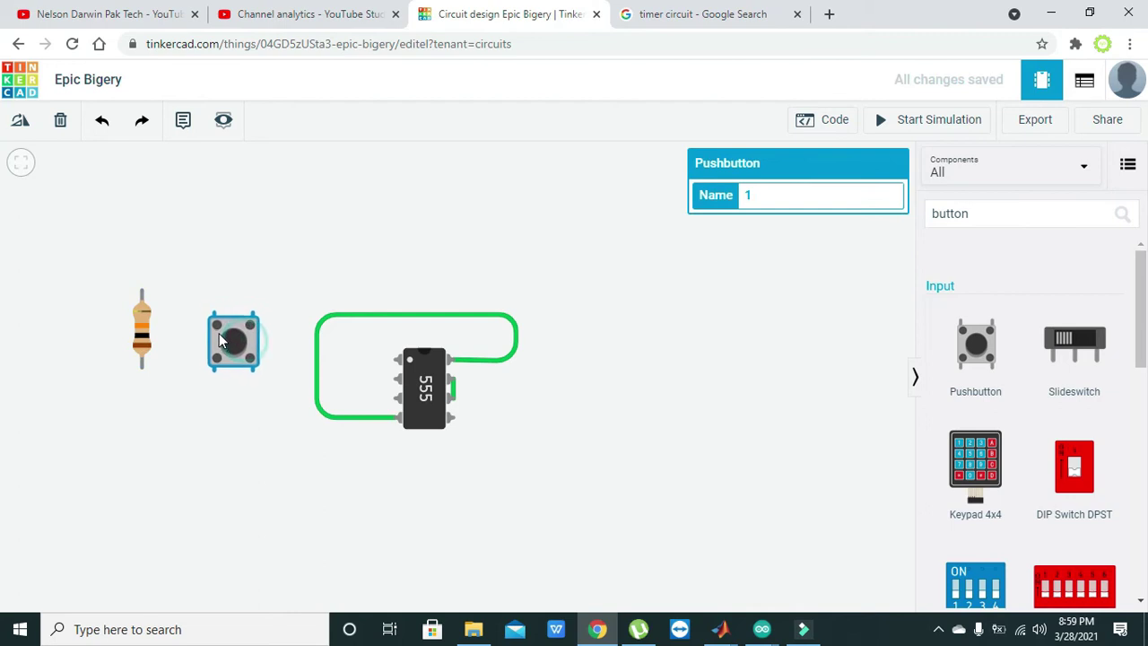
Wire a left 555 pin to pushbutton Terminal 2, and Terminal 1a to the resistor's lower lead
{"action": "left_click", "coordinate": [397, 378]}
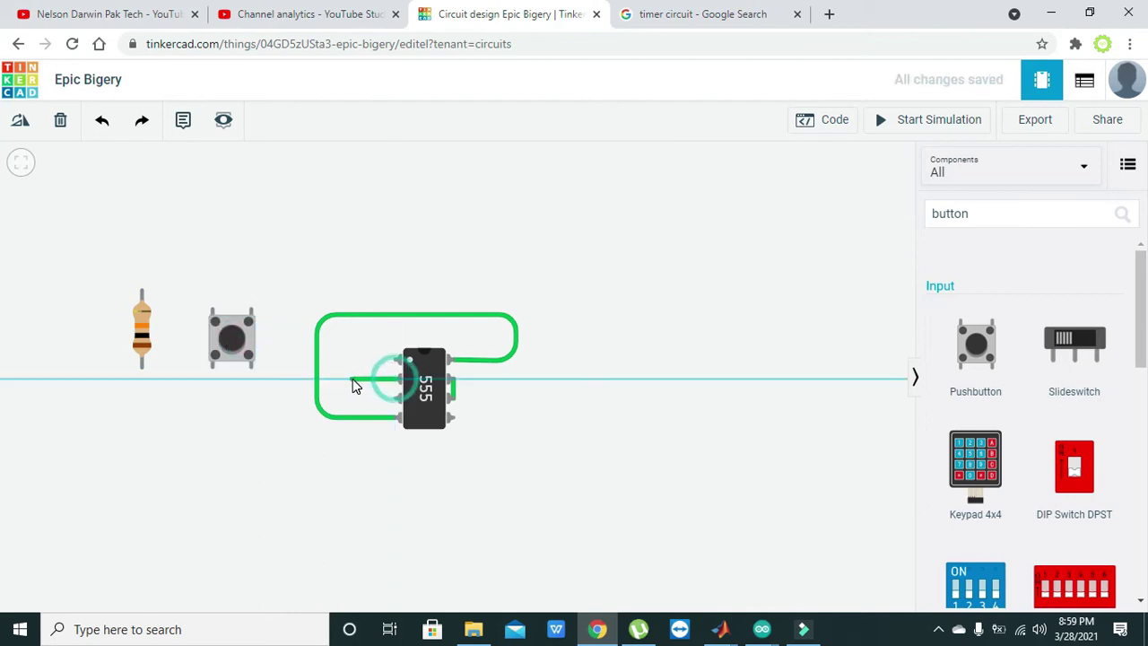
{"action": "left_click", "coordinate": [251, 367]}
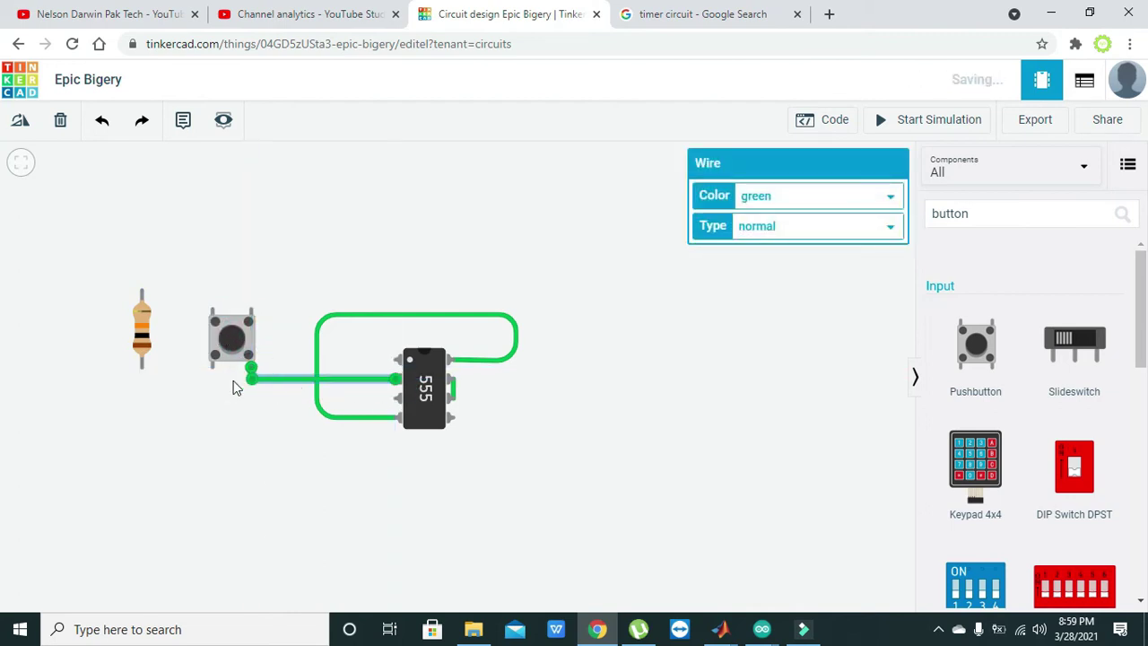
{"action": "left_click", "coordinate": [233, 388]}
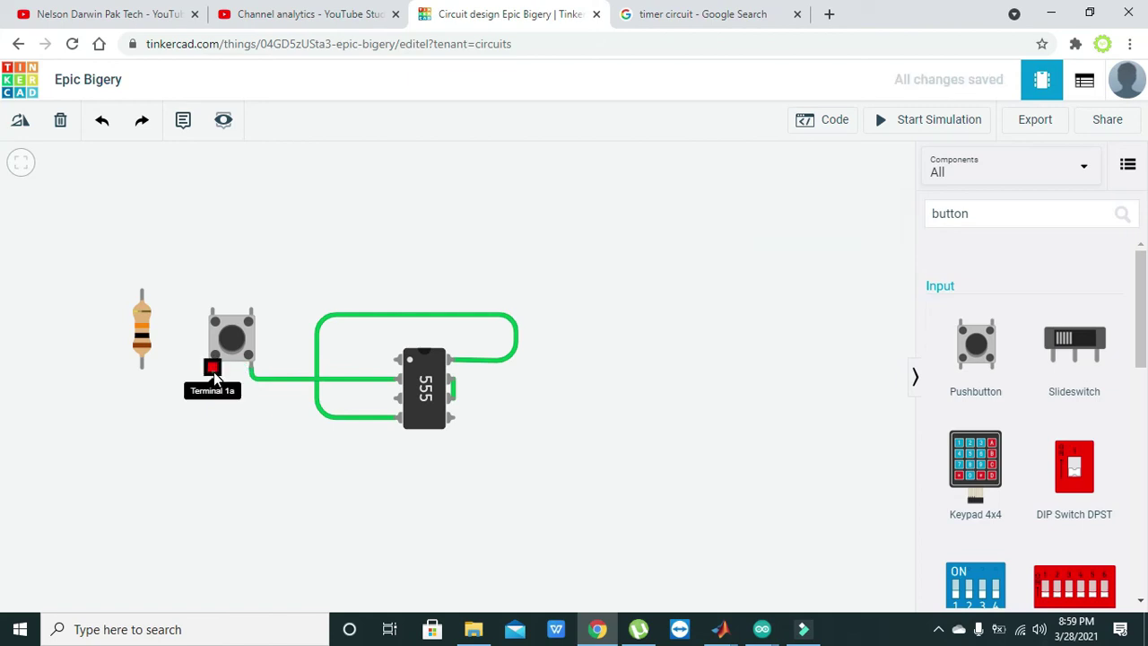
{"action": "left_click", "coordinate": [213, 375]}
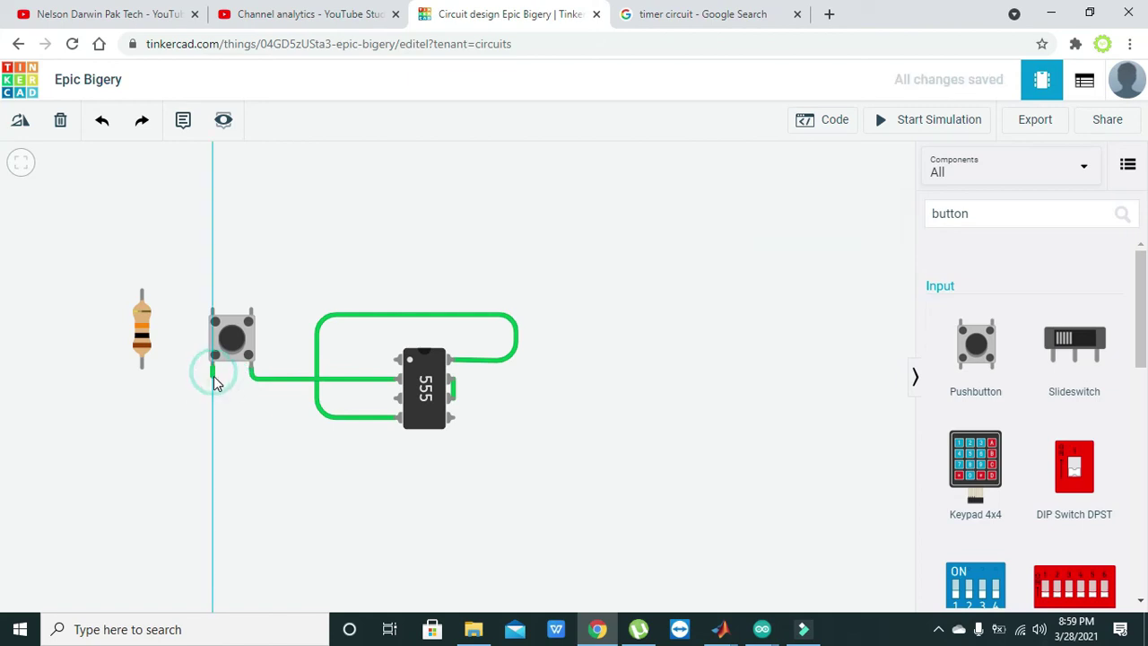
{"action": "left_click", "coordinate": [142, 375]}
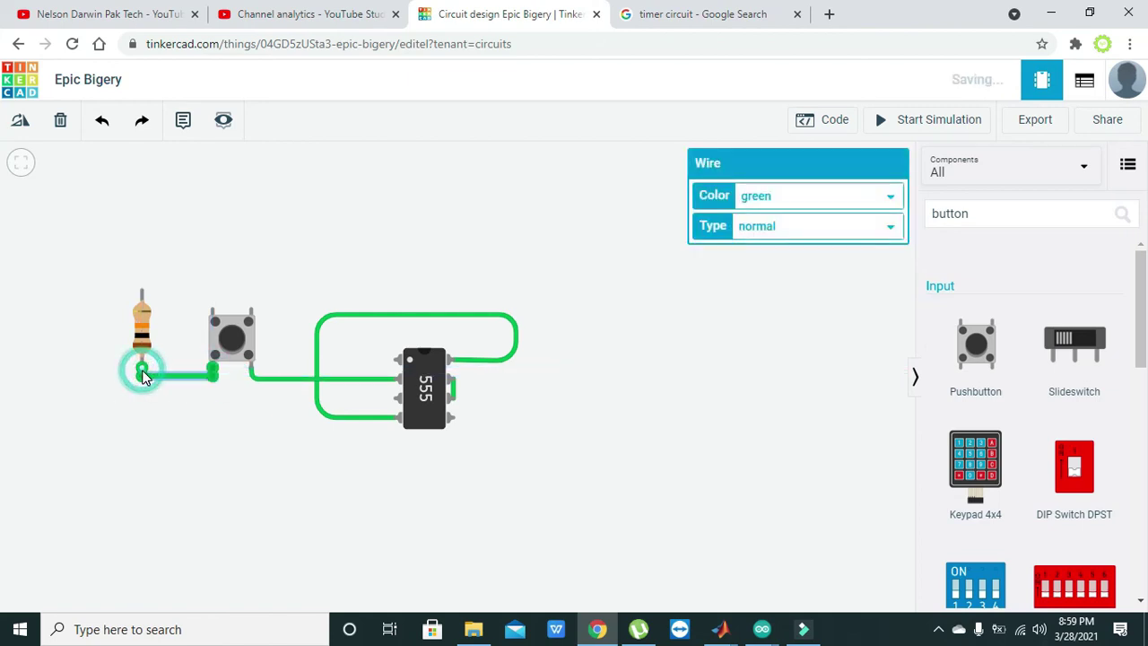
Route a wire from the resistor's top lead over the circuit to the 555 Power pin
{"action": "left_click", "coordinate": [142, 292]}
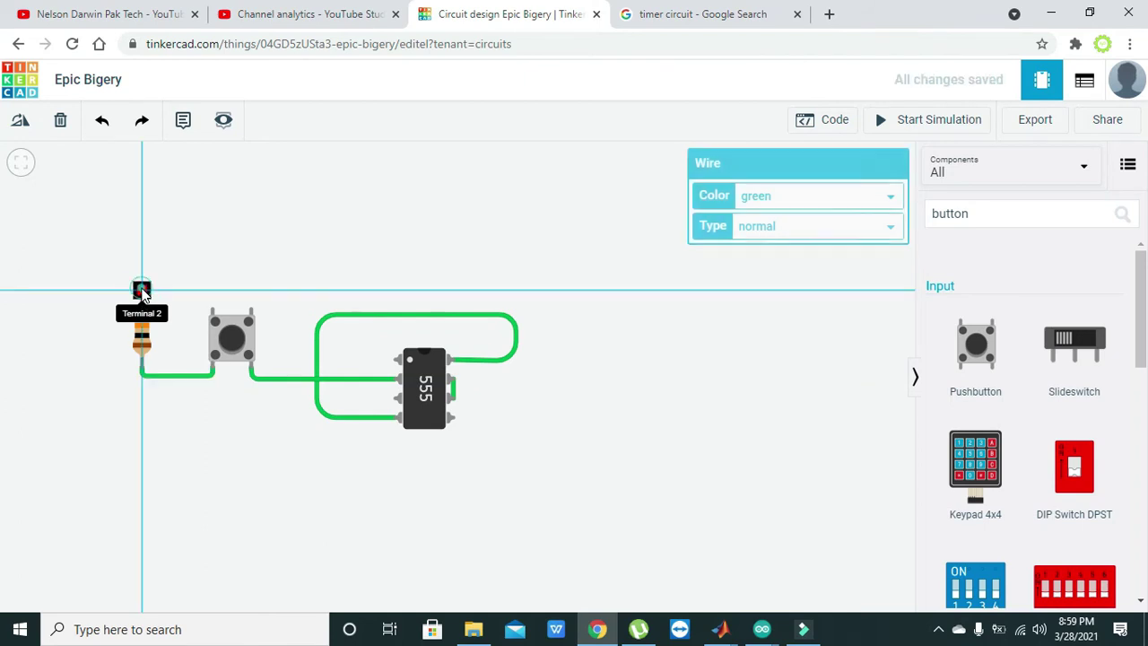
{"action": "left_click", "coordinate": [140, 239]}
{"action": "left_click", "coordinate": [489, 240]}
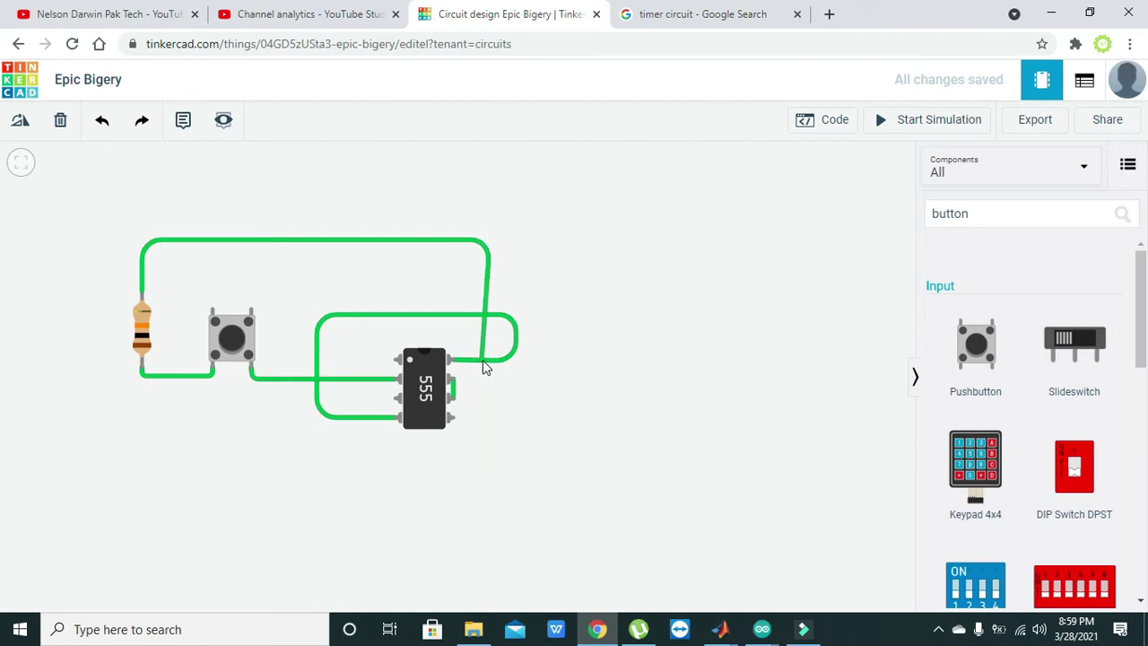
{"action": "left_click", "coordinate": [490, 362]}
{"action": "left_click", "coordinate": [453, 363]}
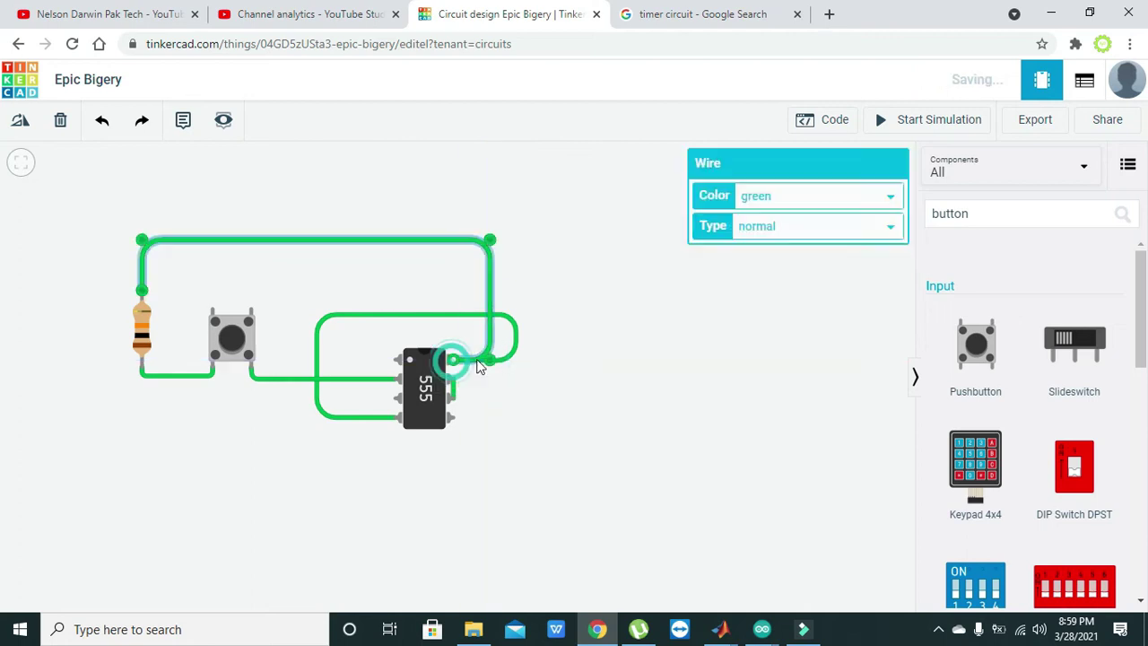
{"action": "left_click", "coordinate": [543, 380]}
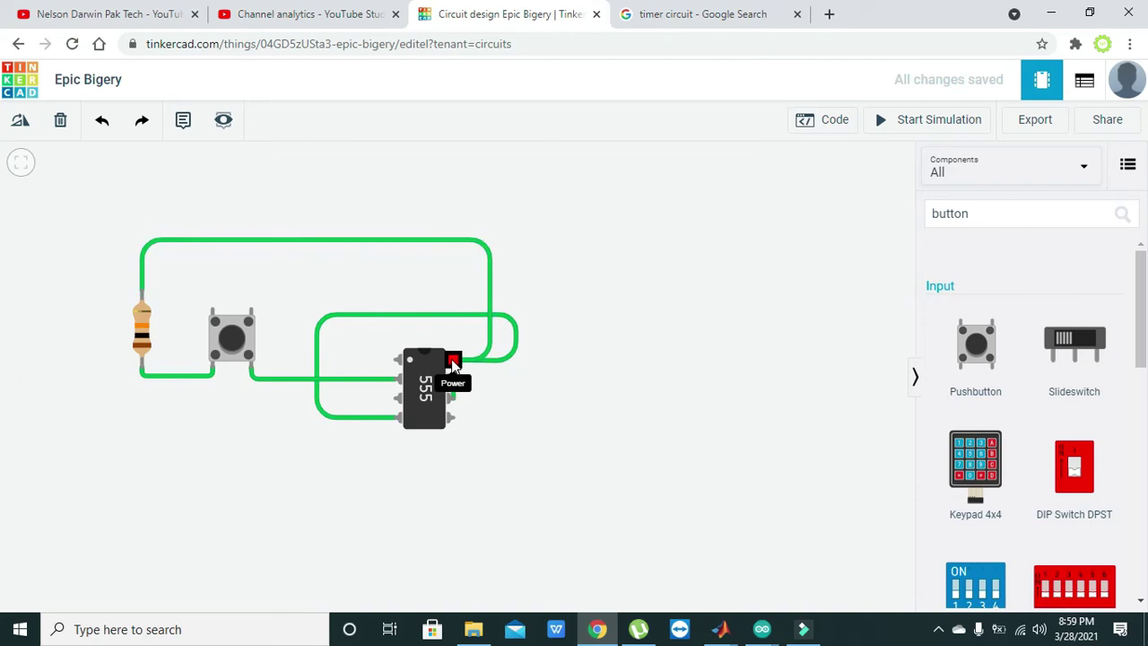
{"action": "left_click", "coordinate": [505, 401]}
Place a polarized capacitor below the 555 timer
{"action": "double_click", "coordinate": [949, 214]}
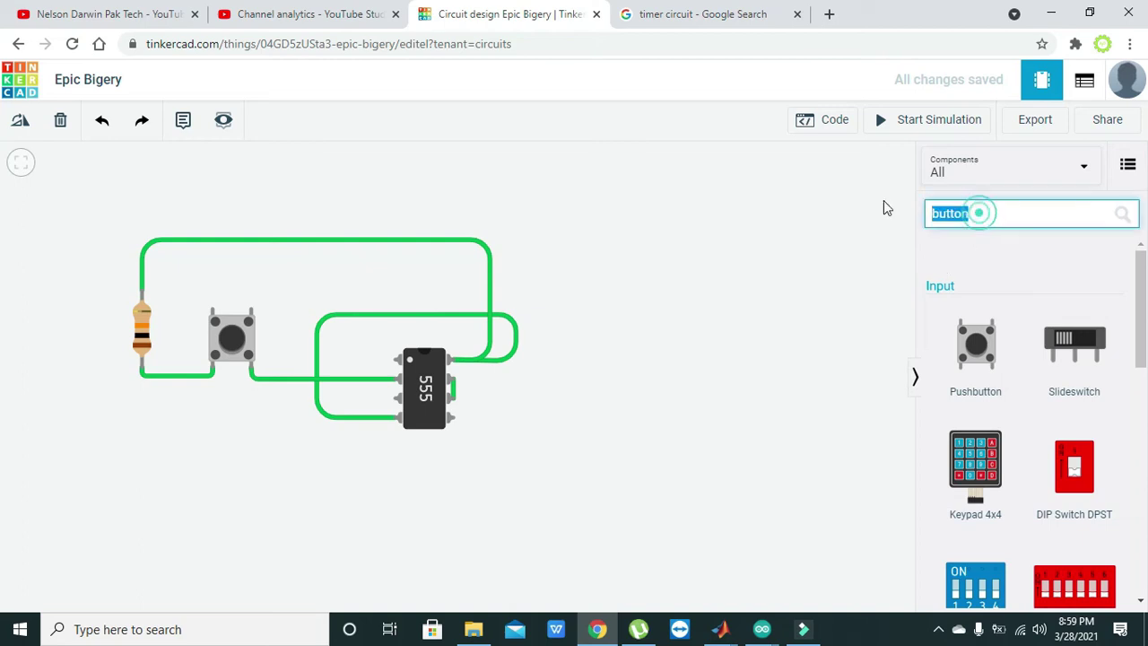
{"action": "left_click", "coordinate": [883, 200]}
{"action": "double_click", "coordinate": [980, 211]}
{"action": "left_click", "coordinate": [981, 212]}
{"action": "key", "text": "BackSpace"}
{"action": "key", "text": "BackSpace"}
{"action": "key", "text": "BackSpace"}
{"action": "key", "text": "BackSpace"}
{"action": "key", "text": "BackSpace"}
{"action": "key", "text": "BackSpace"}
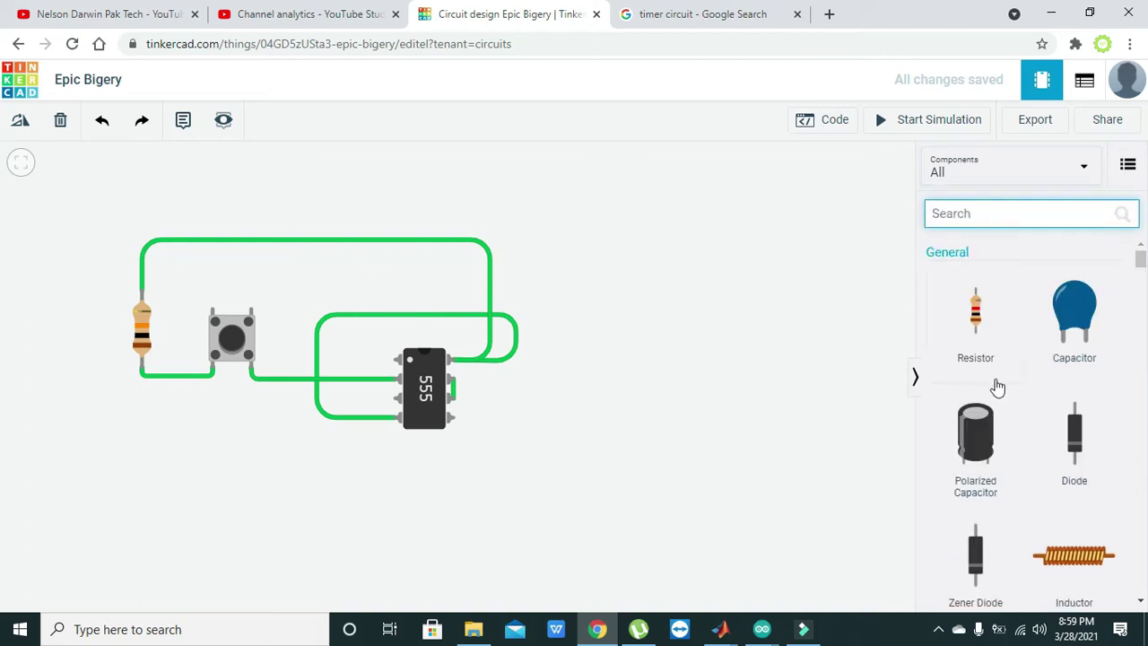
{"action": "left_click_drag", "start_coordinate": [983, 437], "coordinate": [460, 560]}
{"action": "left_click", "coordinate": [498, 560]}
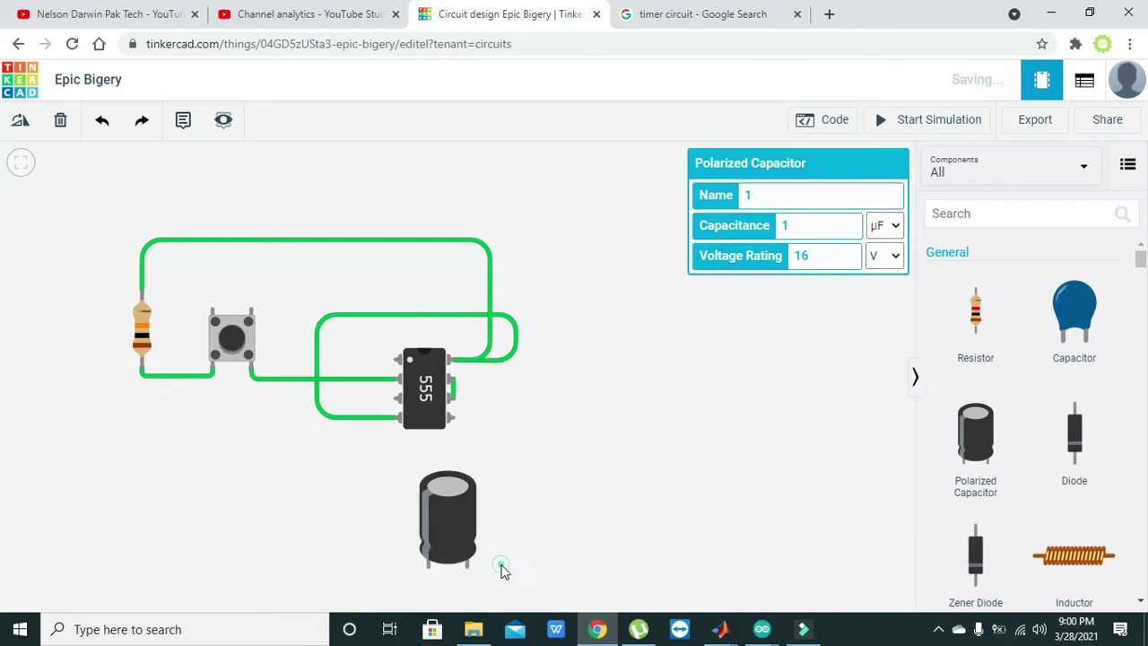
{"action": "left_click", "coordinate": [500, 565]}
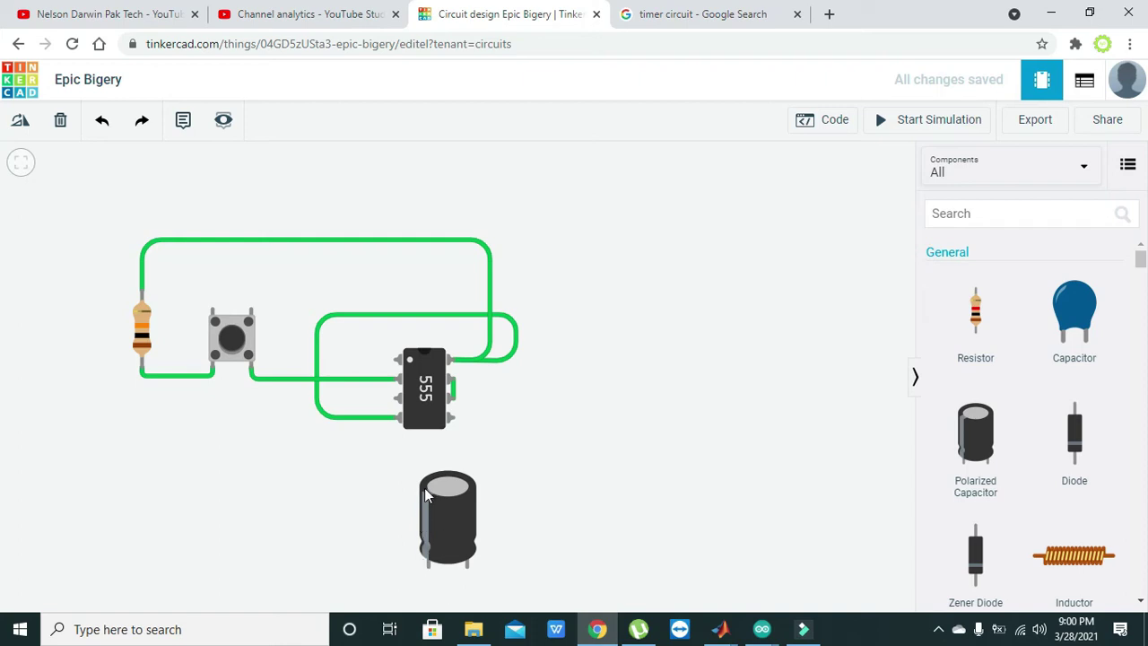
{"action": "left_click", "coordinate": [423, 538]}
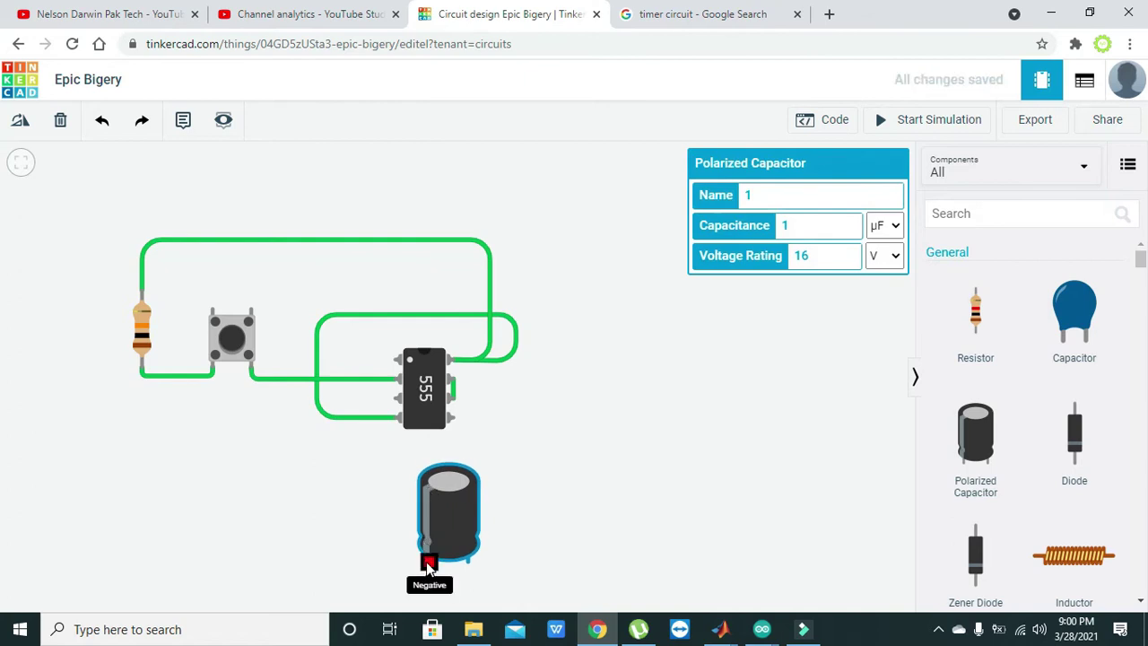
{"action": "left_click", "coordinate": [516, 562]}
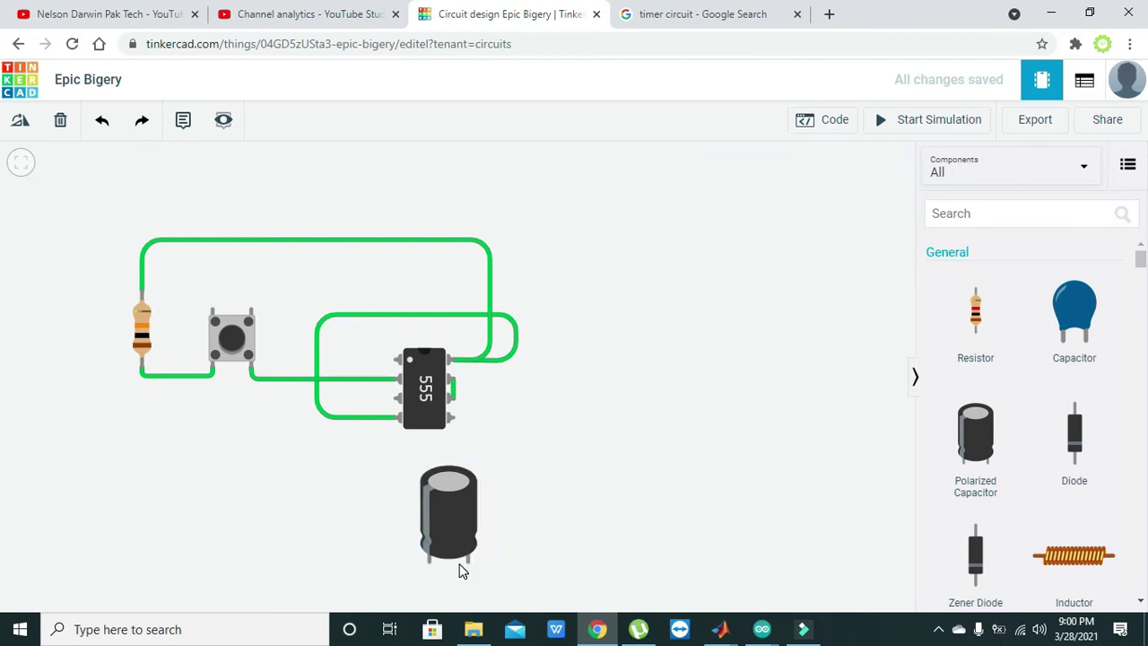
Wire the capacitor's negative lead to the 555's Ground pin
{"action": "left_click", "coordinate": [429, 562]}
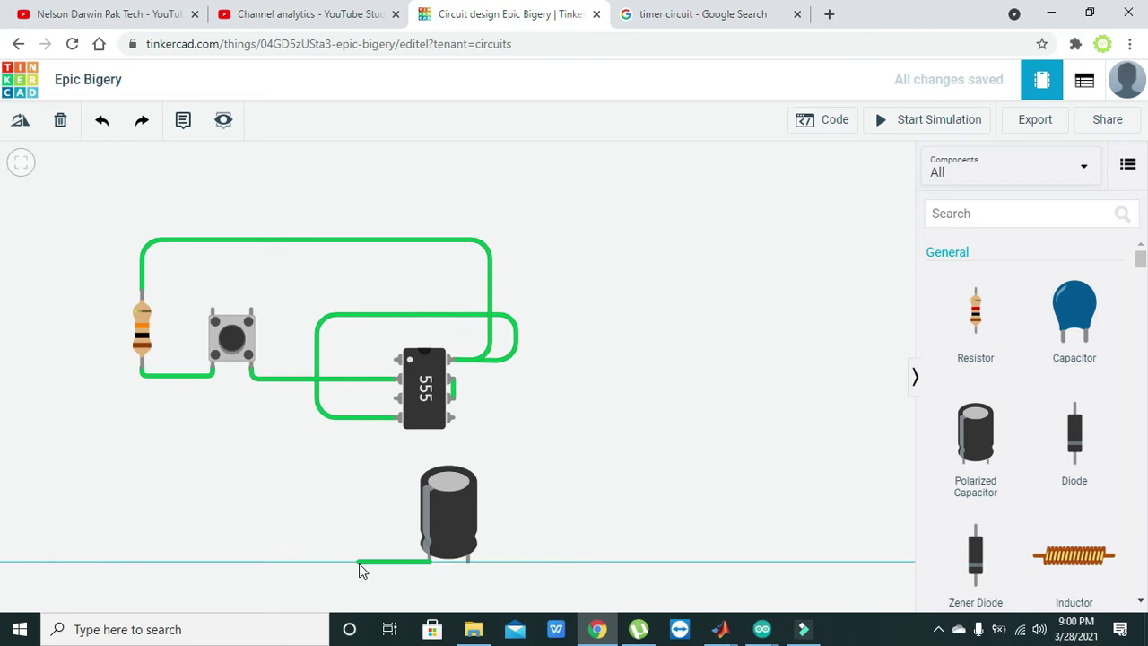
{"action": "left_click", "coordinate": [358, 561]}
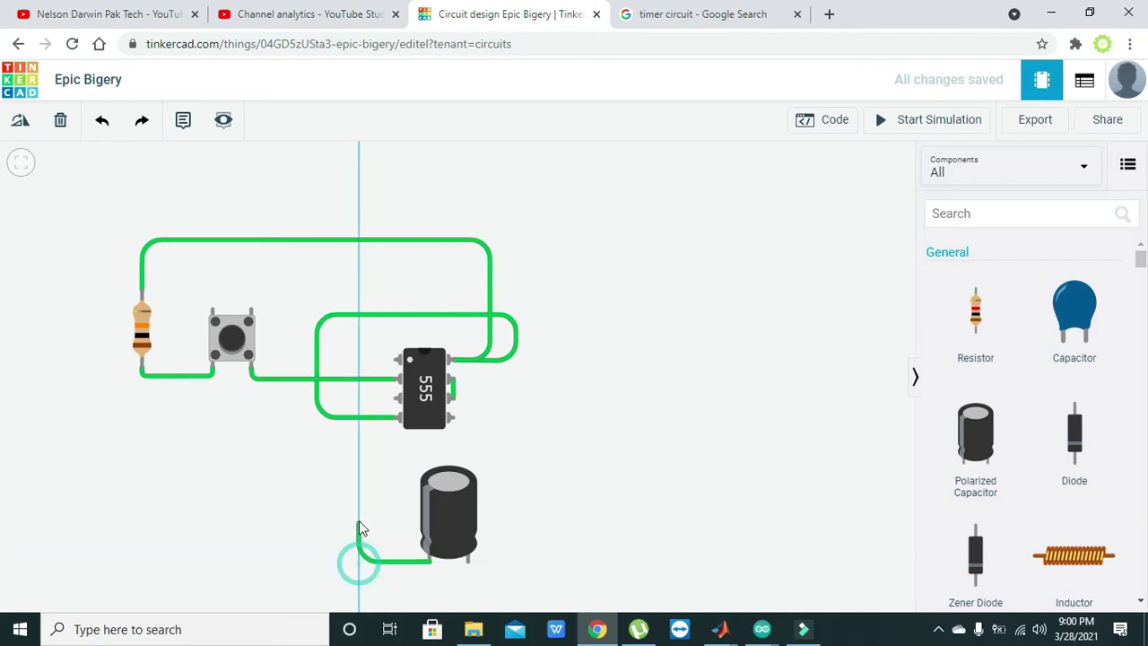
{"action": "left_click", "coordinate": [357, 360]}
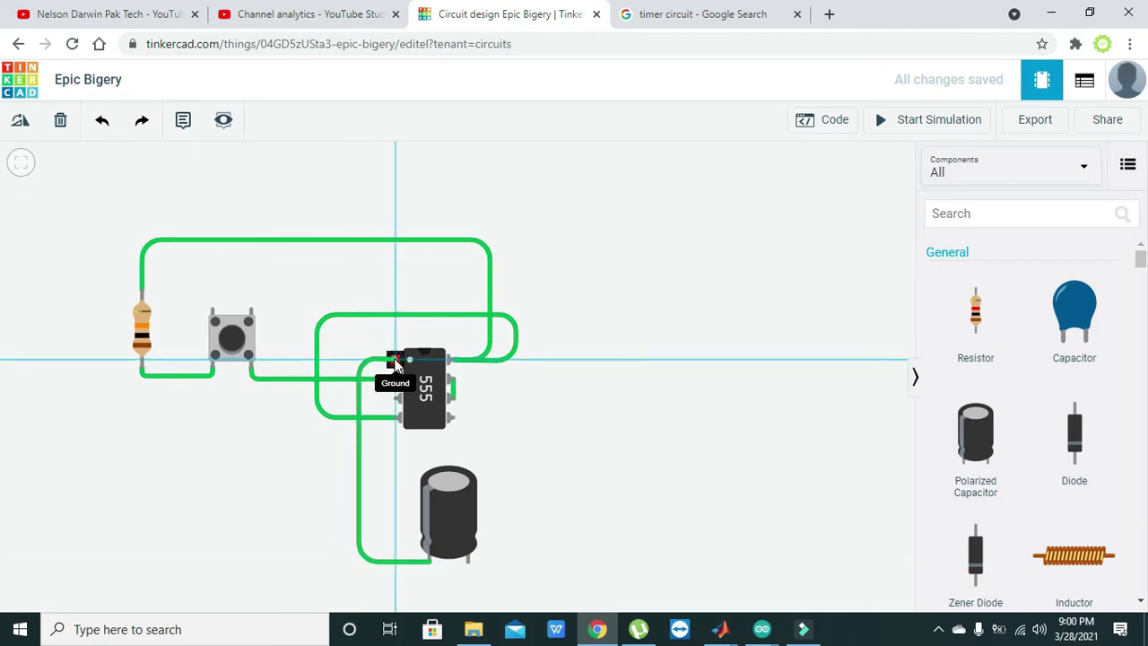
{"action": "left_click", "coordinate": [396, 364]}
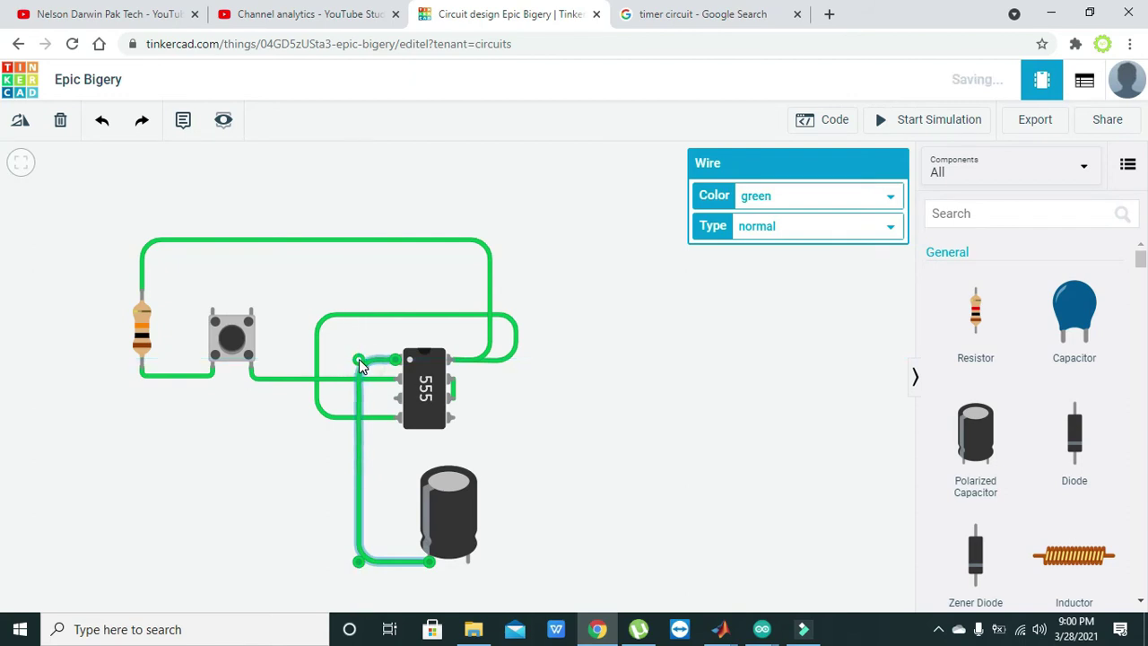
{"action": "left_click", "coordinate": [369, 349]}
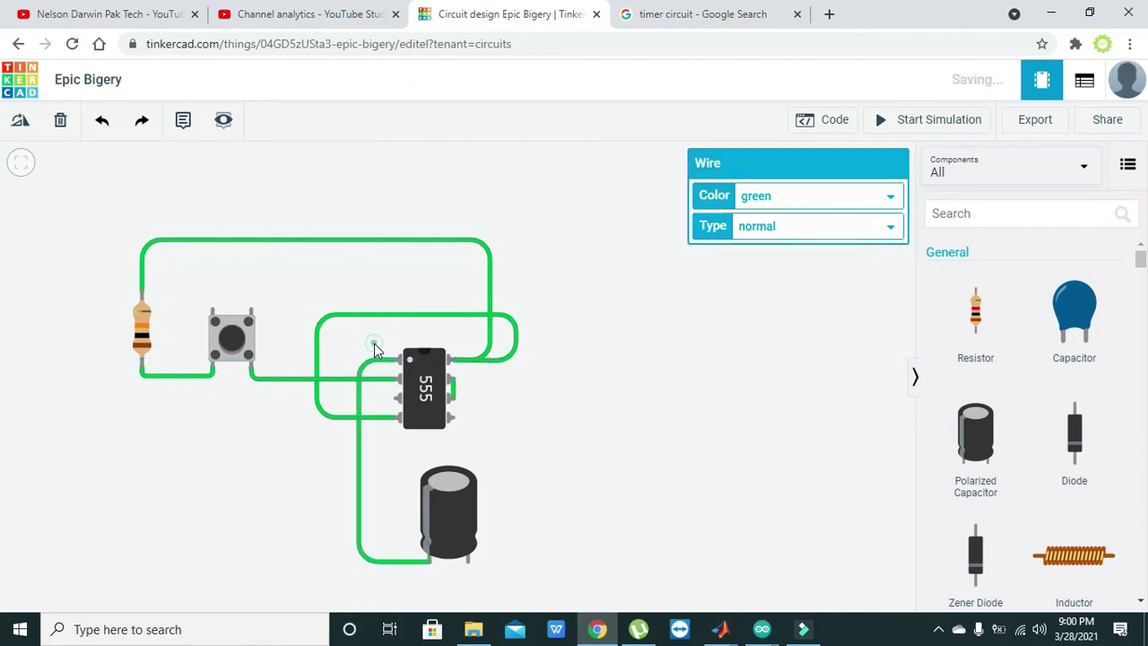
Wire the capacitor's positive lead around to the 555's Threshold pin
{"action": "left_click", "coordinate": [469, 564]}
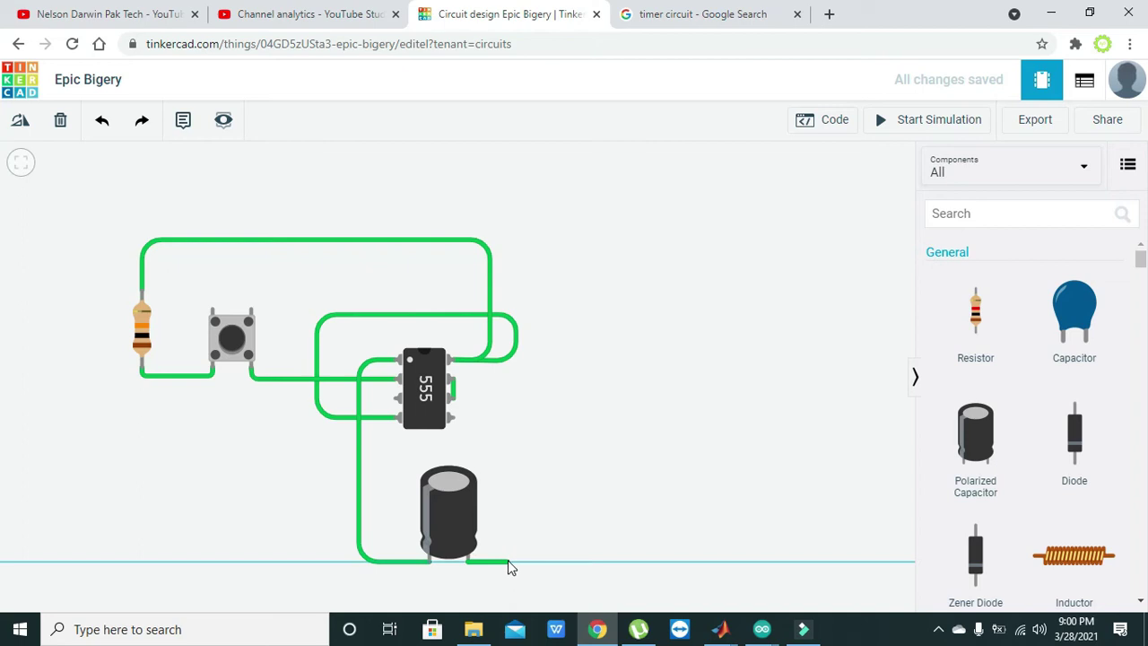
{"action": "left_click", "coordinate": [528, 562]}
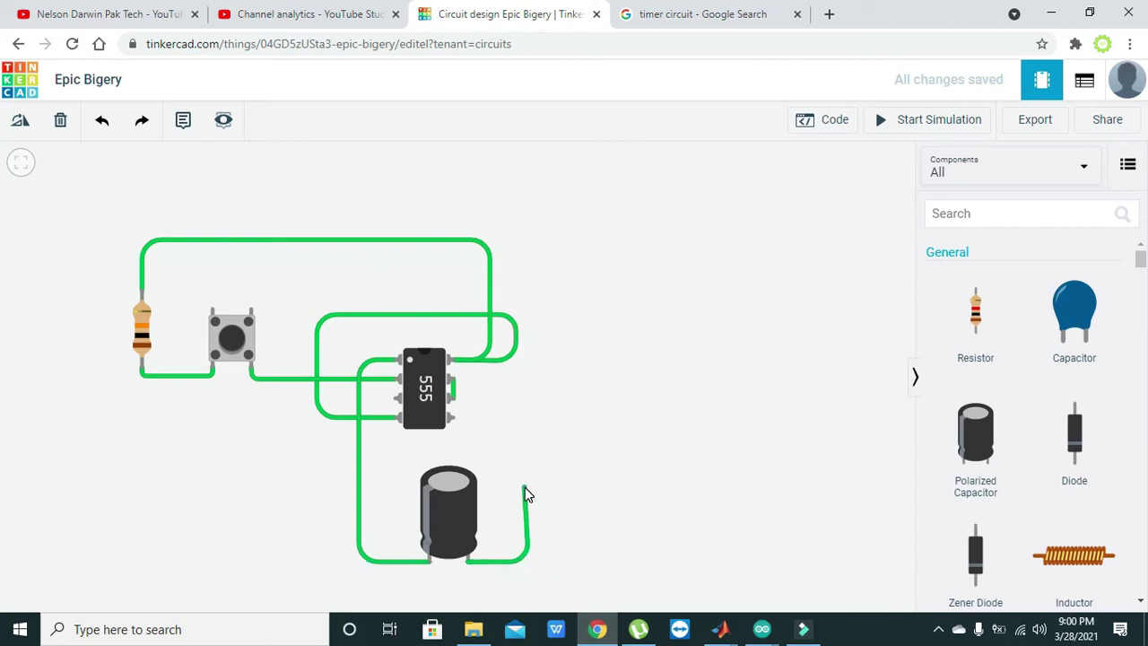
{"action": "left_click", "coordinate": [525, 397]}
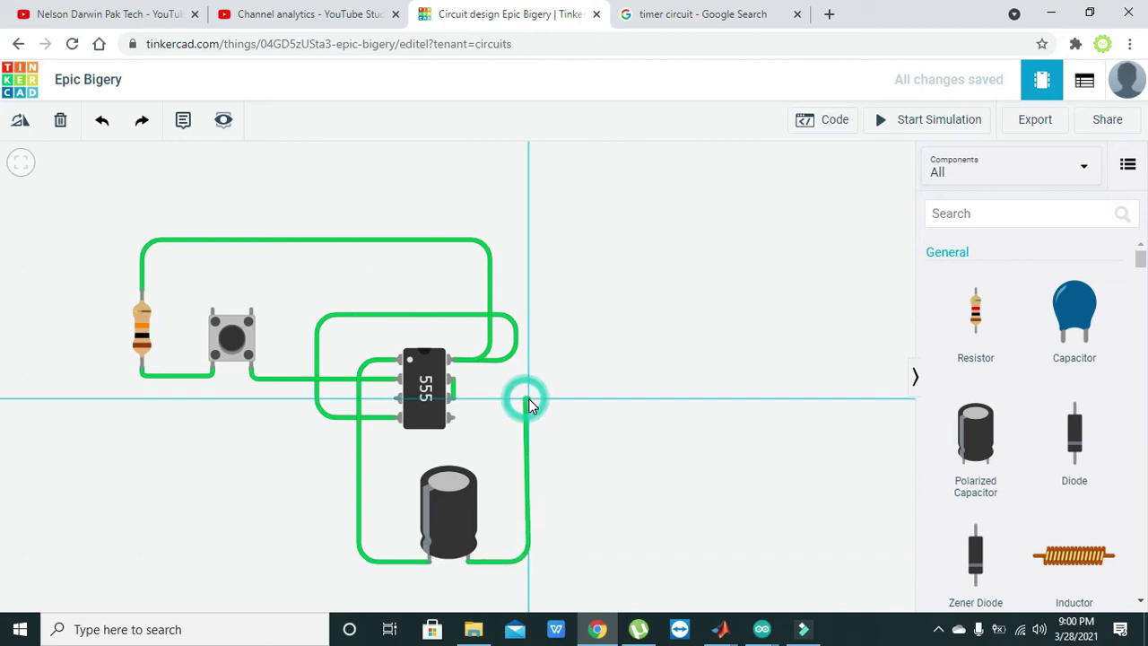
{"action": "left_click", "coordinate": [454, 396]}
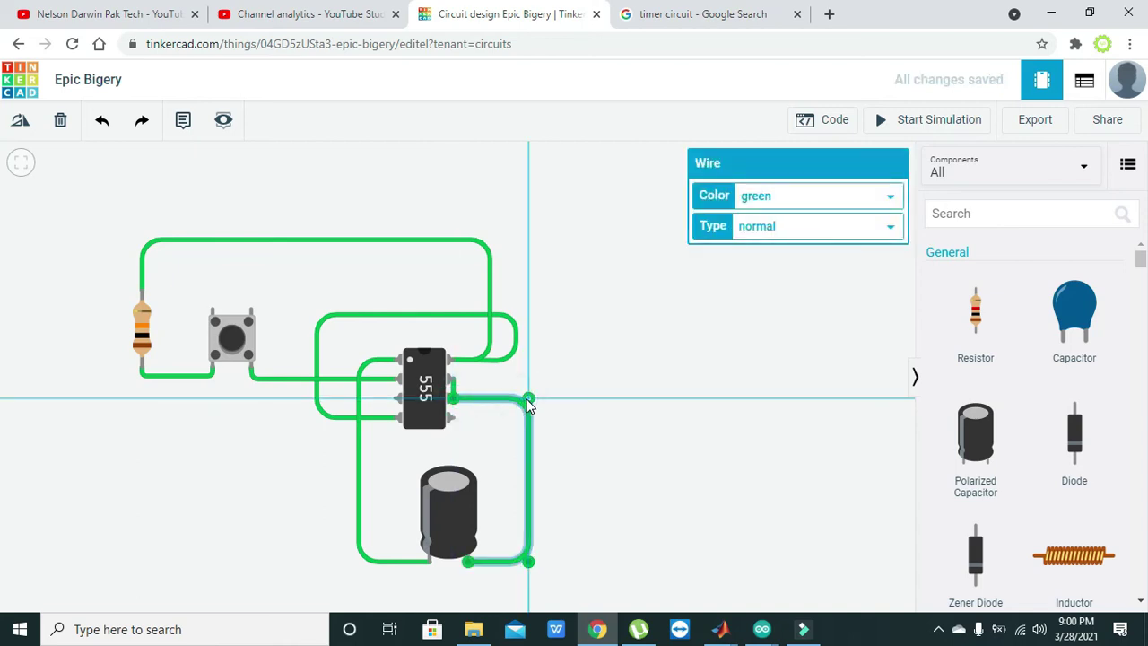
{"action": "left_click", "coordinate": [584, 437]}
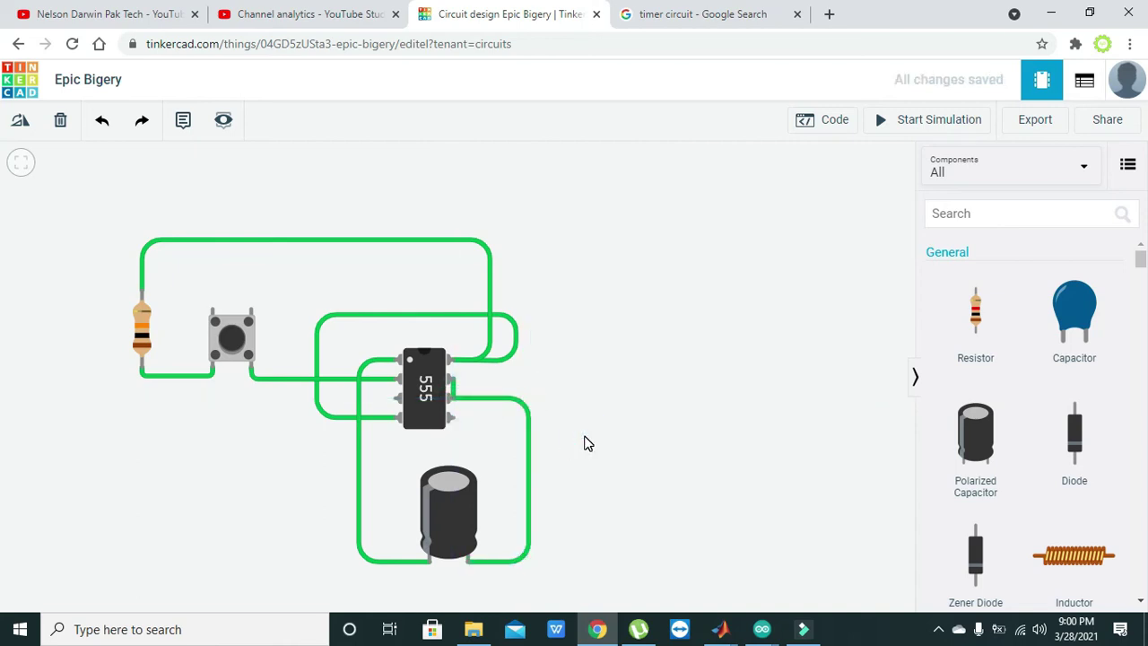
Set the capacitor's capacitance to 100 µF
{"action": "left_click", "coordinate": [448, 499]}
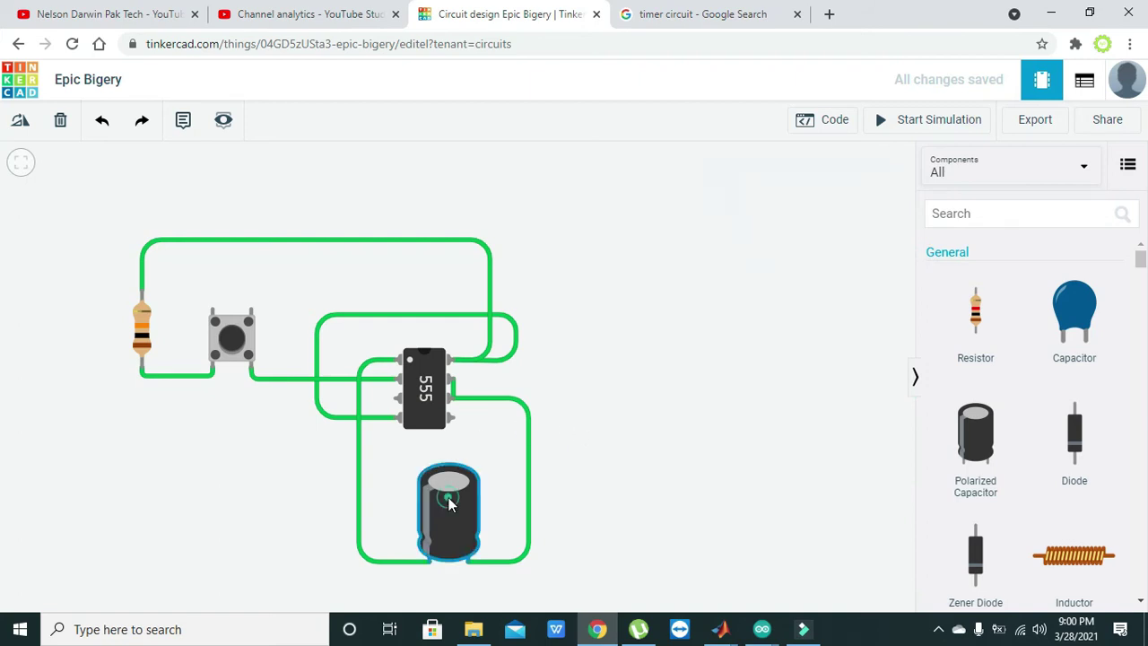
{"action": "left_click", "coordinate": [821, 223]}
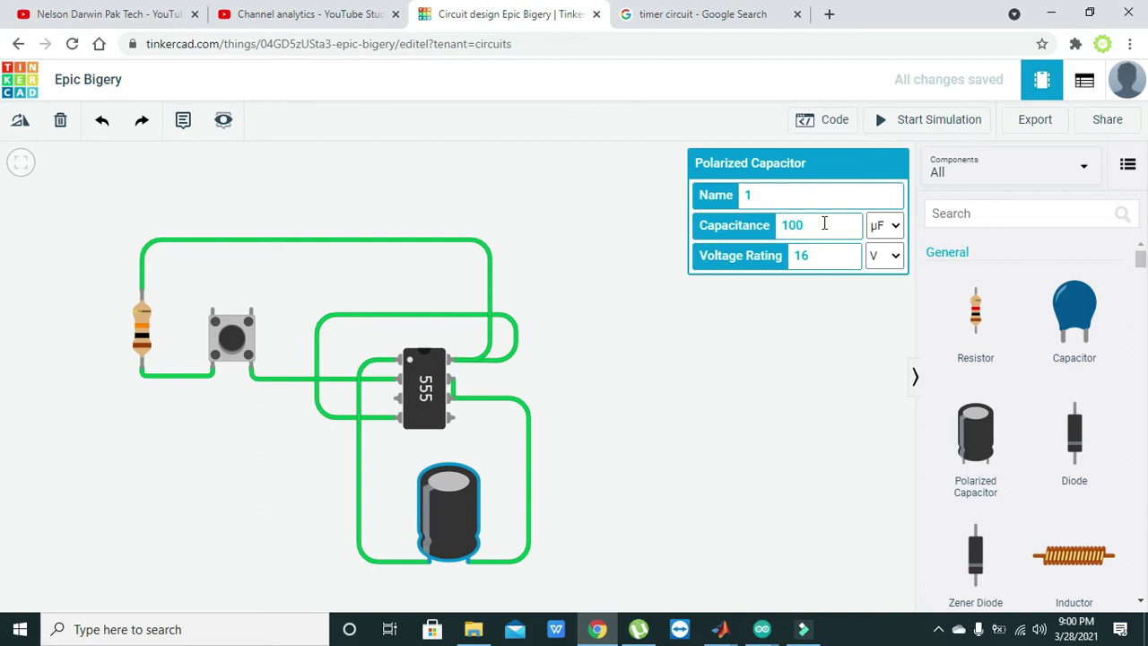
{"action": "left_click", "coordinate": [771, 370]}
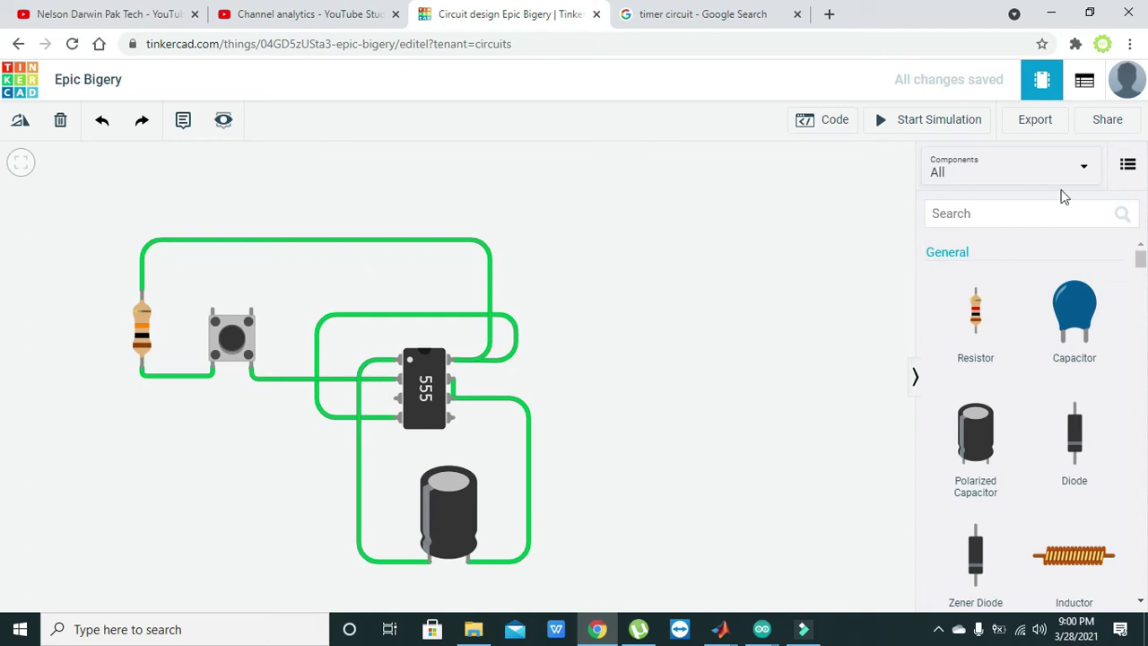
Place a red LED to the right of the 555
{"action": "left_click_drag", "start_coordinate": [1143, 269], "coordinate": [1143, 341]}
{"action": "left_click_drag", "start_coordinate": [996, 405], "coordinate": [687, 314]}
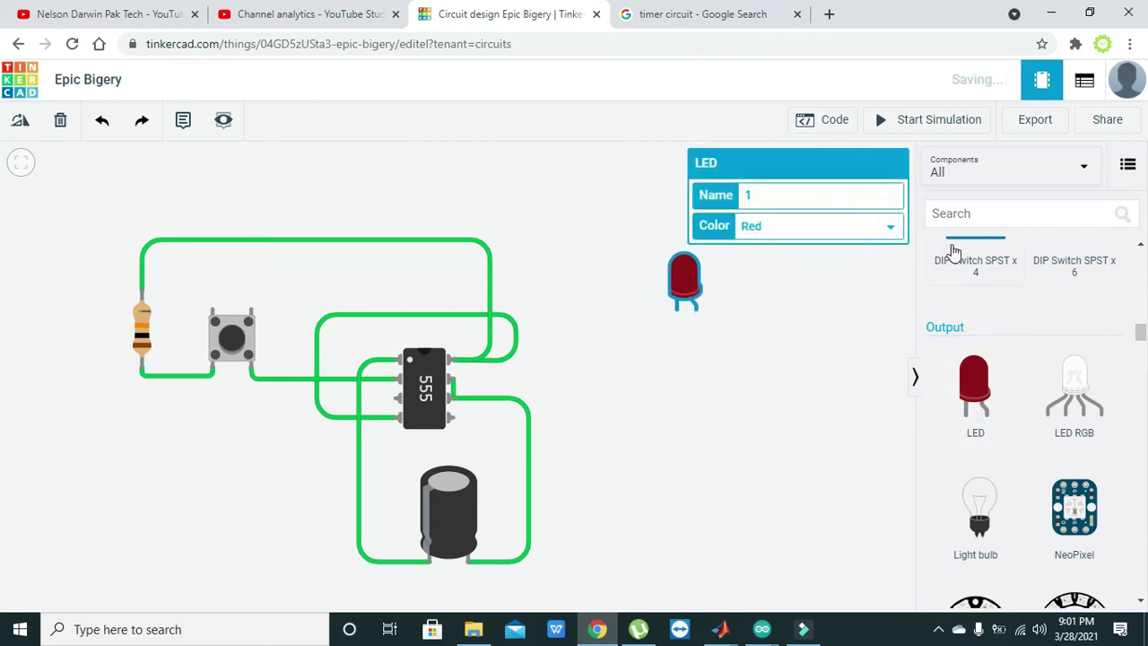
{"action": "left_click", "coordinate": [992, 212]}
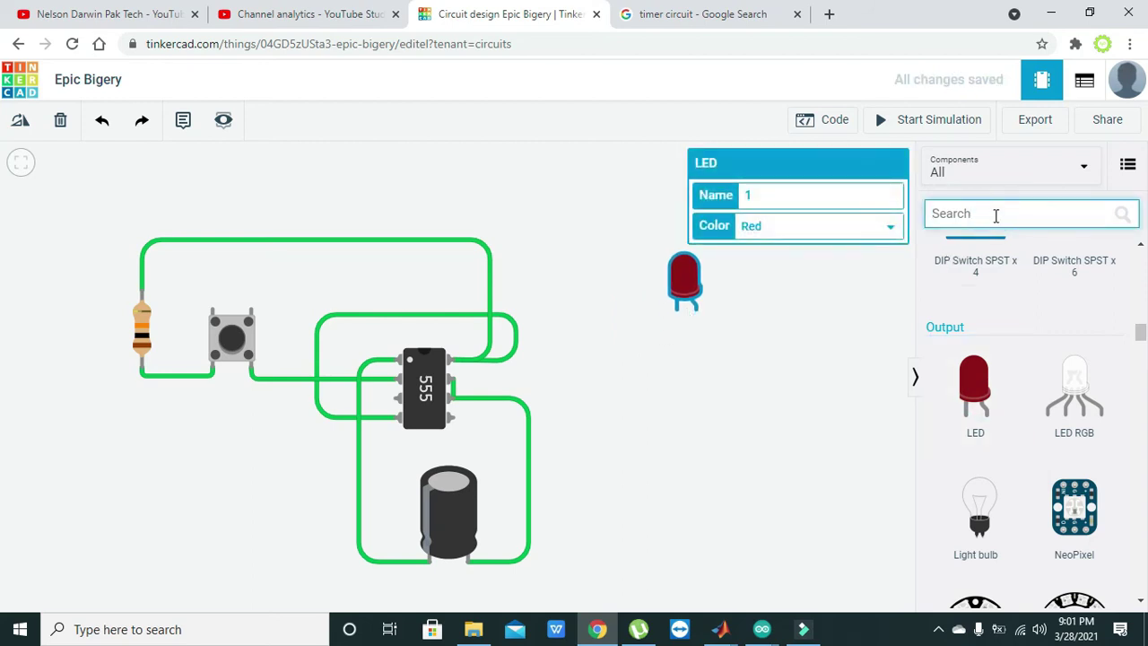
Add a 220 resistor below the LED and start a wire from its lower terminal
{"action": "type", "text": "res"}
{"action": "left_click", "coordinate": [850, 301]}
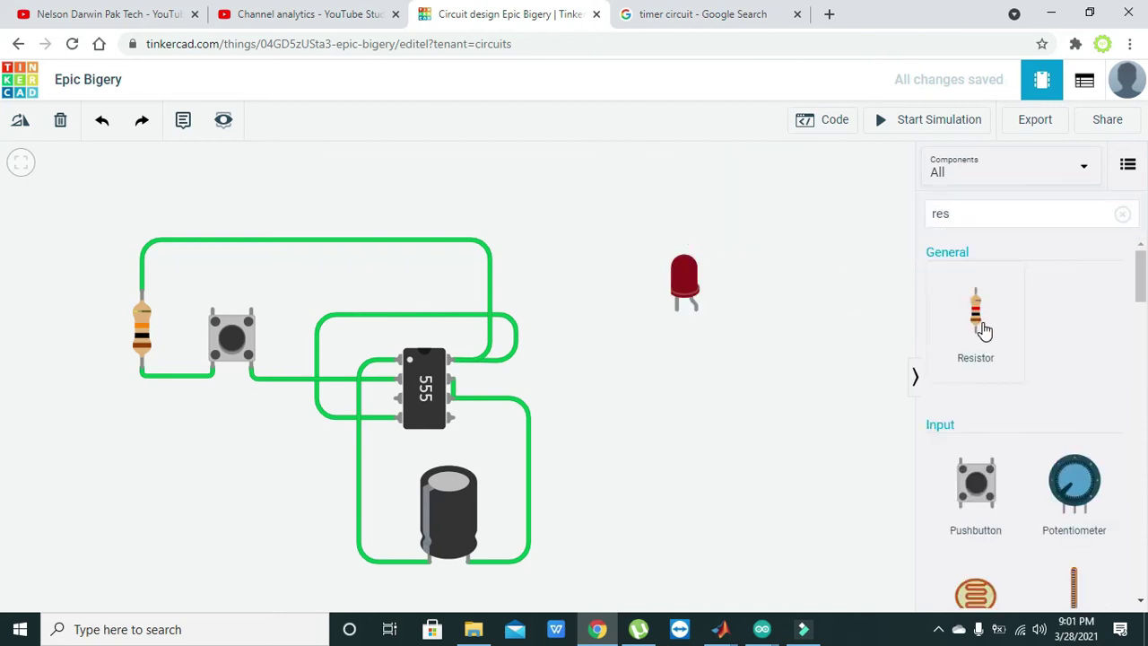
{"action": "left_click_drag", "start_coordinate": [980, 328], "coordinate": [678, 360]}
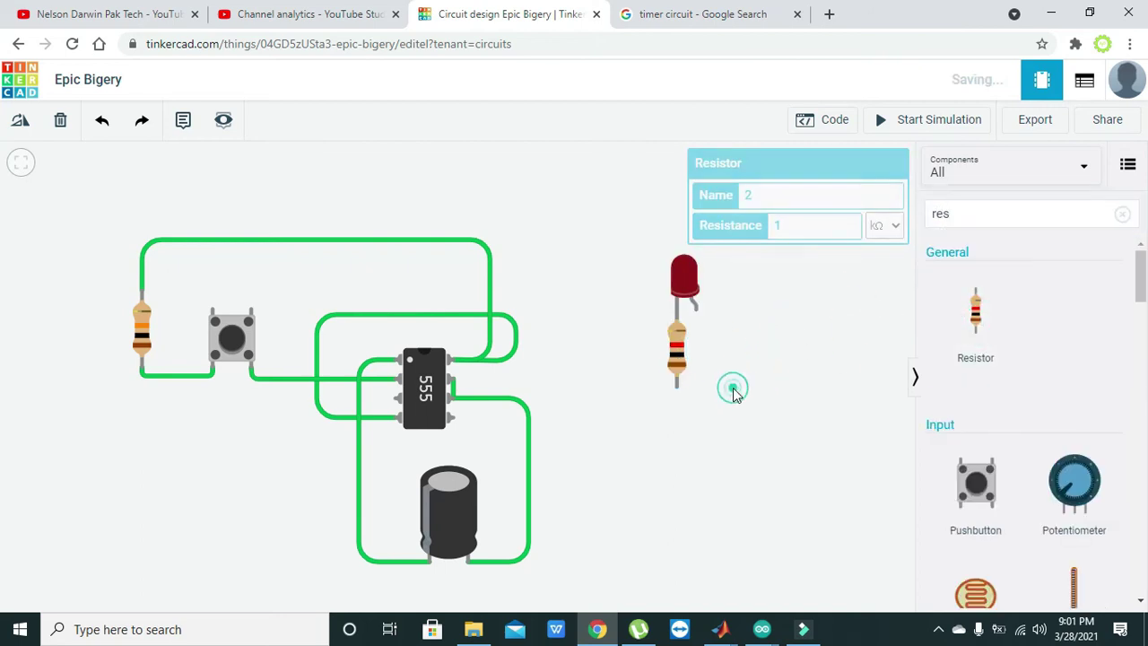
{"action": "left_click", "coordinate": [733, 386]}
{"action": "left_click", "coordinate": [676, 358]}
{"action": "left_click", "coordinate": [775, 225]}
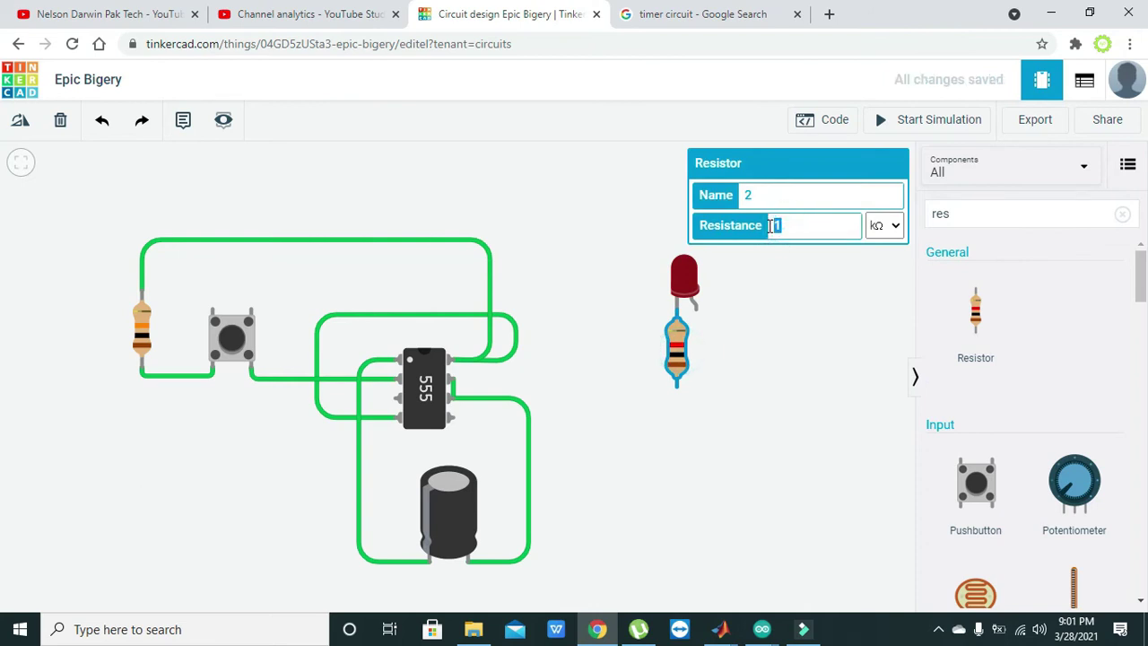
{"action": "type", "text": "220"}
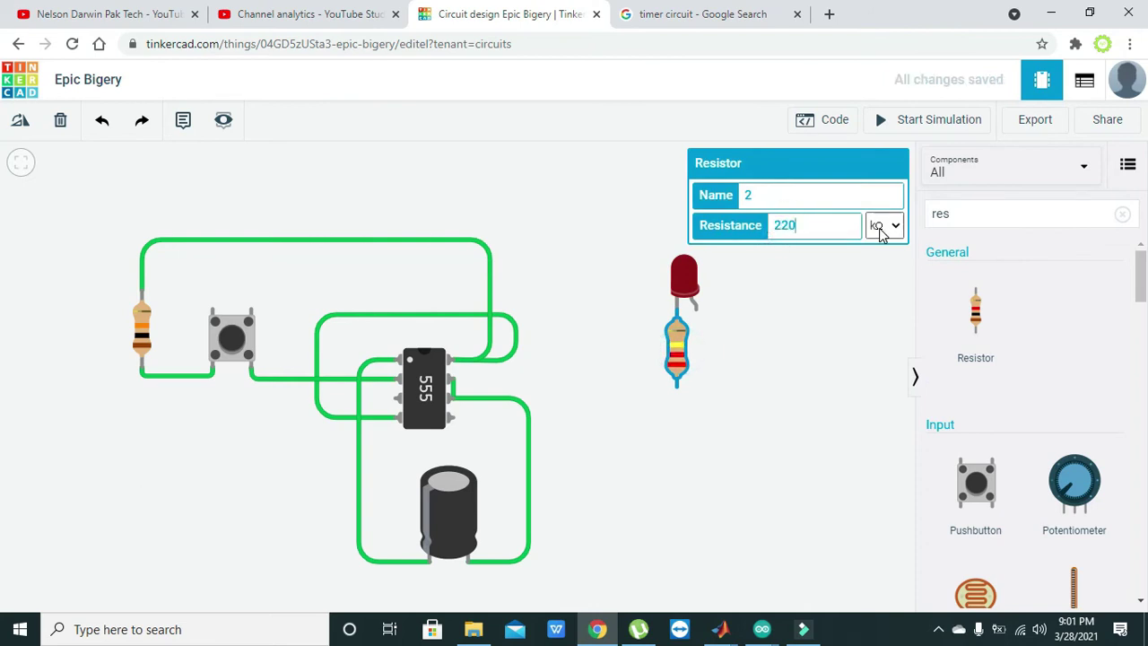
{"action": "left_click", "coordinate": [881, 225]}
{"action": "left_click", "coordinate": [888, 305]}
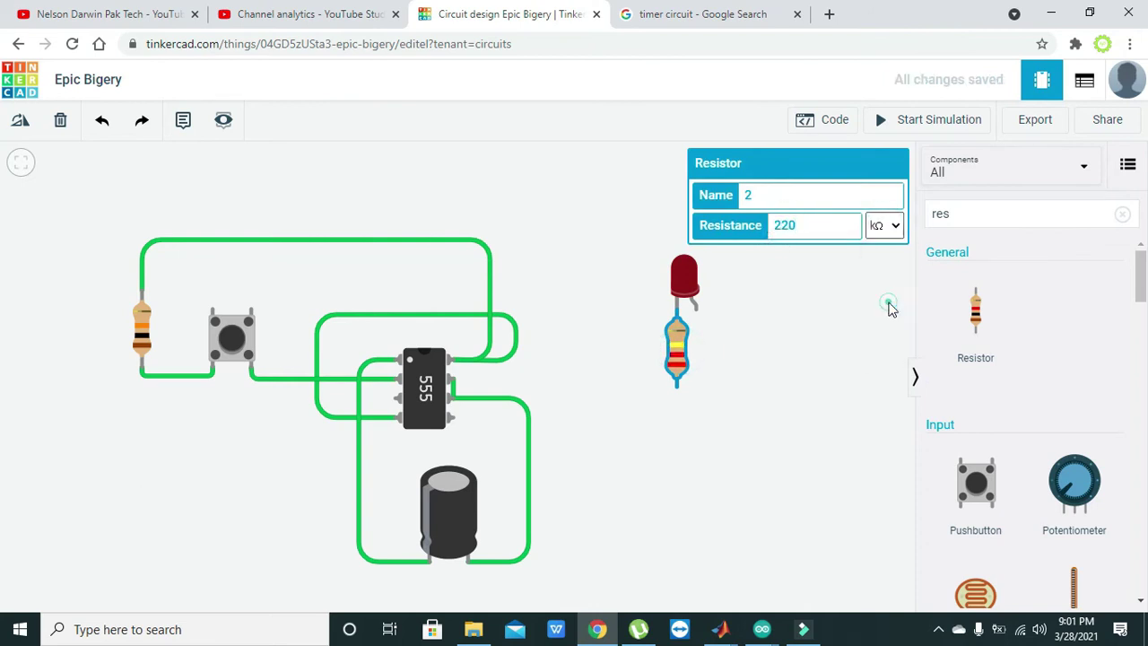
{"action": "left_click", "coordinate": [813, 312]}
{"action": "left_click", "coordinate": [678, 389]}
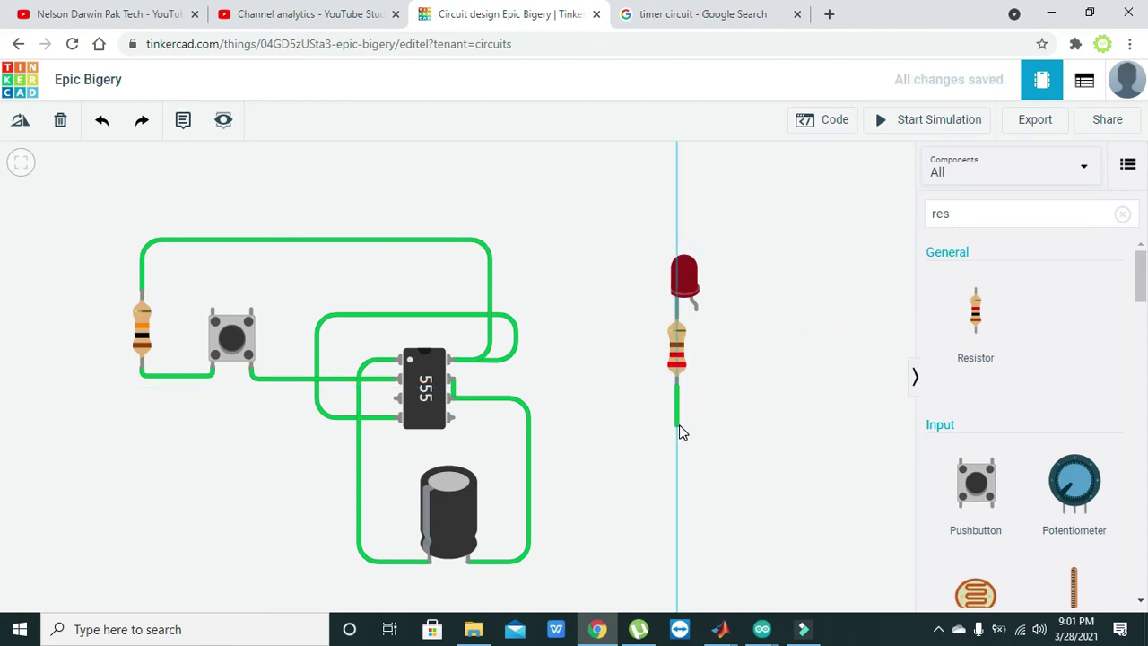
Route the resistor's wire along the bottom-left to the 555's Out pin
{"action": "left_click", "coordinate": [677, 570]}
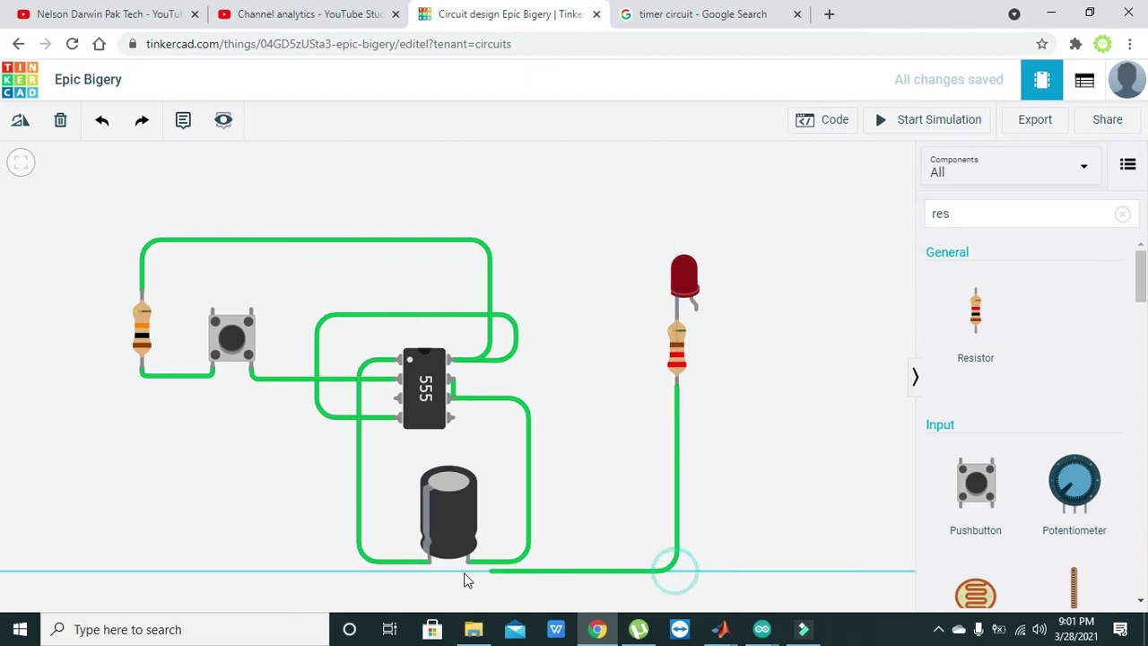
{"action": "left_click", "coordinate": [333, 570]}
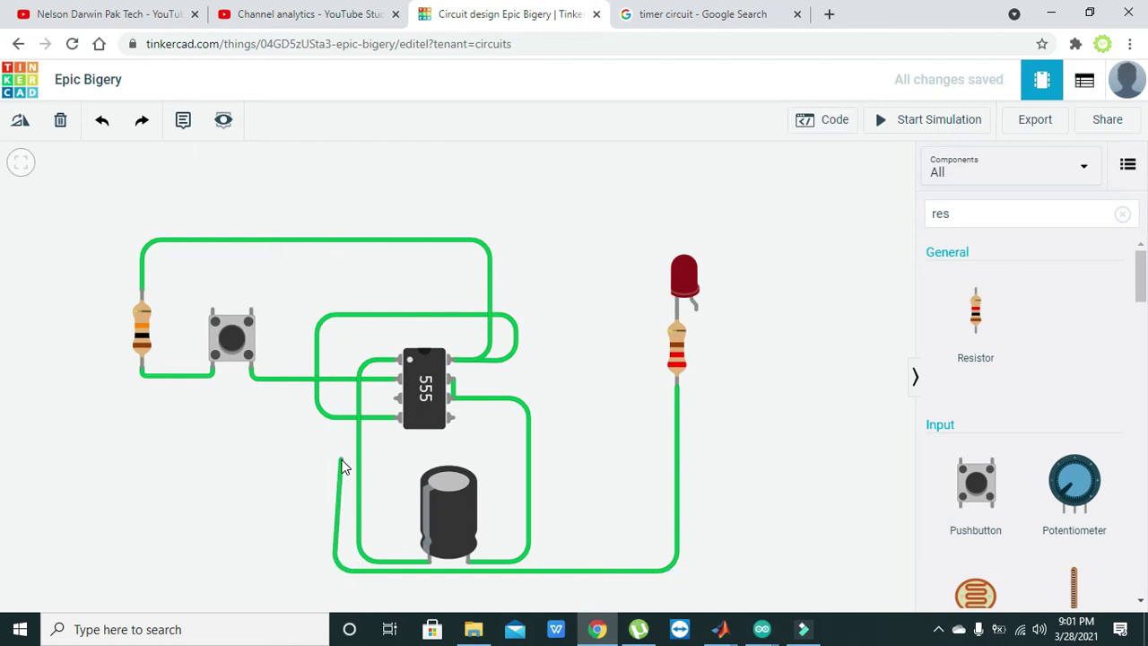
{"action": "left_click", "coordinate": [335, 401]}
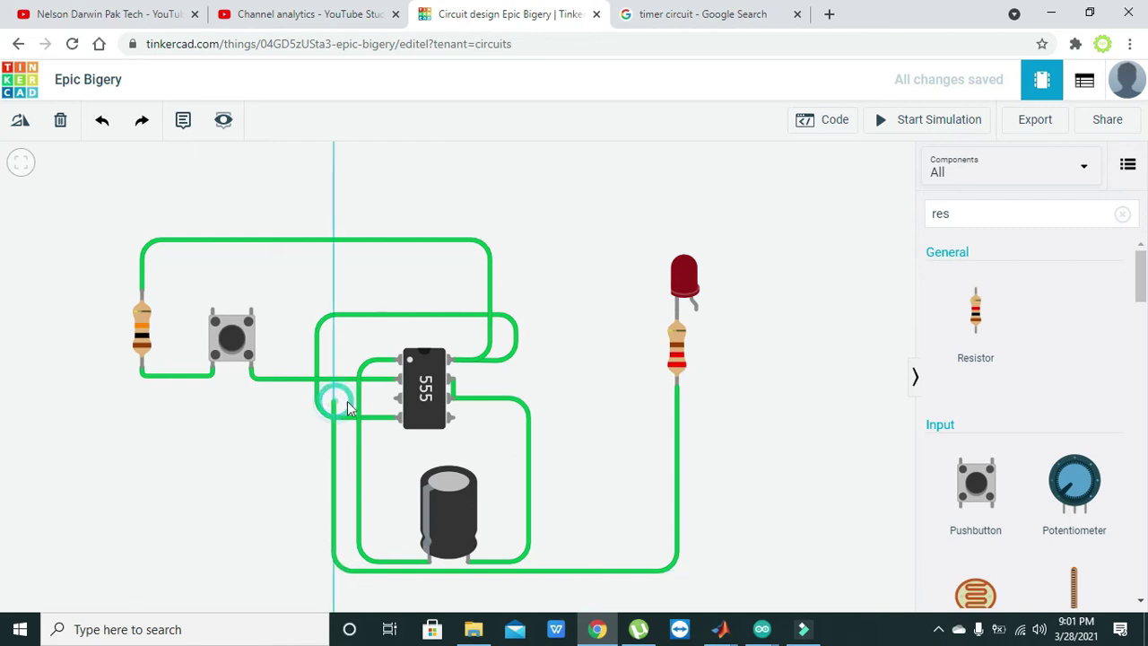
{"action": "left_click", "coordinate": [395, 399]}
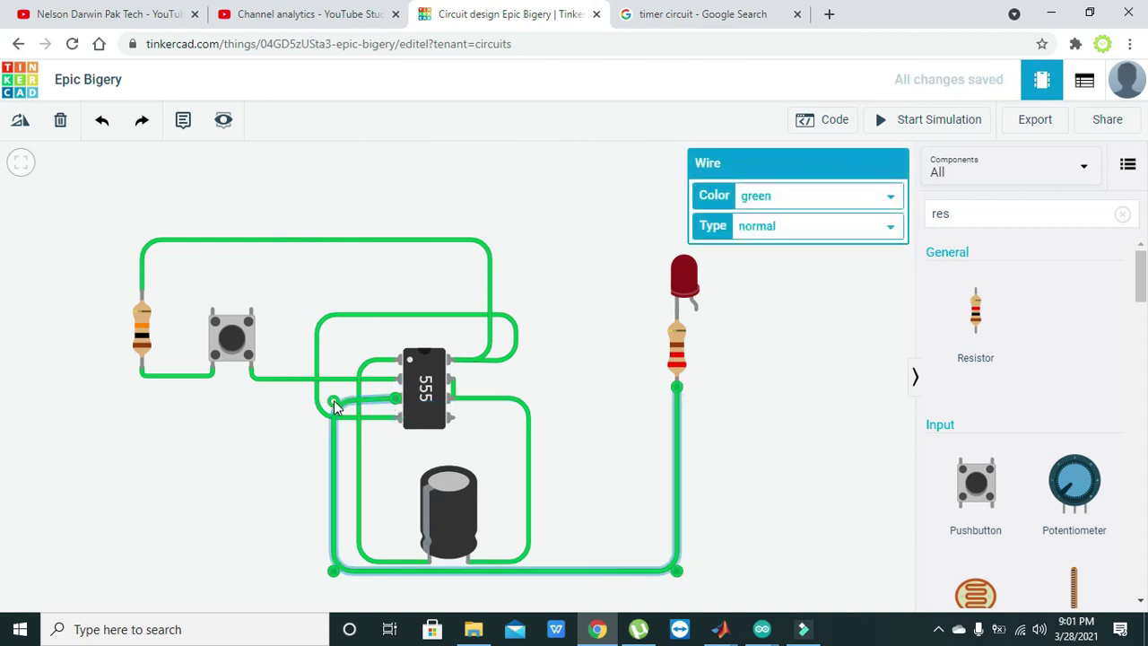
{"action": "left_click", "coordinate": [278, 449]}
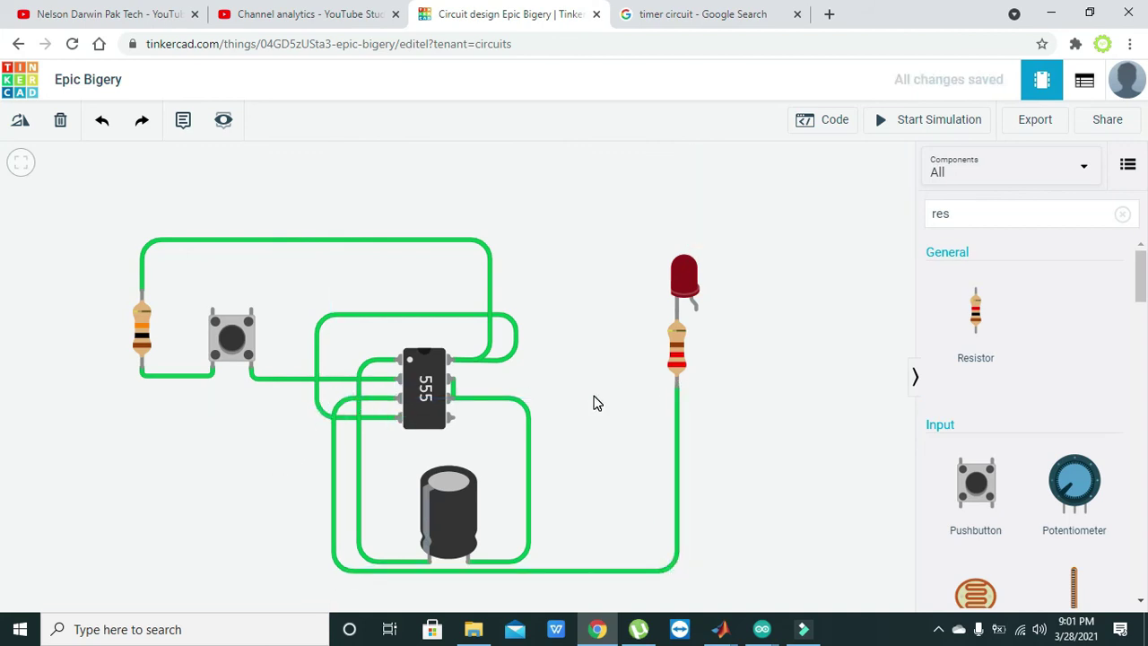
Wire the LED's cathode leg over the top of the circuit to the 555's top-right pin
{"action": "left_click", "coordinate": [695, 307]}
{"action": "left_click", "coordinate": [744, 309]}
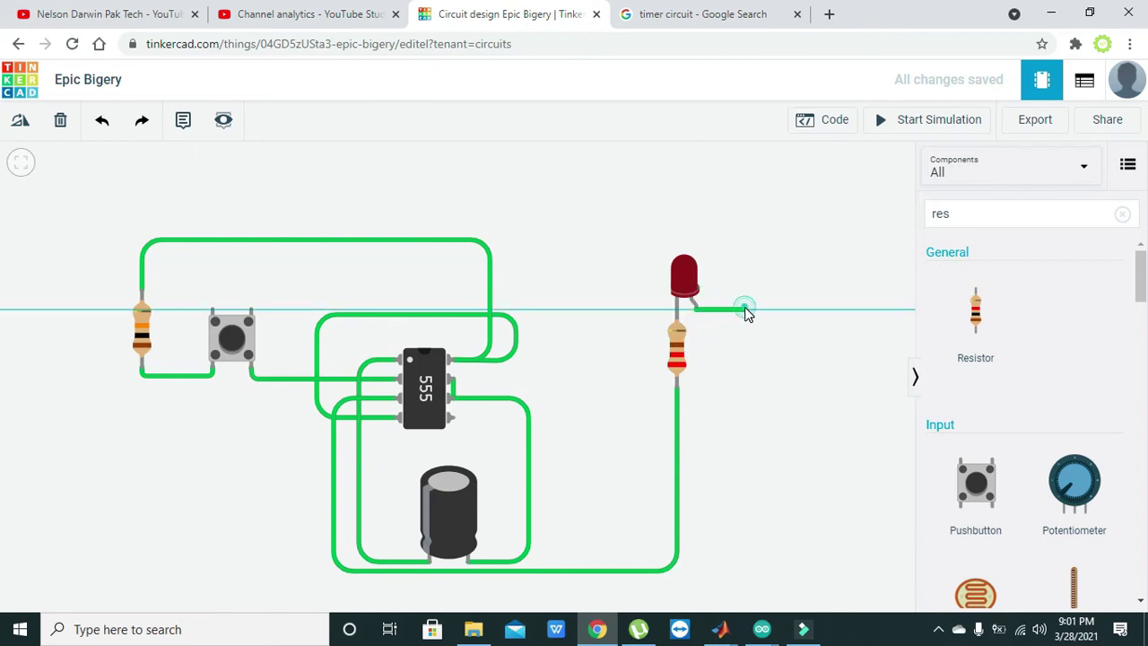
{"action": "left_click", "coordinate": [744, 195]}
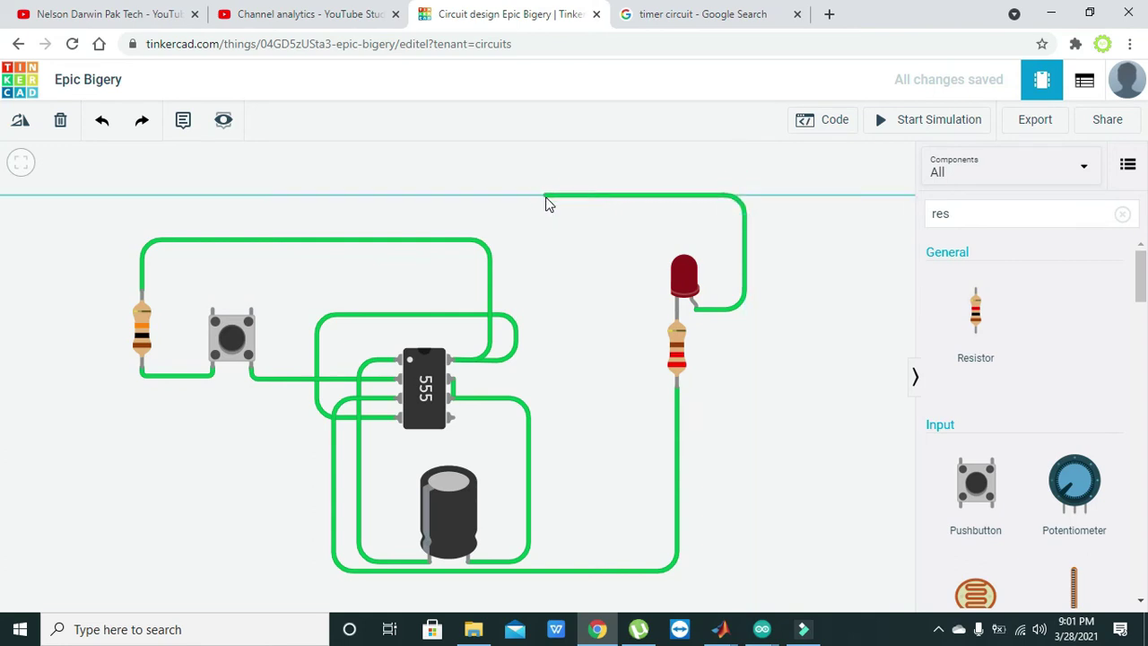
{"action": "left_click", "coordinate": [545, 196]}
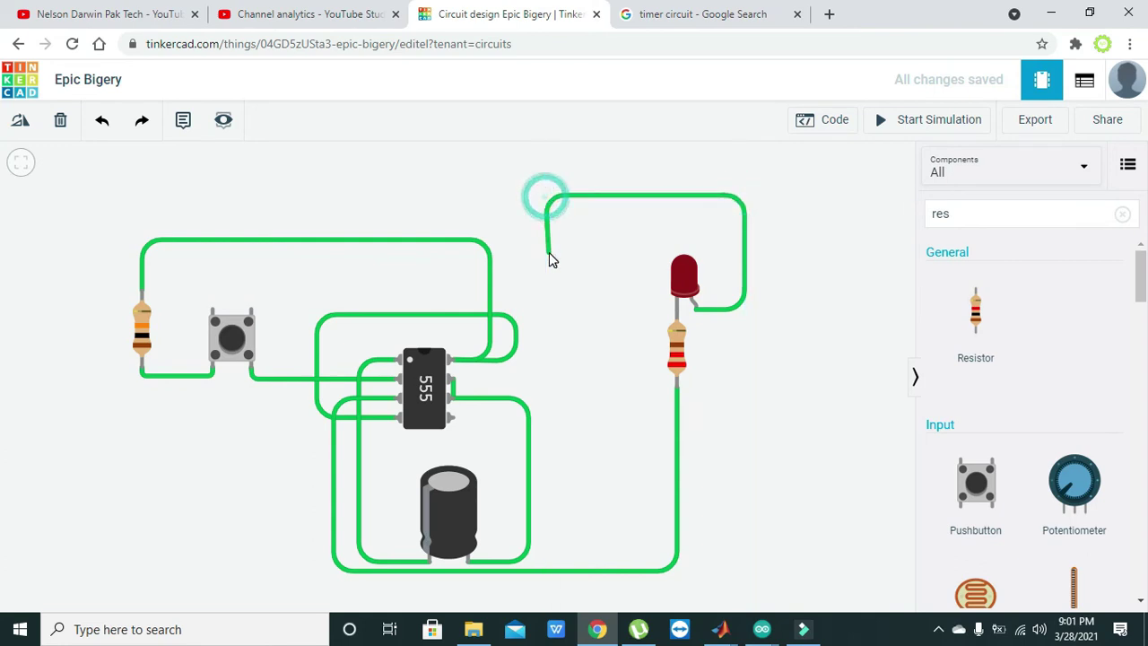
{"action": "left_click", "coordinate": [546, 358]}
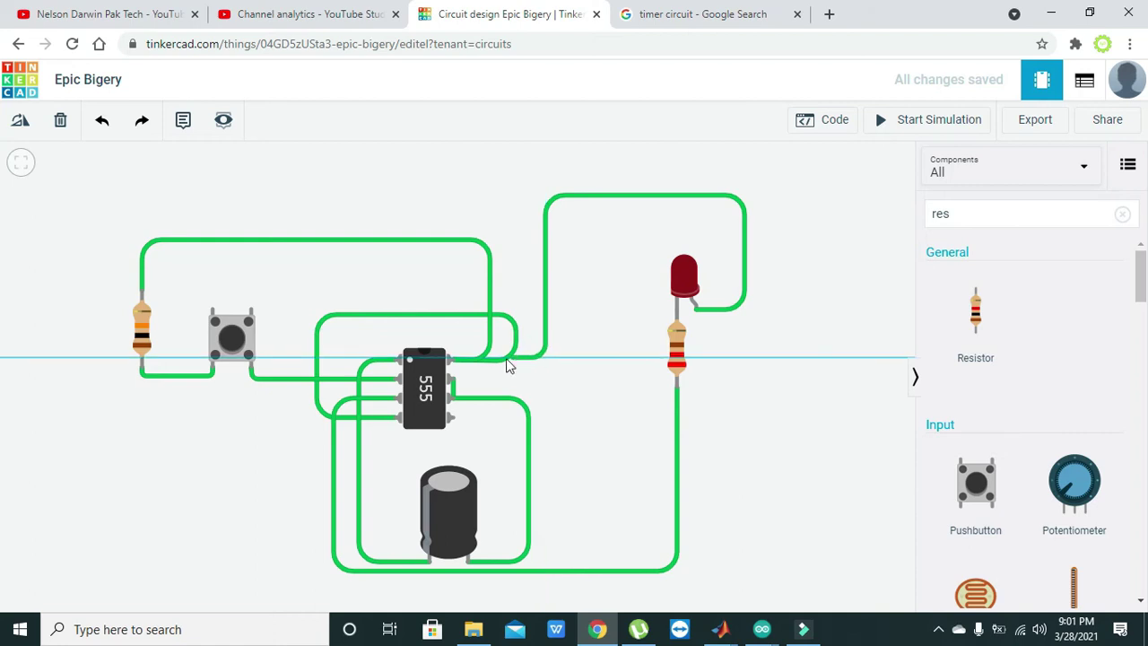
{"action": "left_click", "coordinate": [453, 359]}
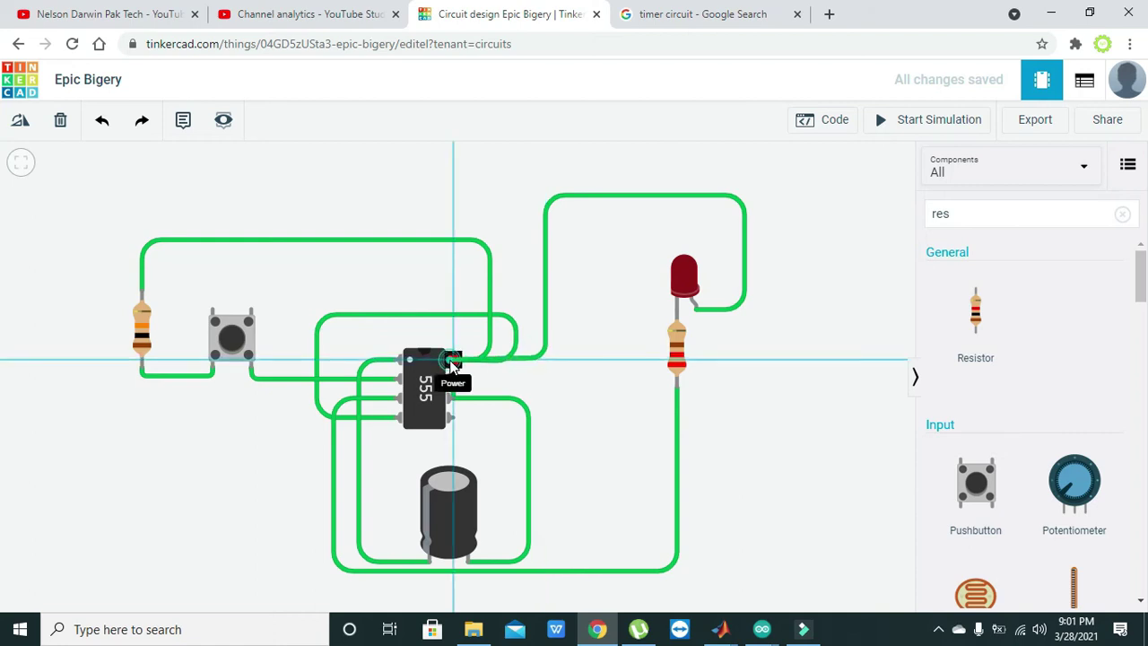
{"action": "left_click", "coordinate": [571, 378]}
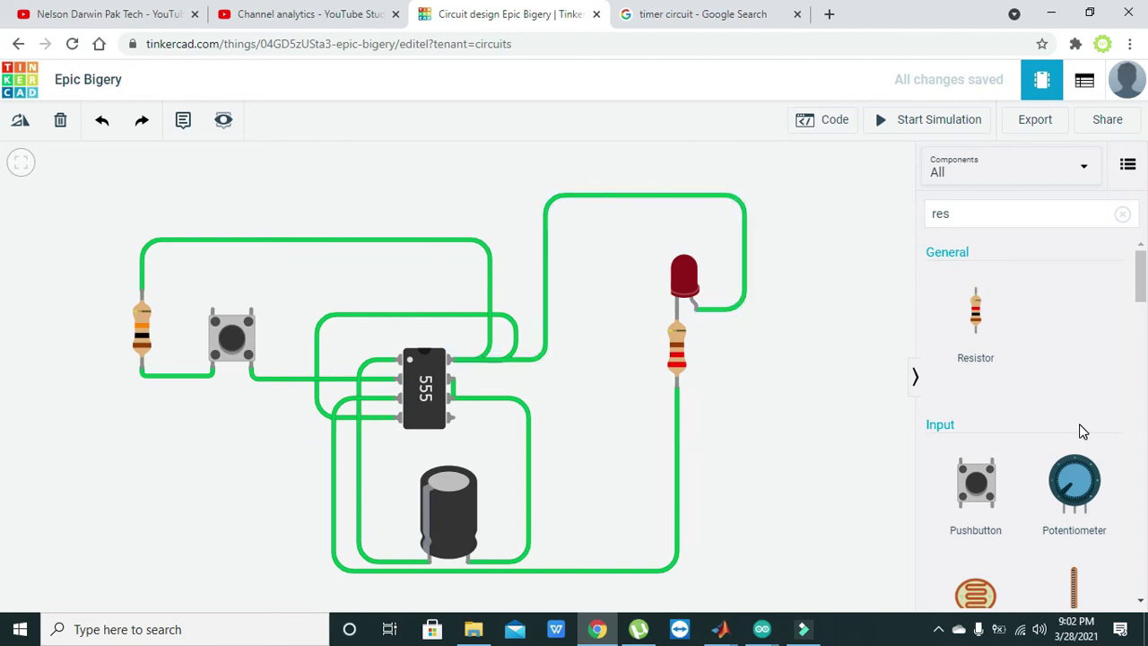
Place a potentiometer above the 555 and wire Terminal 1 straight down to pin 8
{"action": "left_click_drag", "start_coordinate": [1063, 463], "coordinate": [411, 218]}
{"action": "left_click_drag", "start_coordinate": [487, 211], "coordinate": [485, 251]}
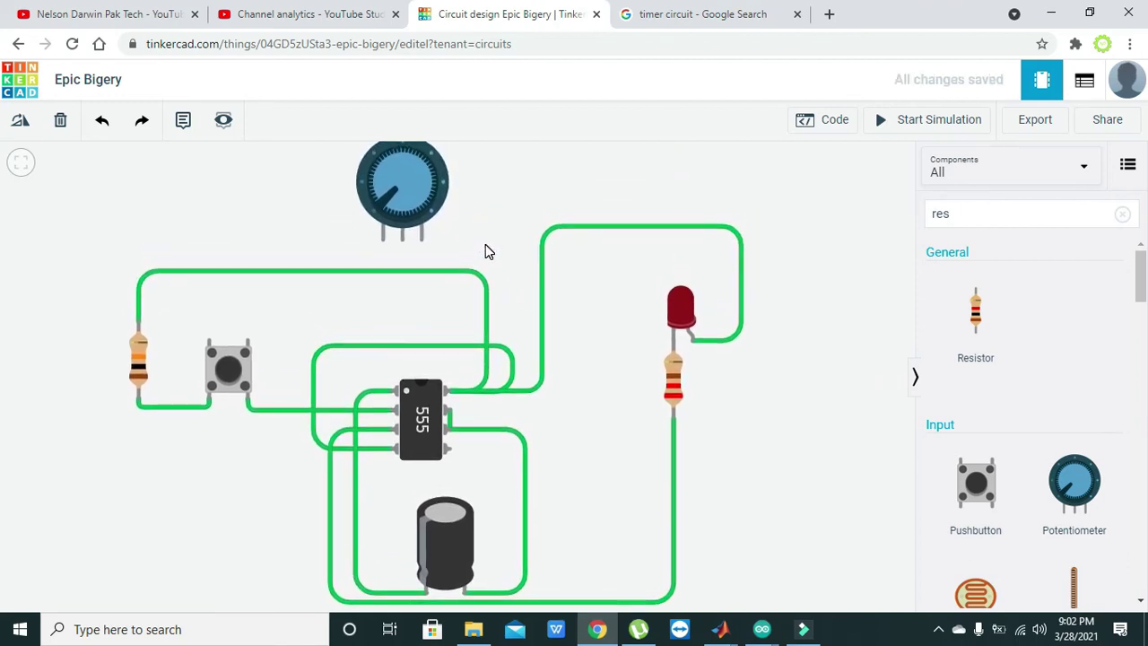
{"action": "left_click_drag", "start_coordinate": [406, 184], "coordinate": [485, 194]}
{"action": "left_click", "coordinate": [463, 251]}
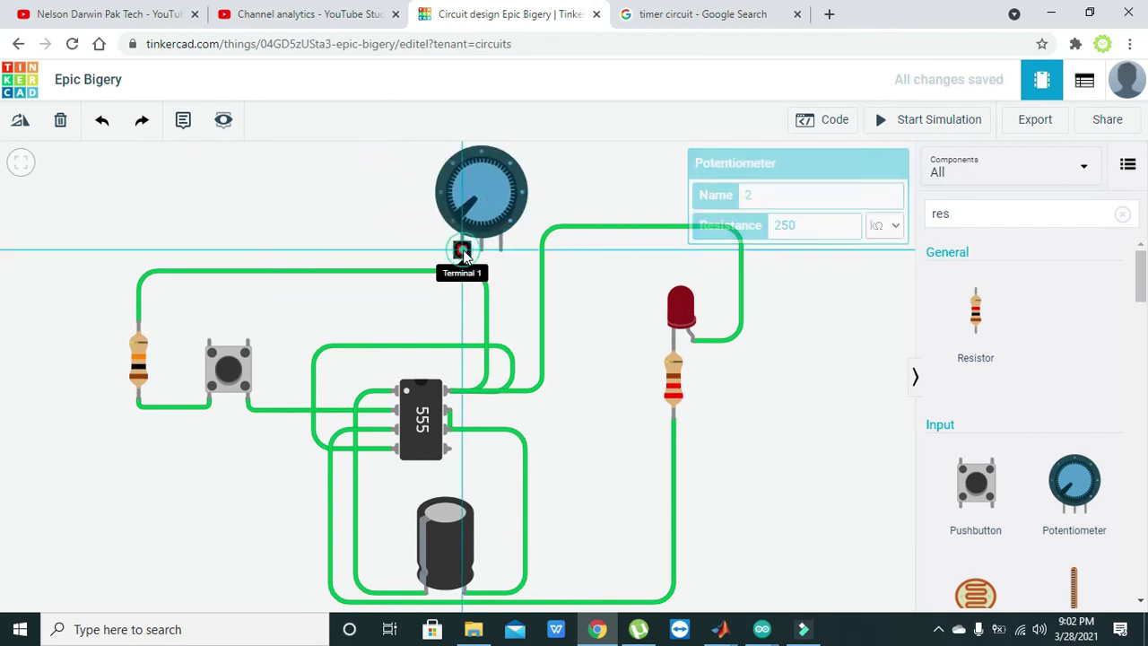
{"action": "left_click", "coordinate": [452, 392]}
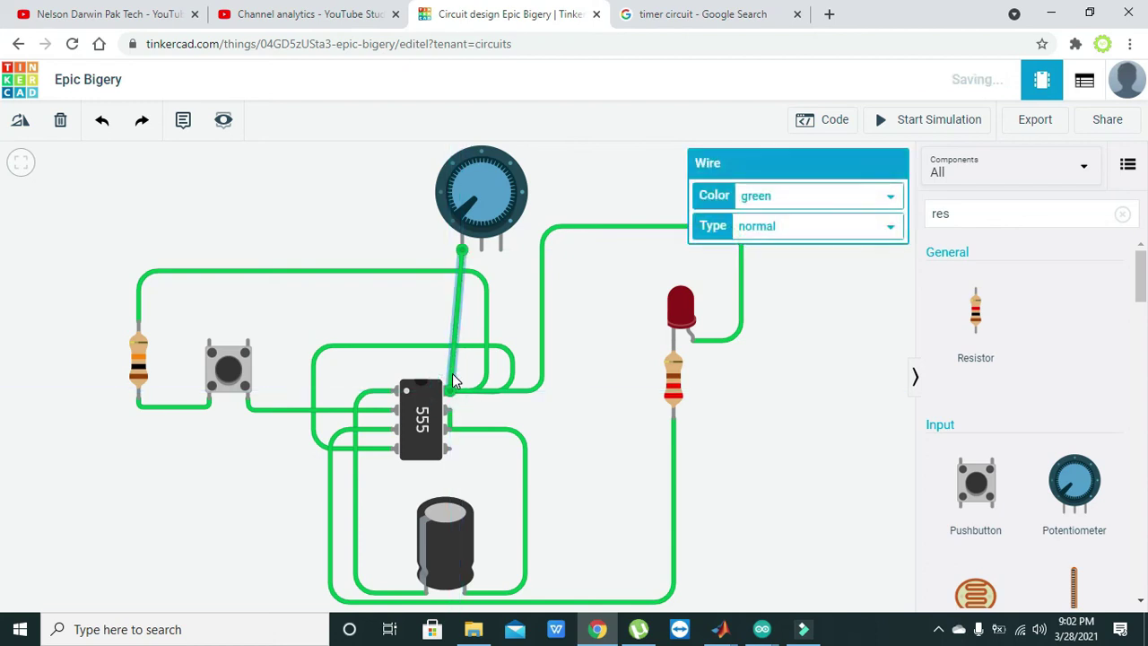
{"action": "left_click_drag", "start_coordinate": [451, 370], "coordinate": [461, 372]}
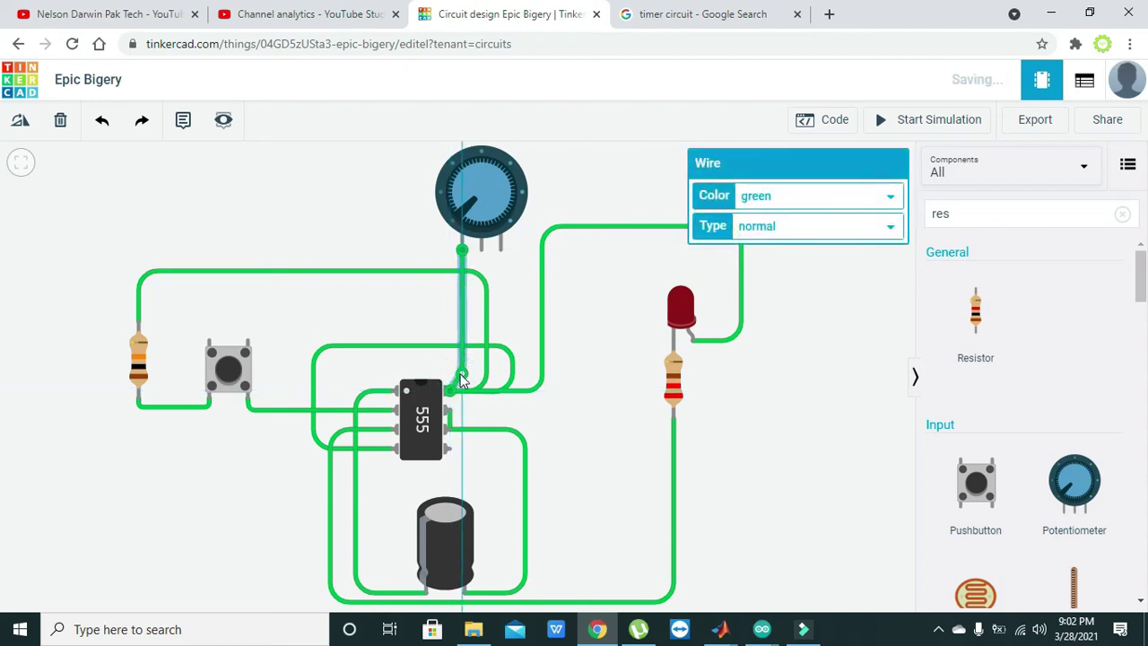
{"action": "left_click", "coordinate": [520, 320]}
Route a wire from potentiometer Terminal 2 around to the 555's Discharge pin
{"action": "left_click", "coordinate": [481, 251]}
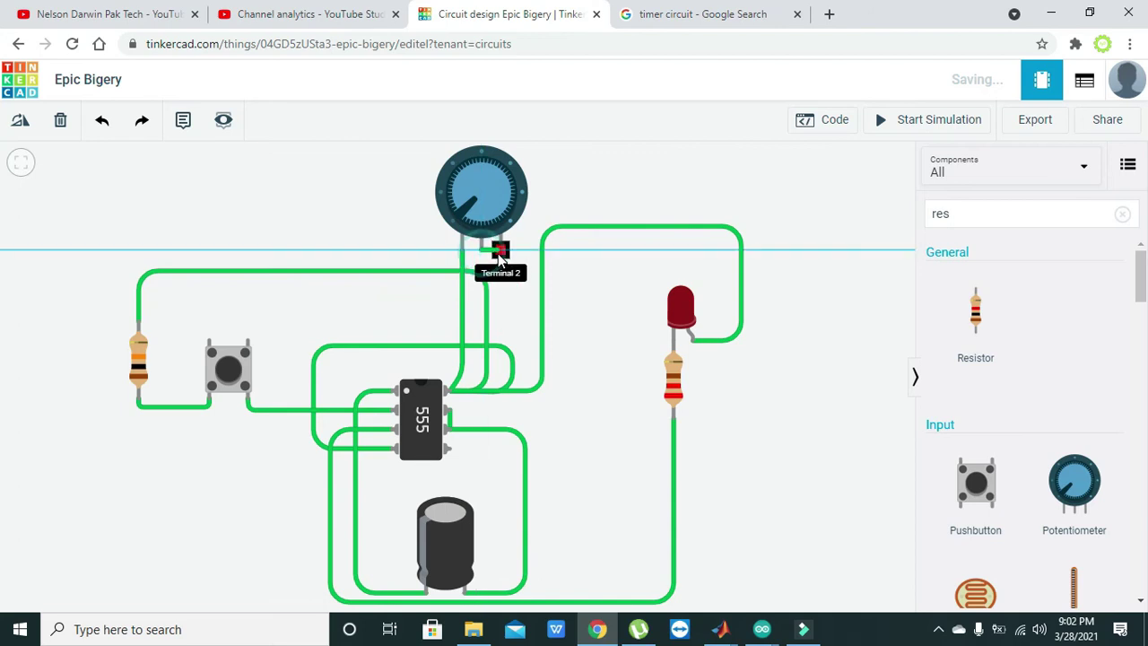
{"action": "left_click", "coordinate": [500, 253]}
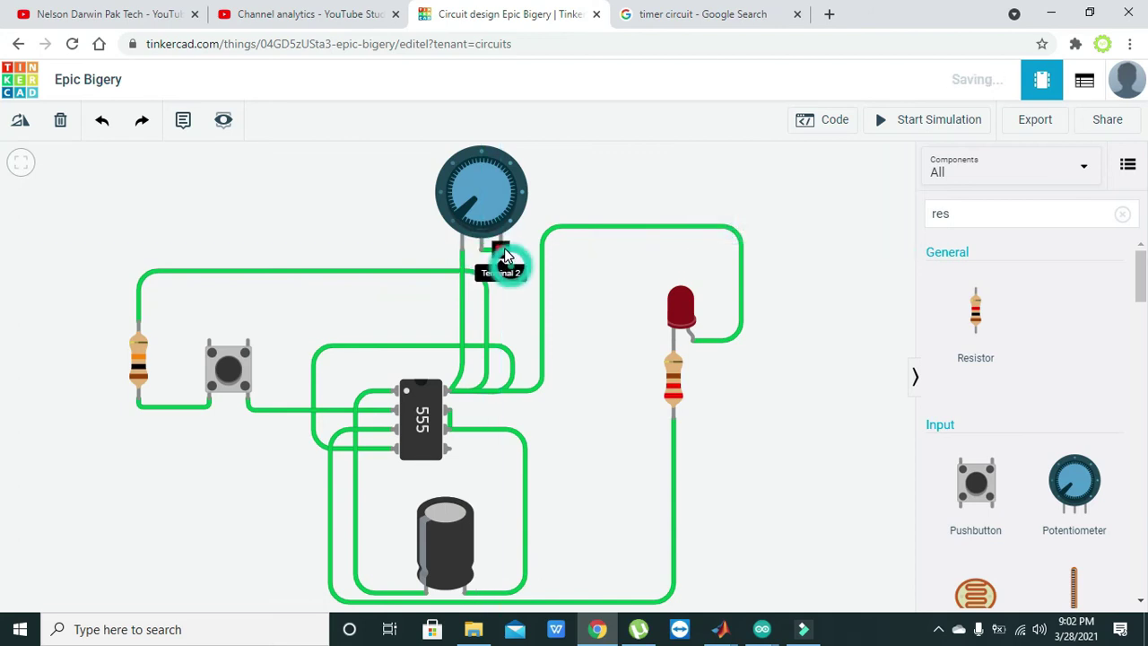
{"action": "left_click", "coordinate": [504, 248]}
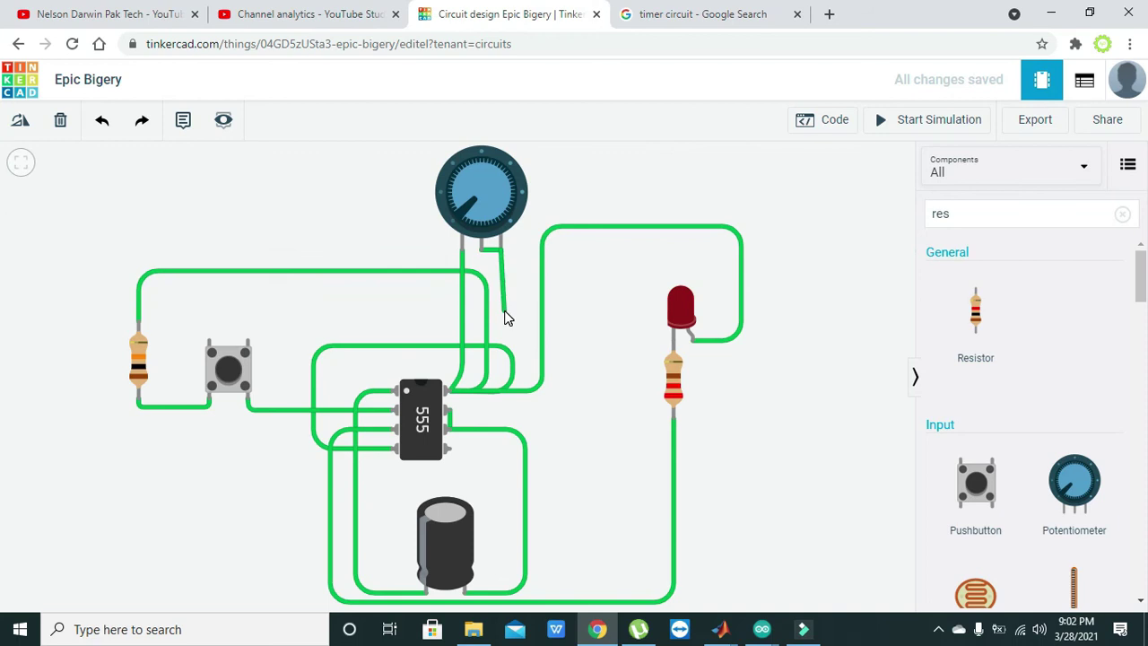
{"action": "left_click", "coordinate": [503, 312]}
{"action": "left_click", "coordinate": [566, 316]}
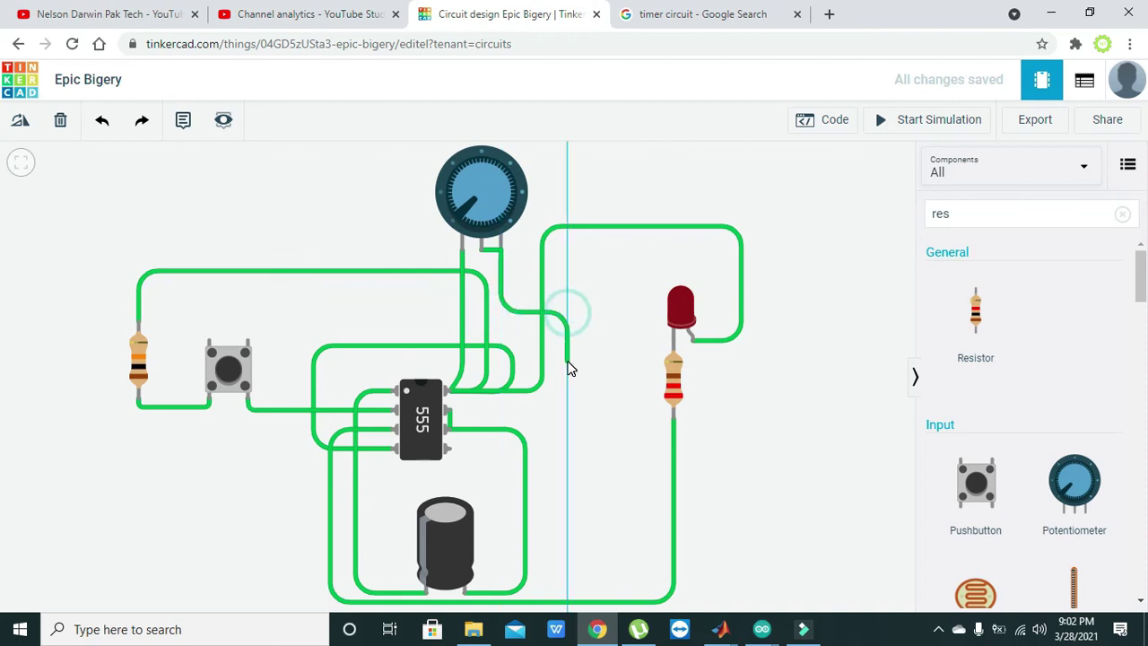
{"action": "left_click", "coordinate": [567, 408]}
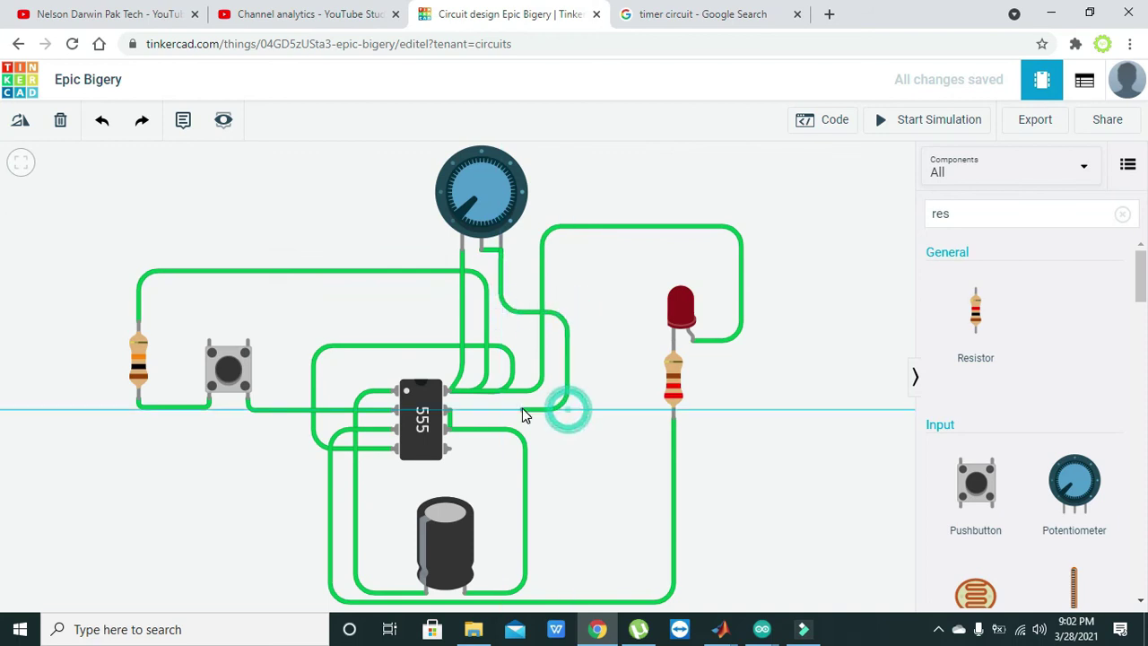
{"action": "left_click", "coordinate": [451, 412]}
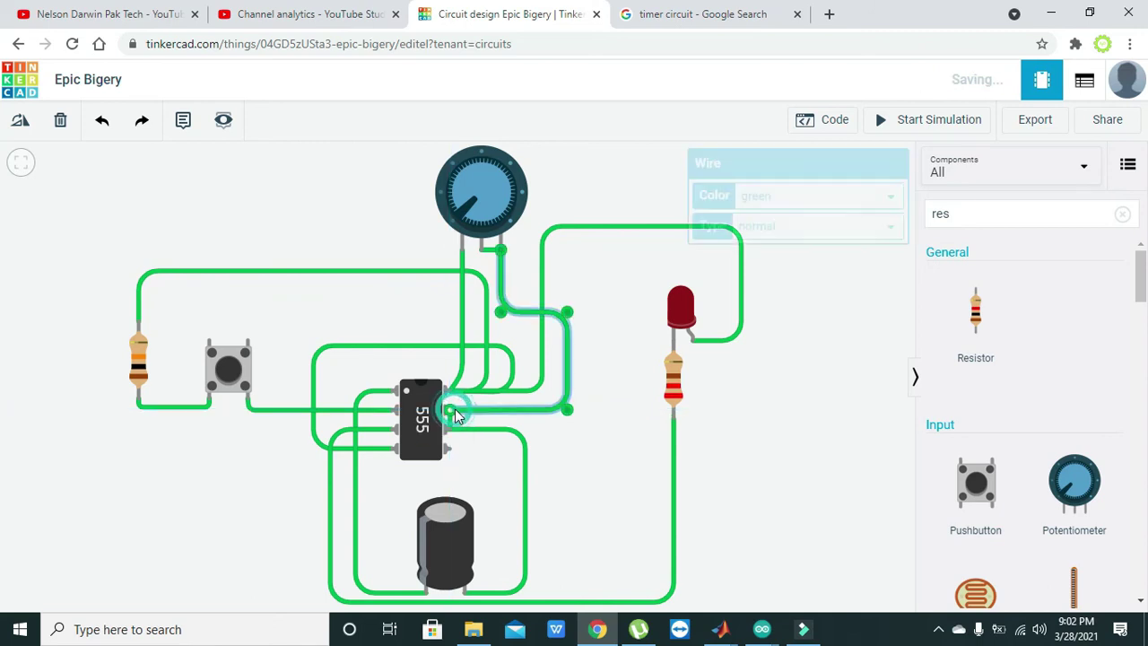
{"action": "left_click", "coordinate": [558, 439]}
Set the potentiometer's resistance to 4 kΩ and start the simulation
{"action": "left_click", "coordinate": [488, 212]}
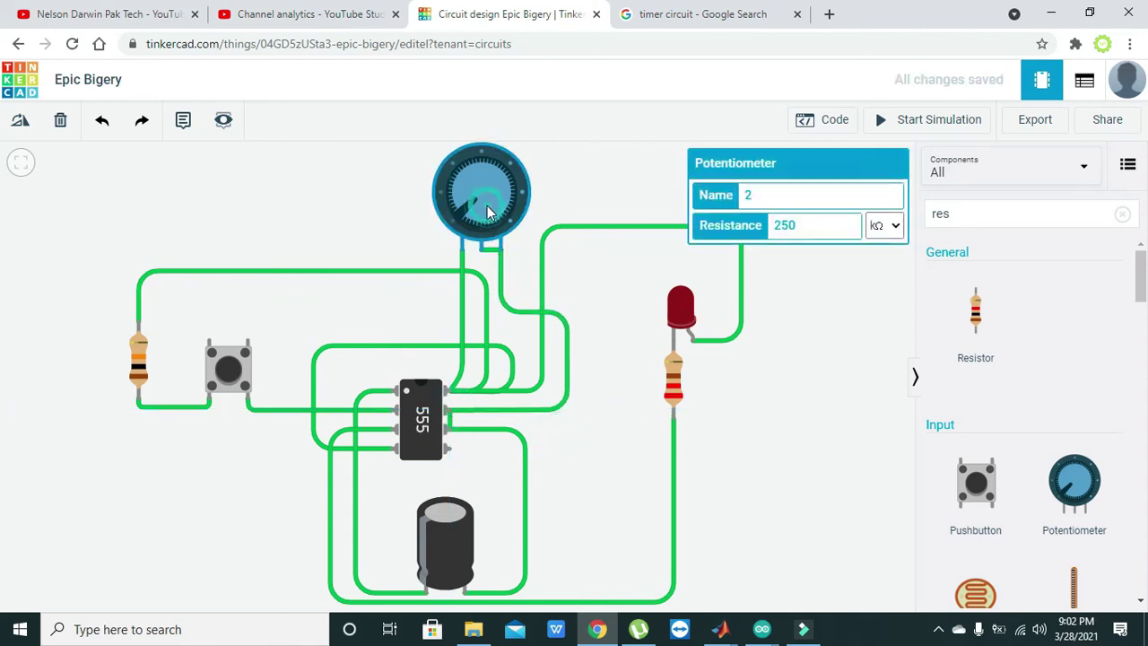
{"action": "double_click", "coordinate": [825, 225]}
{"action": "type", "text": "55"}
{"action": "left_click_drag", "start_coordinate": [787, 225], "coordinate": [764, 227]}
{"action": "type", "text": "4"}
{"action": "left_click", "coordinate": [609, 198]}
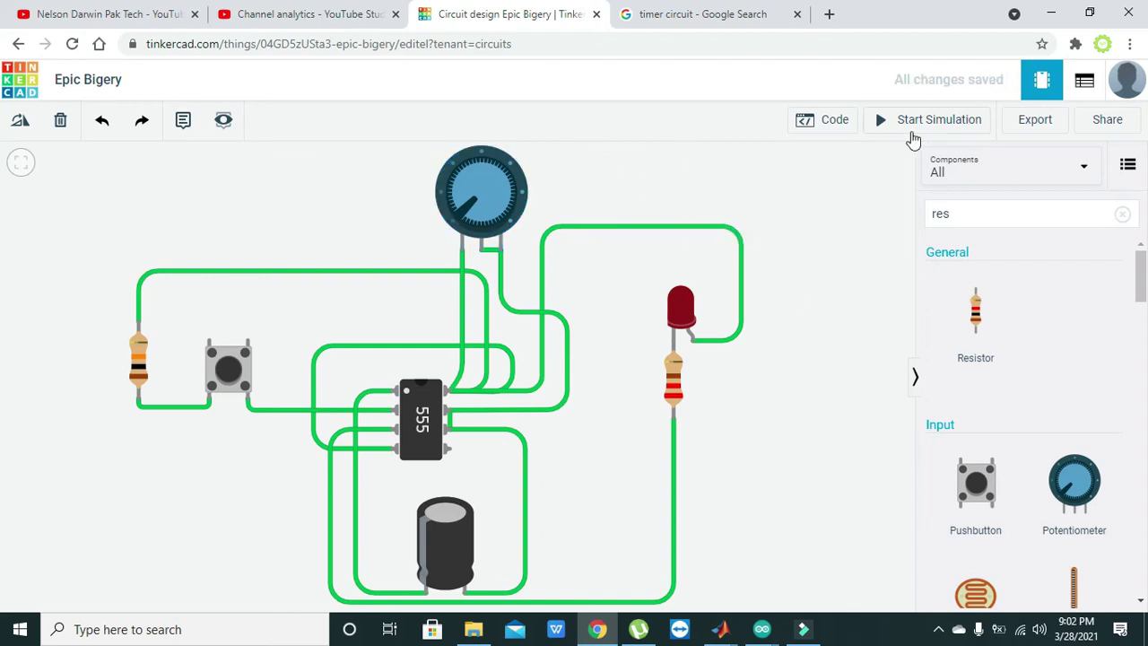
{"action": "left_click_drag", "start_coordinate": [866, 215], "coordinate": [865, 213]}
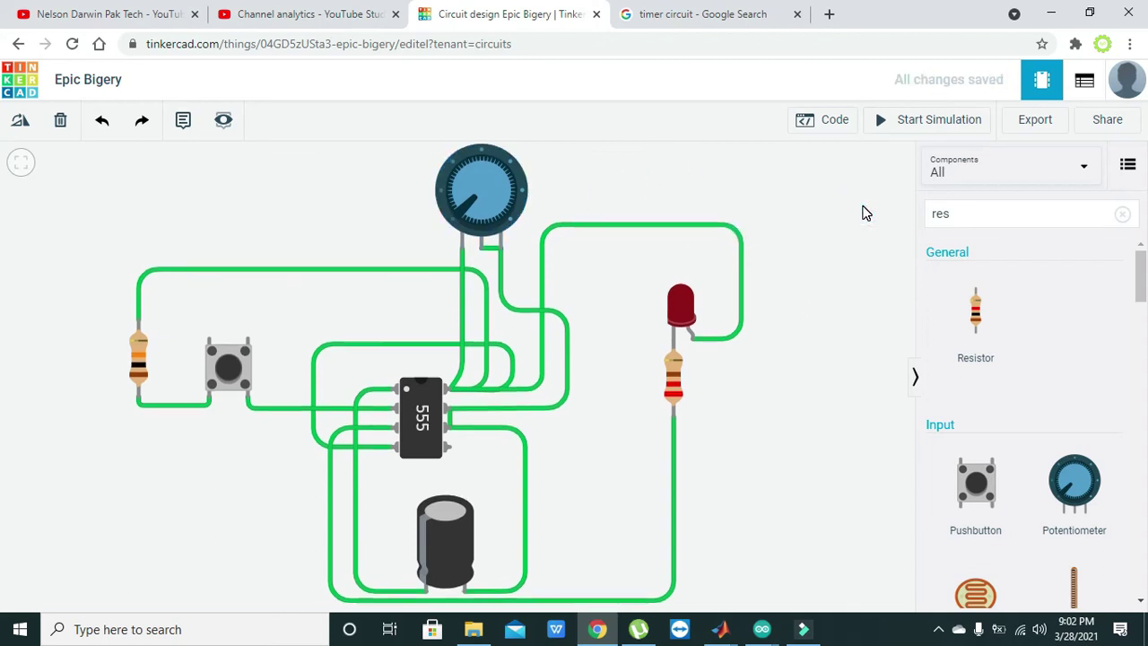
{"action": "left_click", "coordinate": [918, 125]}
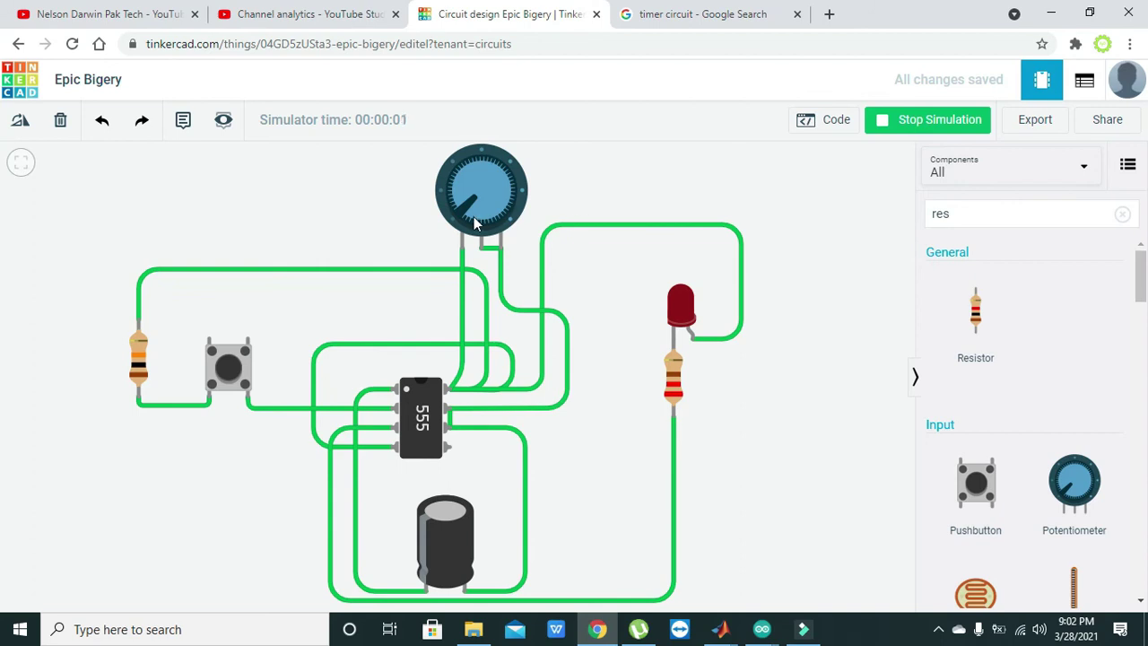
Stop the simulation and place a 9V battery to the right of the circuit
{"action": "left_click", "coordinate": [919, 134]}
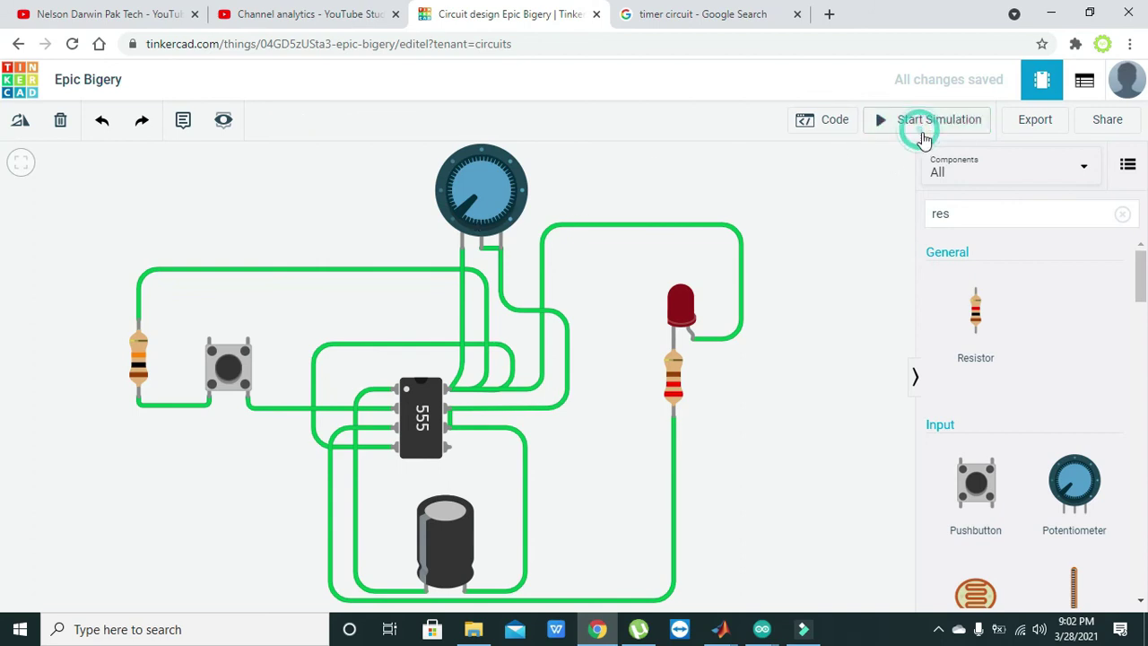
{"action": "left_click", "coordinate": [975, 216]}
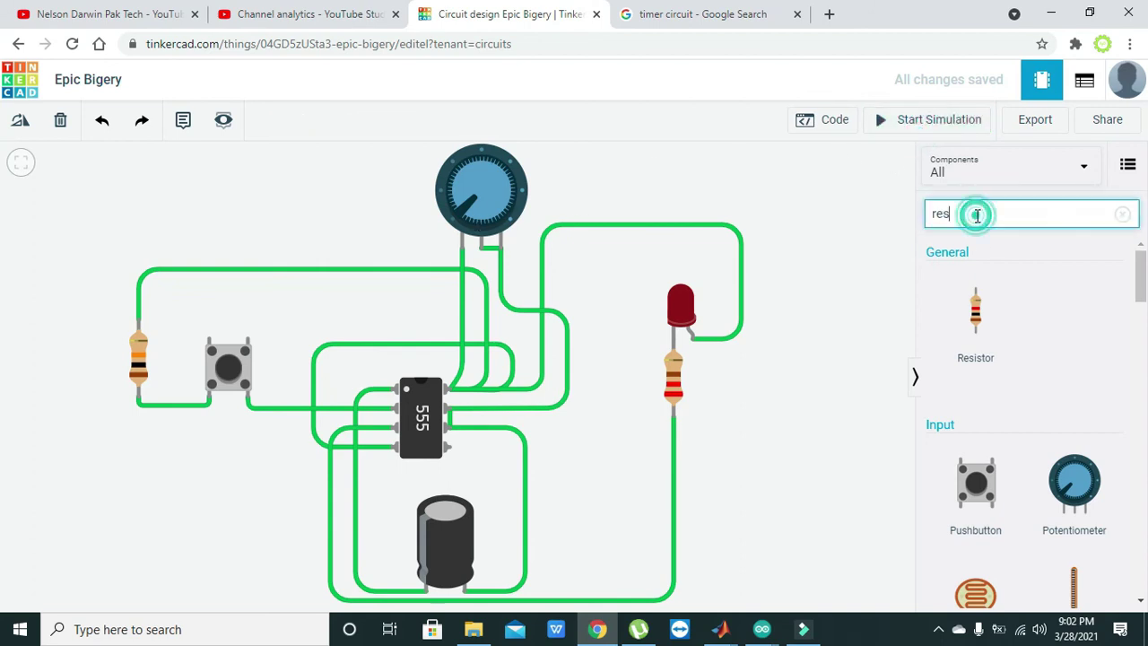
{"action": "key", "text": "BackSpace"}
{"action": "key", "text": "BackSpace"}
{"action": "key", "text": "BackSpace"}
{"action": "type", "text": "battery"}
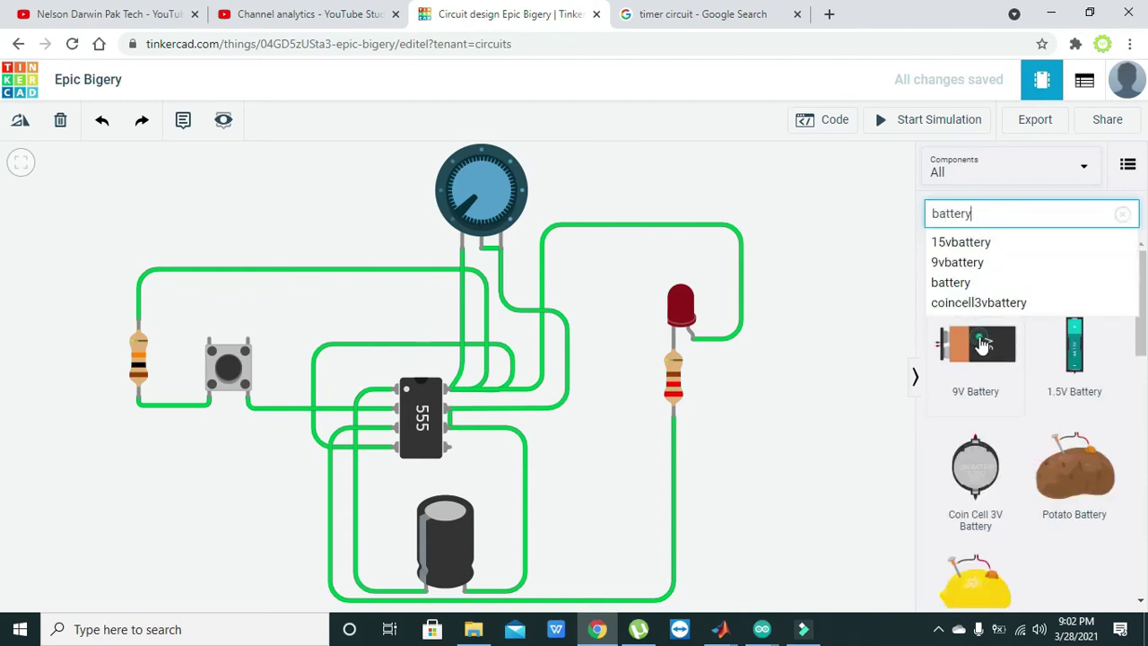
{"action": "left_click_drag", "start_coordinate": [979, 340], "coordinate": [780, 395]}
{"action": "left_click", "coordinate": [749, 409]}
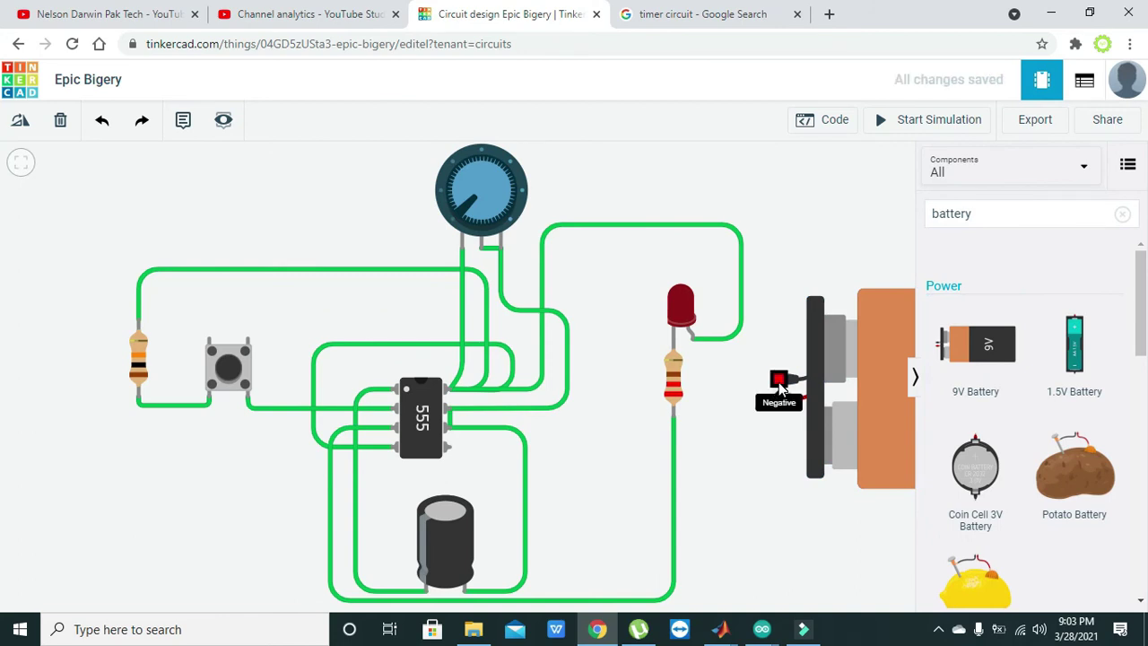
Route a wire from the battery's negative terminal along the bottom to the capacitor's left leg
{"action": "left_click", "coordinate": [779, 381]}
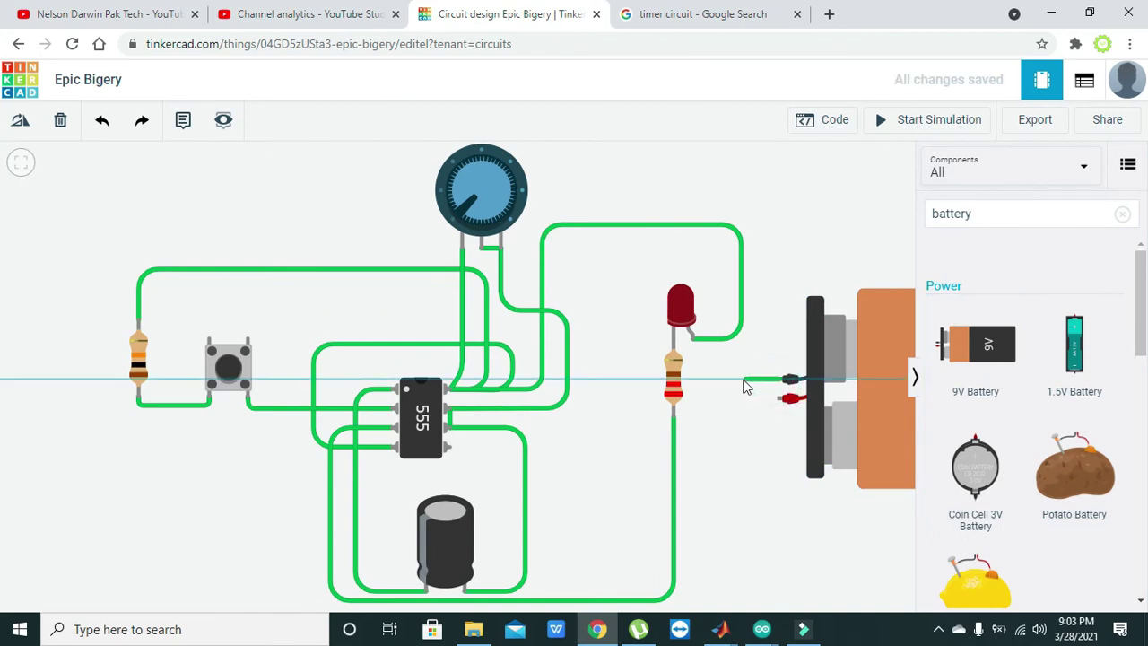
{"action": "left_click", "coordinate": [732, 381]}
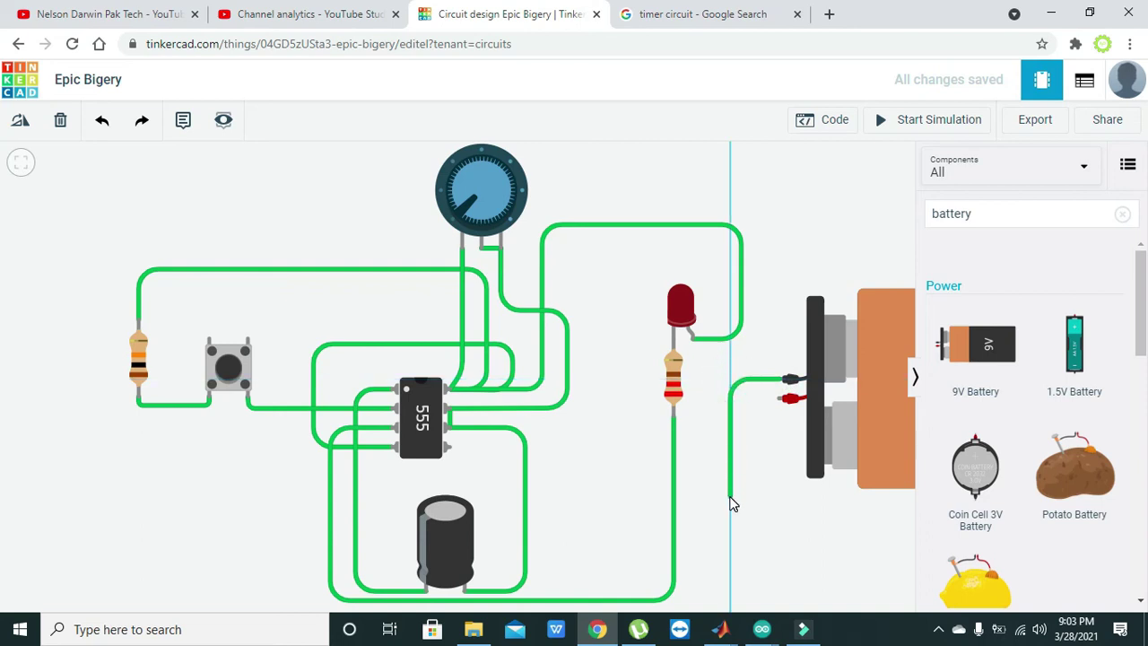
{"action": "left_click", "coordinate": [730, 463]}
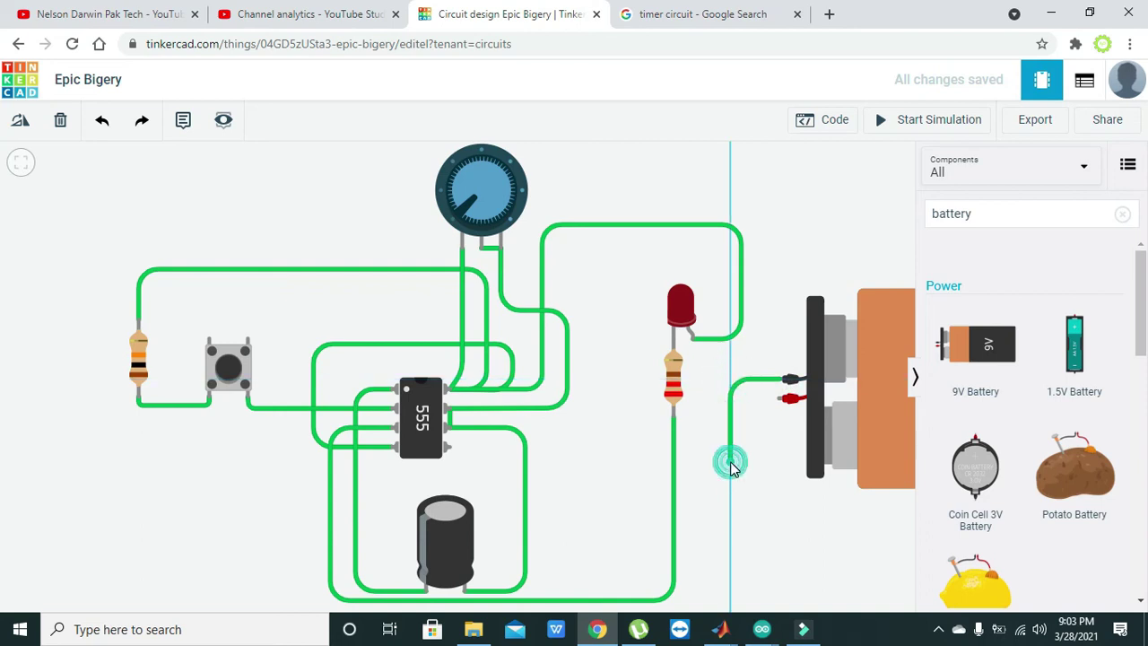
{"action": "left_click", "coordinate": [681, 468]}
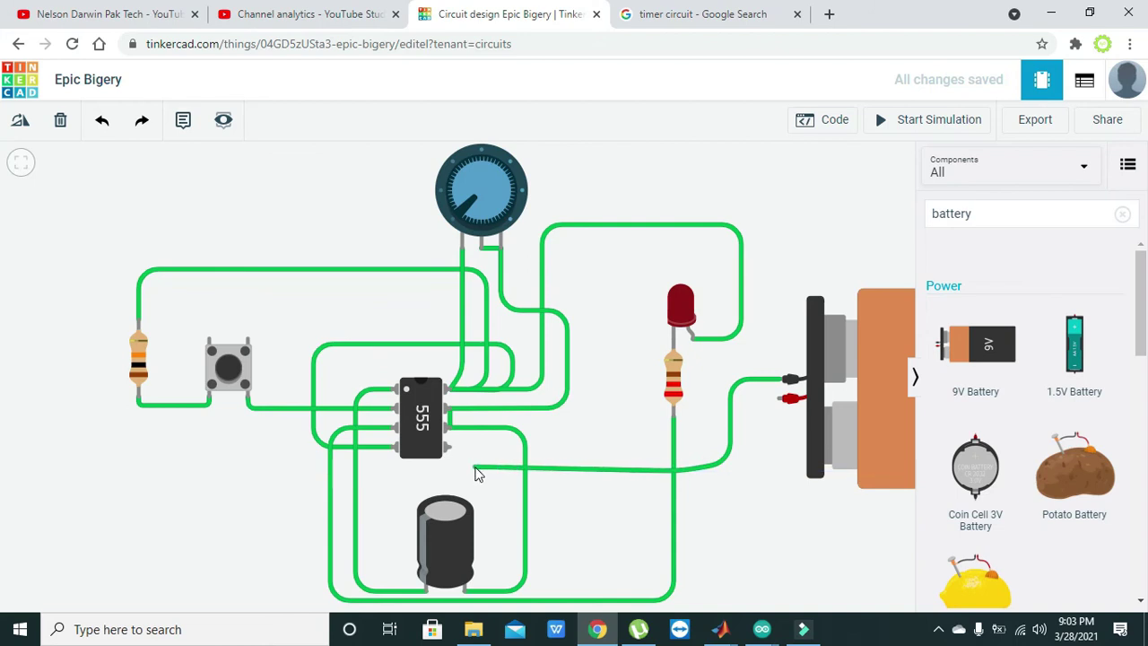
{"action": "left_click", "coordinate": [392, 474]}
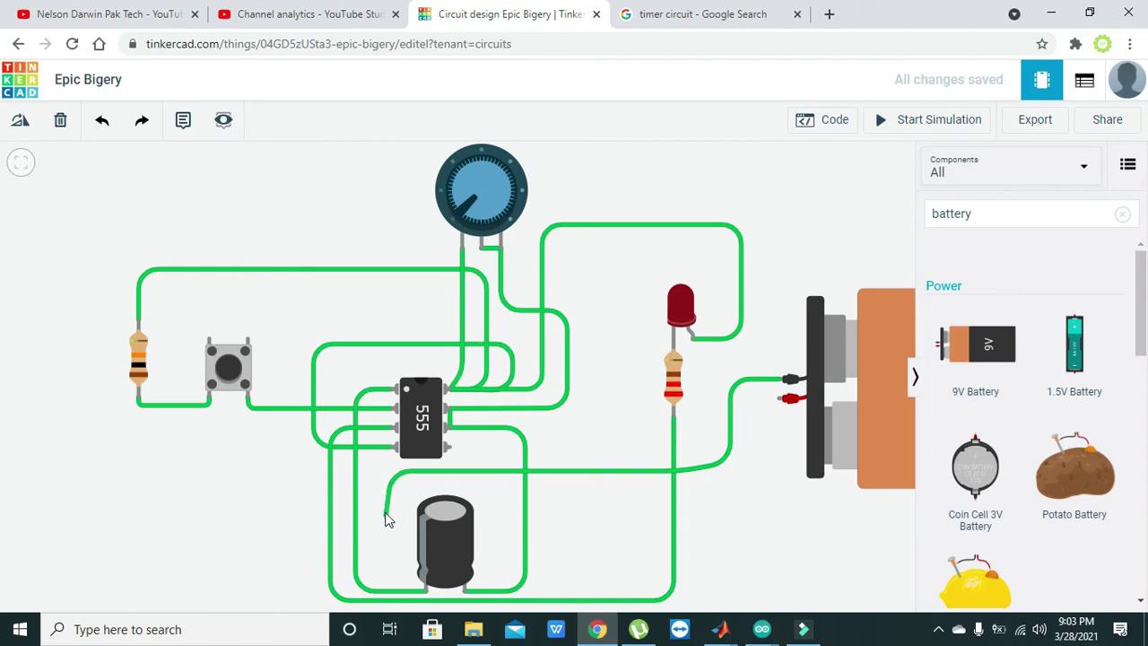
{"action": "left_click", "coordinate": [428, 594]}
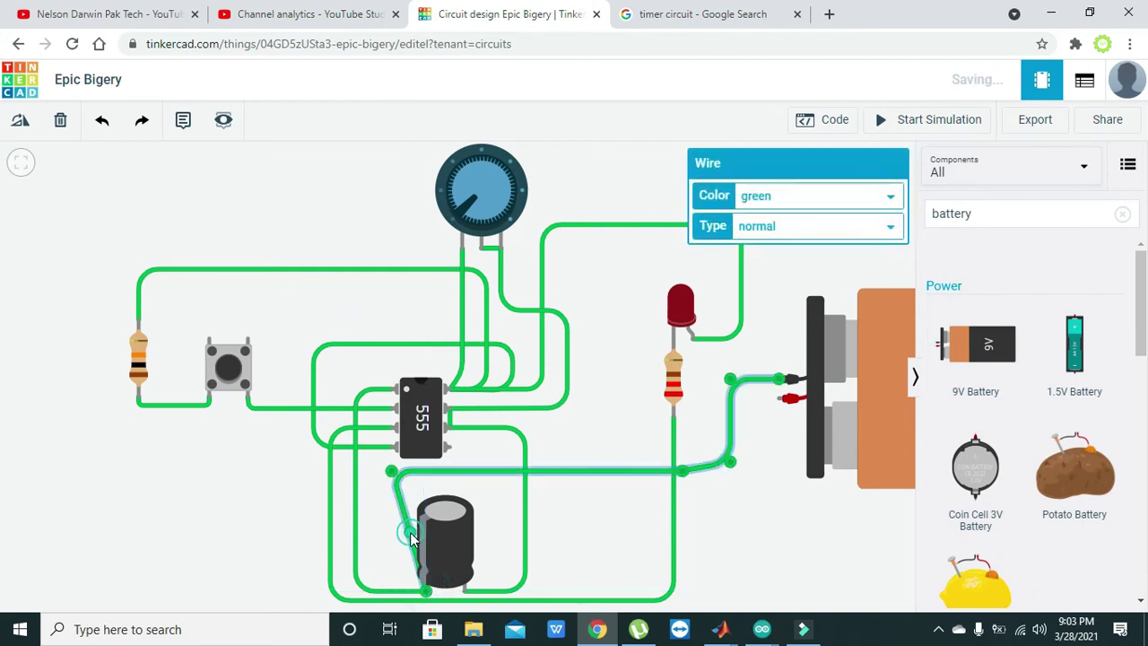
{"action": "left_click_drag", "start_coordinate": [408, 534], "coordinate": [391, 596]}
{"action": "left_click", "coordinate": [614, 542]}
{"action": "left_click", "coordinate": [728, 464]}
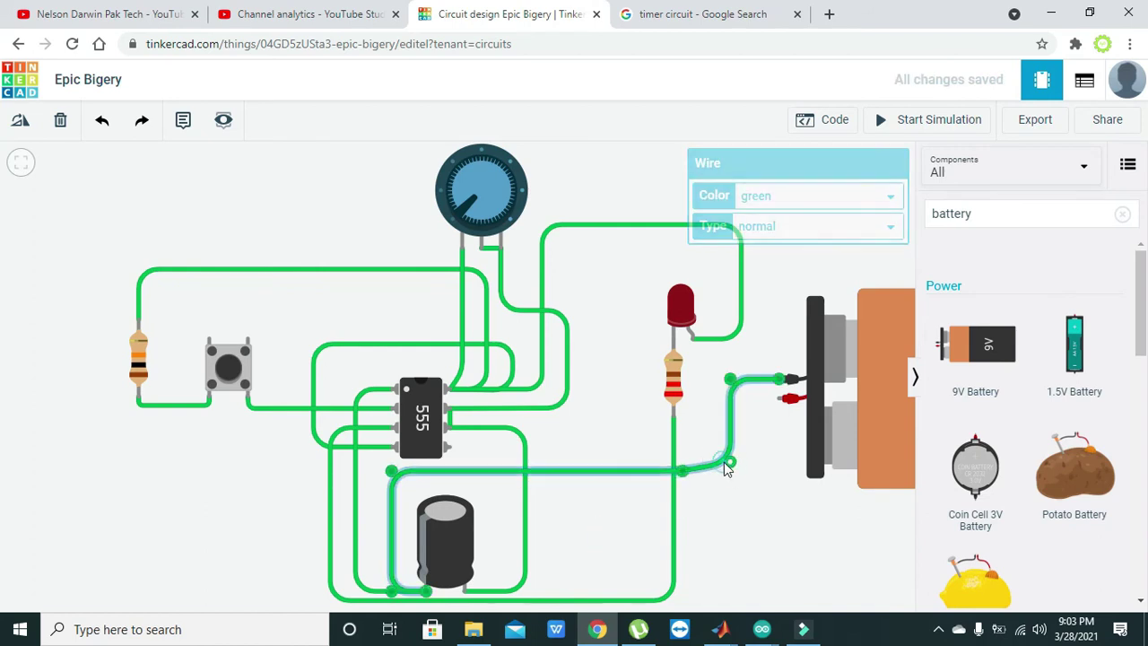
{"action": "left_click_drag", "start_coordinate": [731, 466], "coordinate": [730, 473]}
{"action": "left_click", "coordinate": [729, 482]}
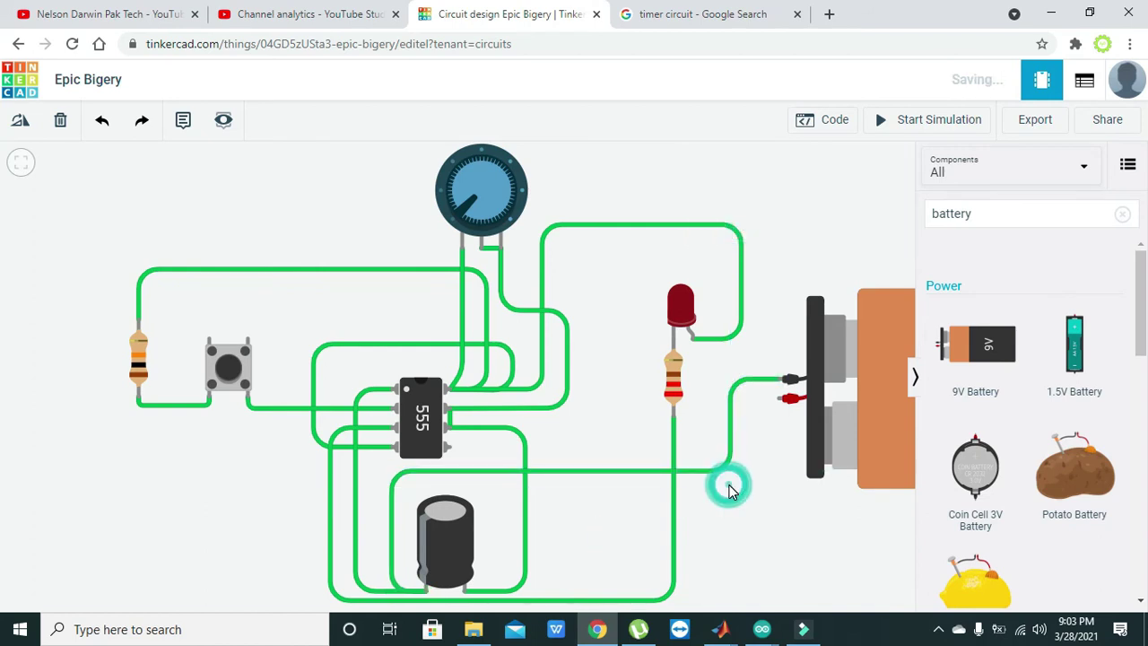
Wire the battery's positive terminal via the potentiometer's Terminal 2 to the 555's Power pin
{"action": "left_click", "coordinate": [780, 400]}
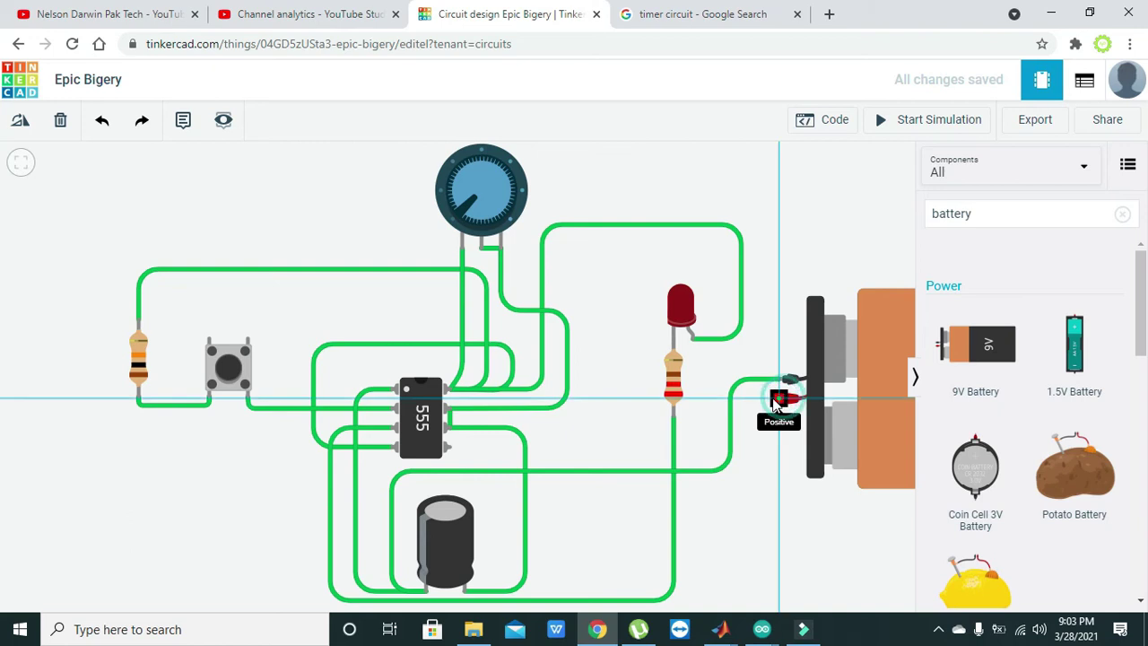
{"action": "left_click", "coordinate": [713, 402]}
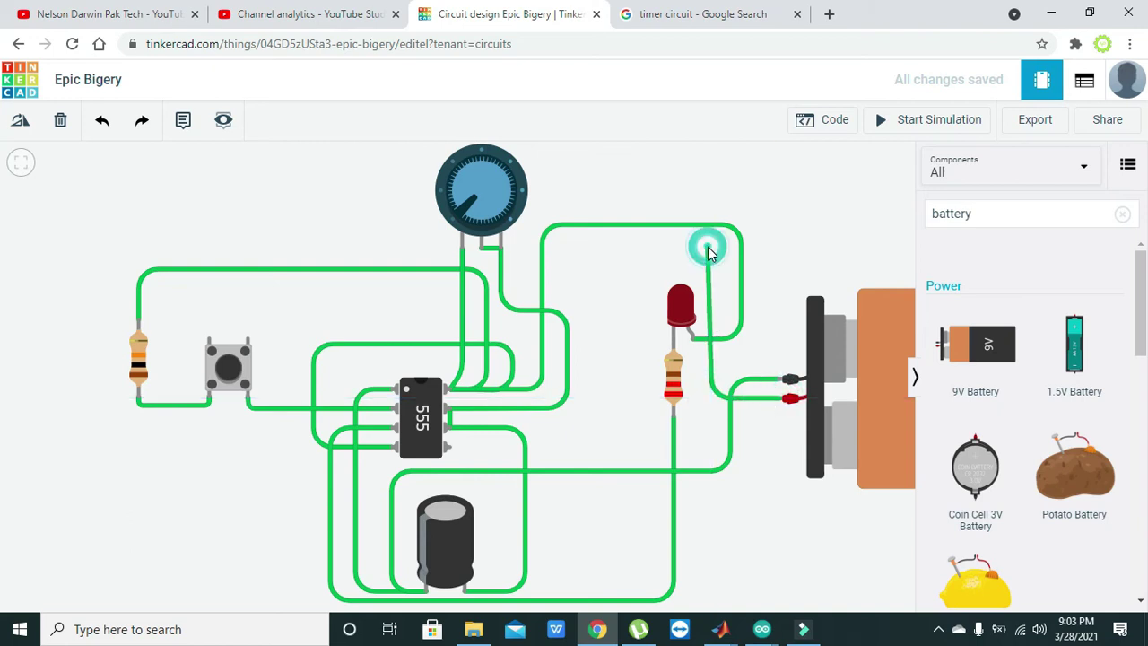
{"action": "left_click", "coordinate": [709, 249]}
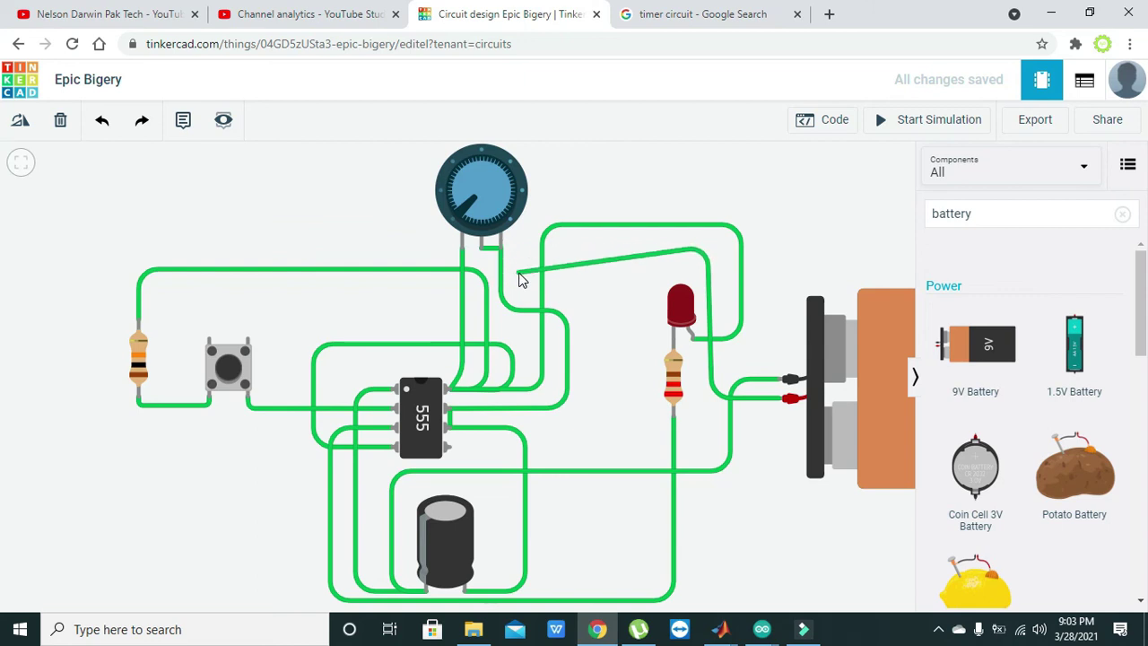
{"action": "left_click", "coordinate": [471, 259]}
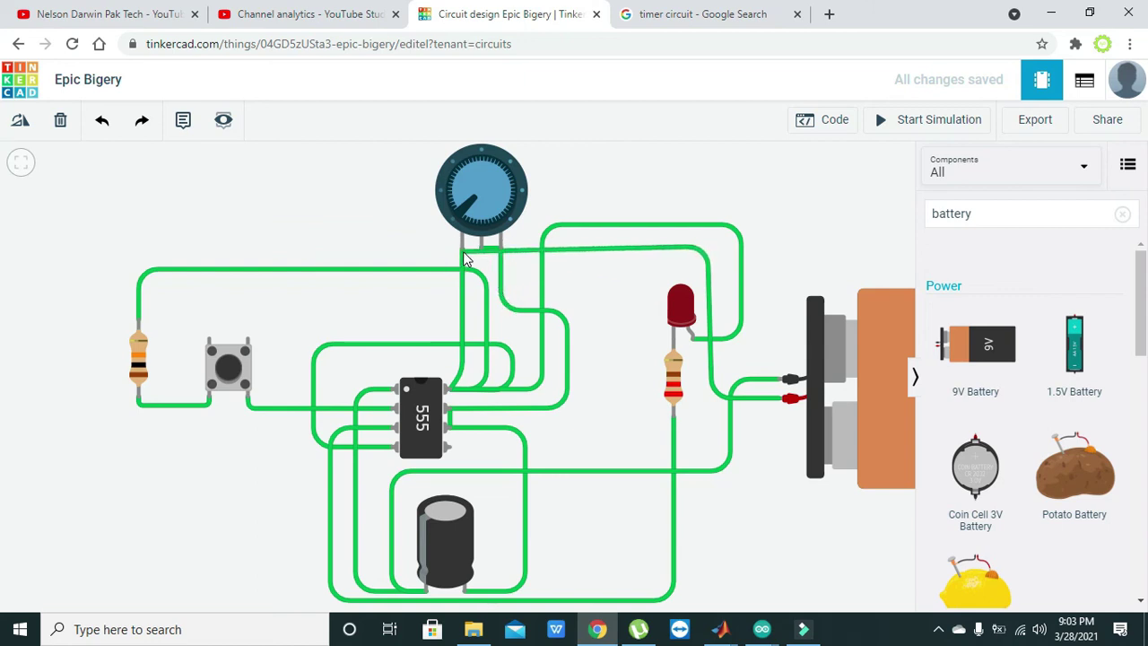
{"action": "left_click", "coordinate": [451, 393]}
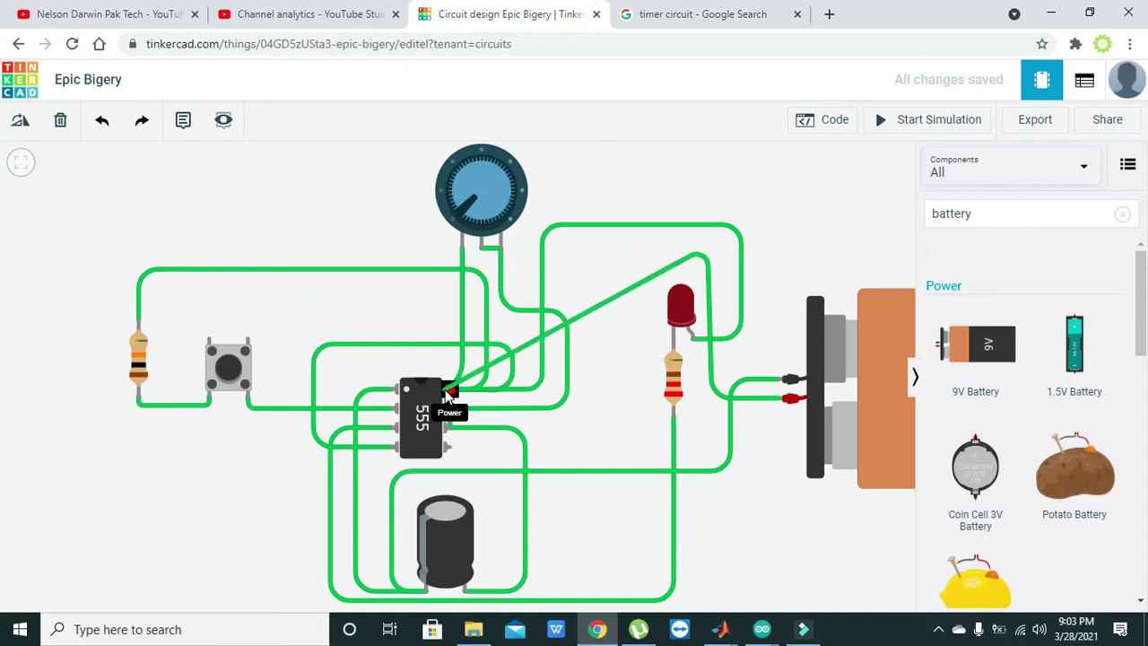
{"action": "left_click", "coordinate": [448, 395]}
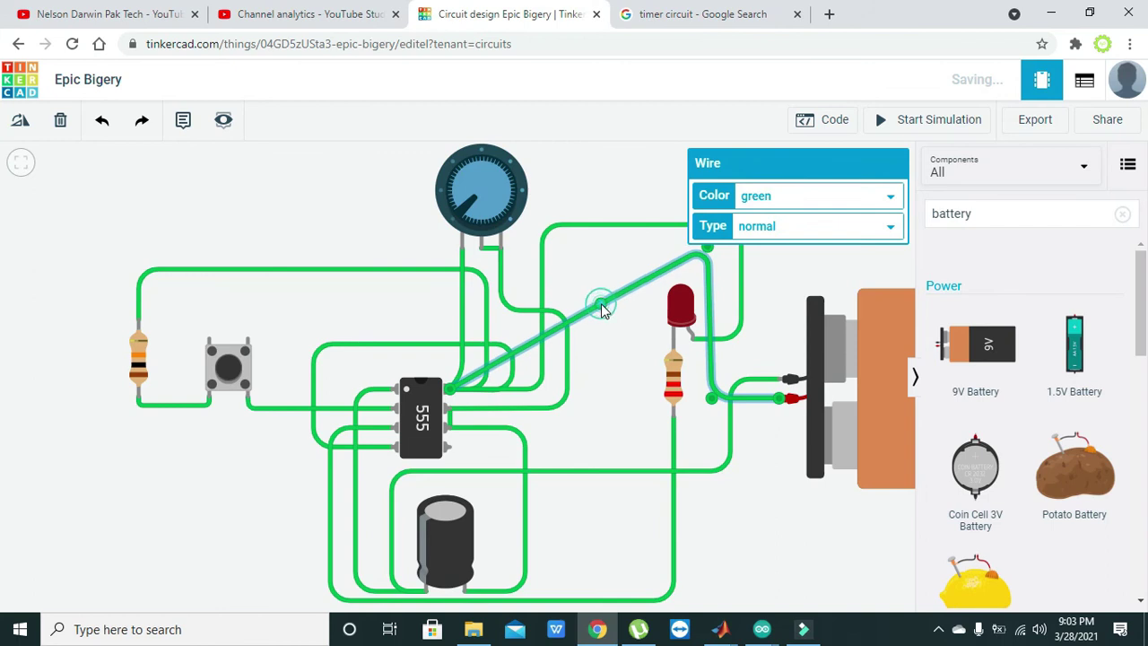
{"action": "left_click_drag", "start_coordinate": [600, 303], "coordinate": [686, 164]}
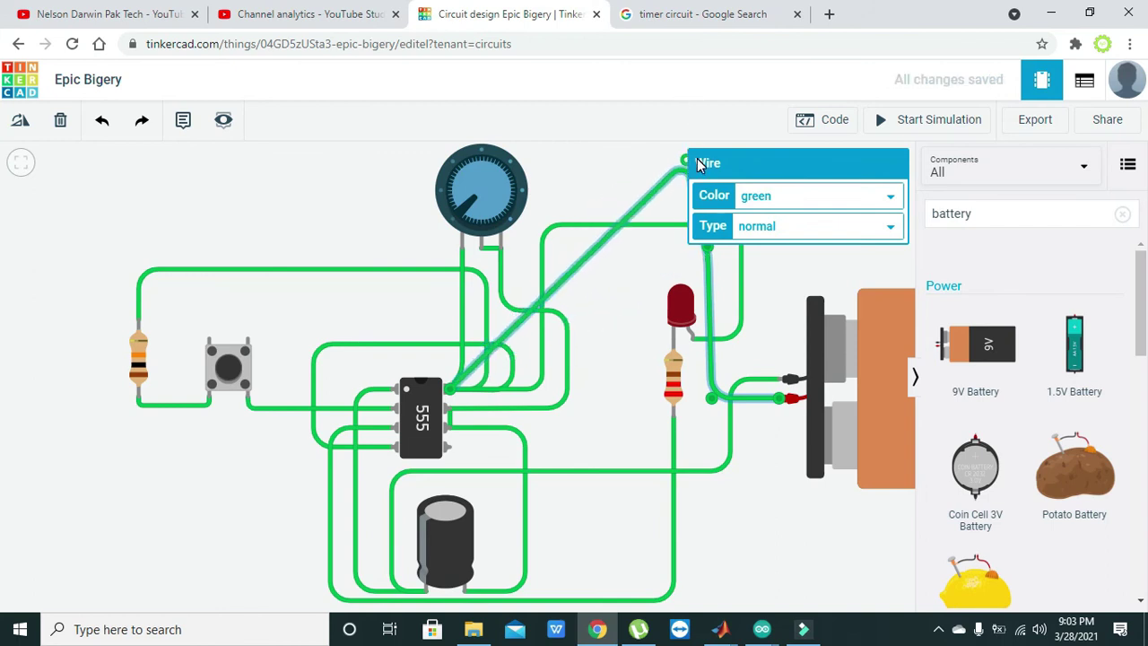
{"action": "left_click", "coordinate": [674, 287]}
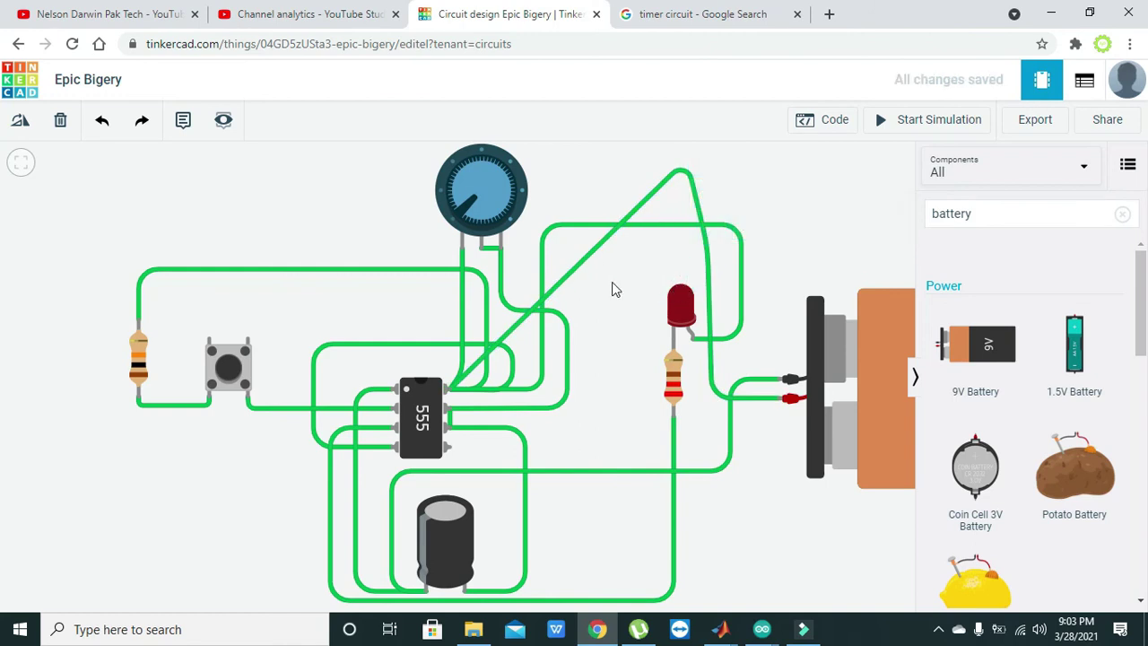
Delete the diagonal wire and connect battery positive to the LED anode with right-angle bends
{"action": "left_click", "coordinate": [557, 290]}
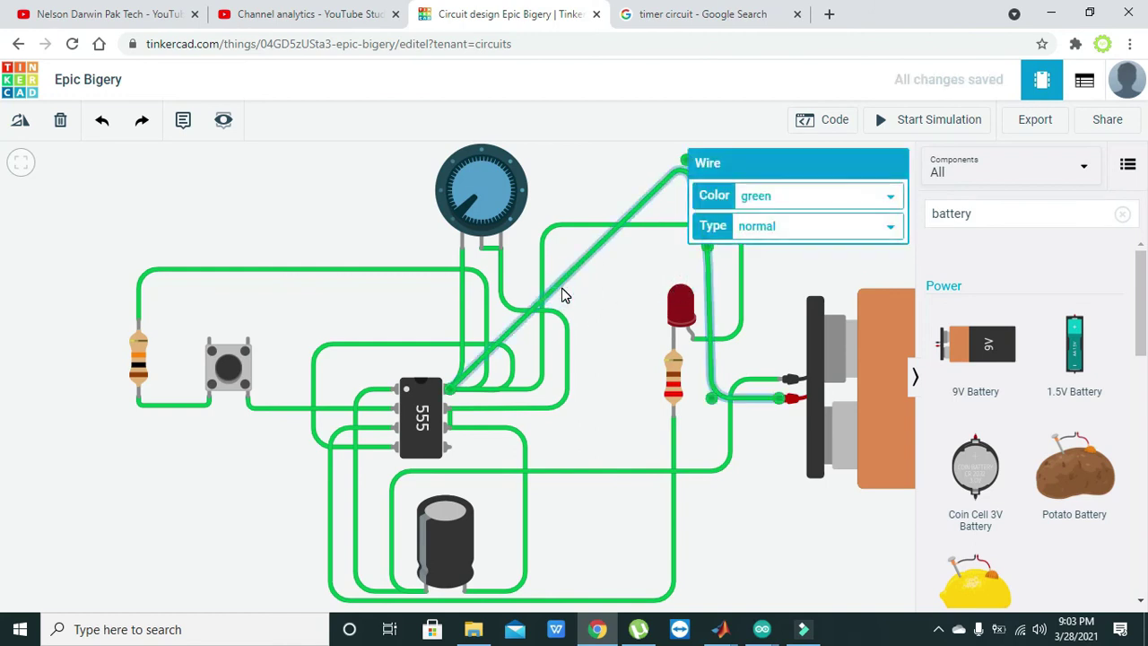
{"action": "key", "text": "Delete"}
{"action": "left_click", "coordinate": [781, 403]}
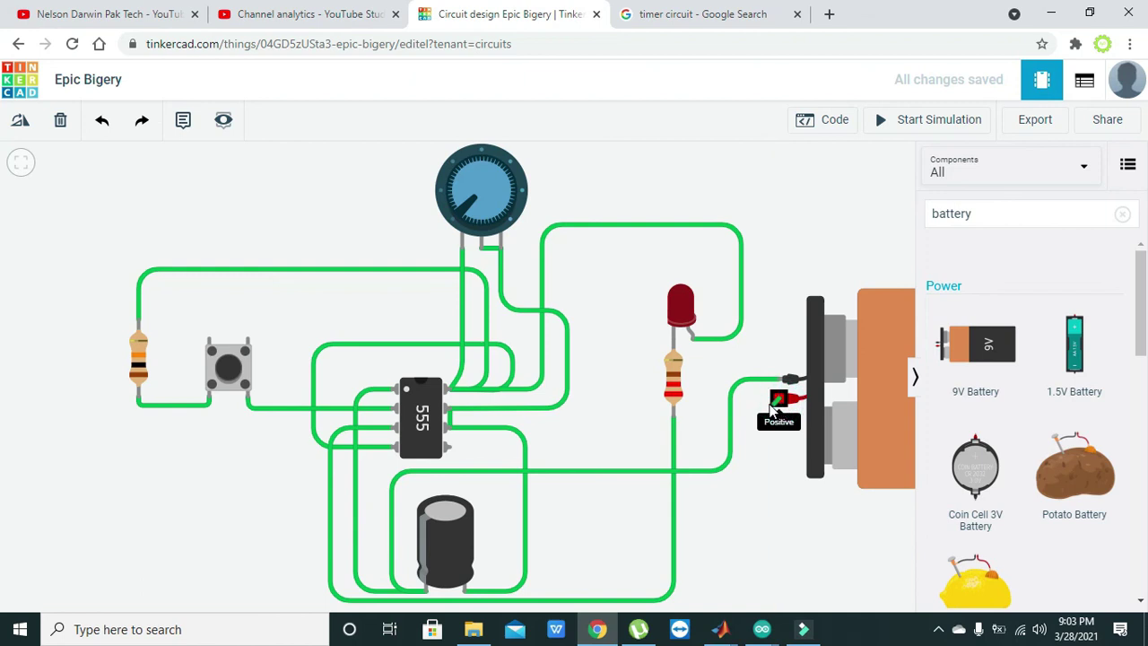
{"action": "left_click", "coordinate": [751, 400]}
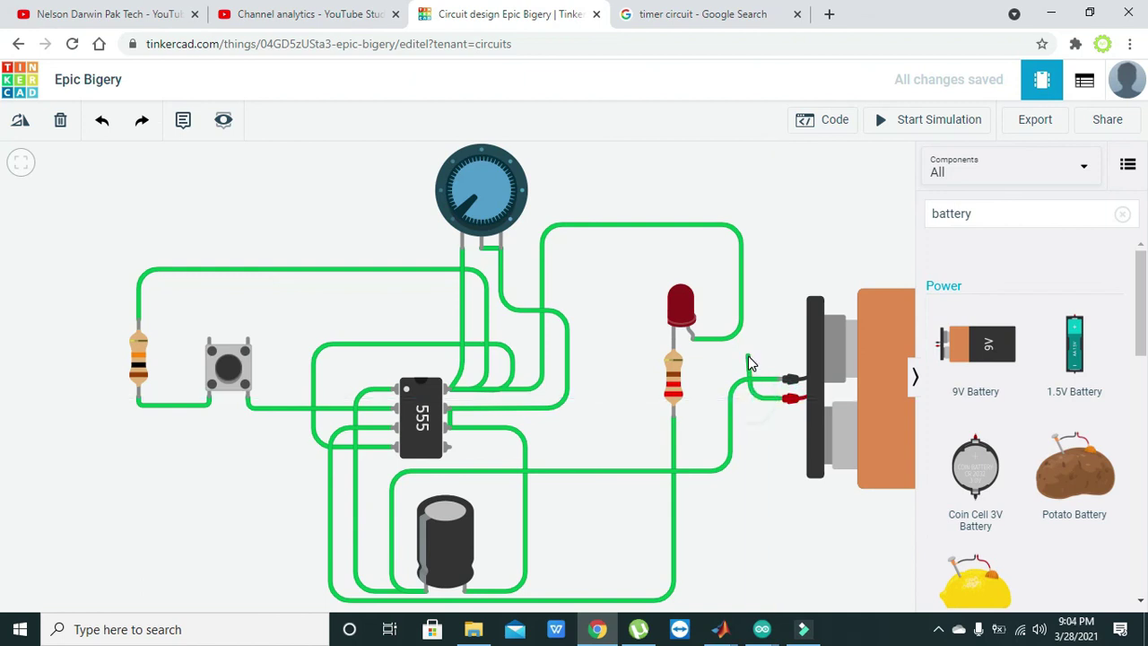
{"action": "left_click", "coordinate": [693, 341]}
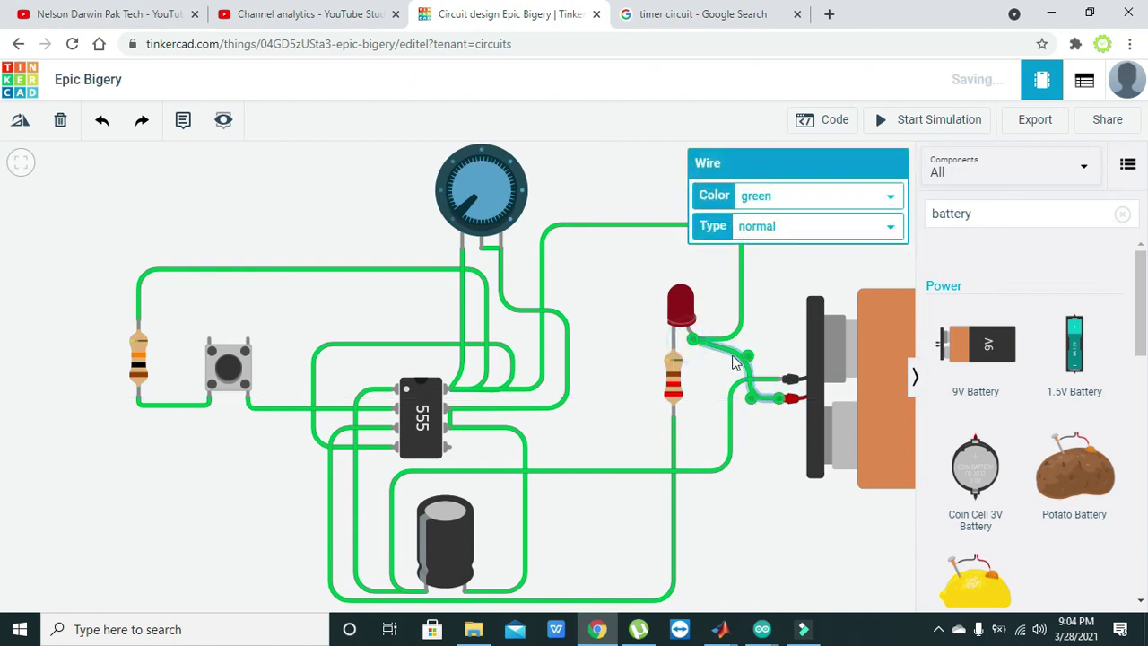
{"action": "left_click_drag", "start_coordinate": [751, 363], "coordinate": [748, 339]}
{"action": "left_click_drag", "start_coordinate": [751, 401], "coordinate": [749, 399]}
{"action": "left_click", "coordinate": [758, 434]}
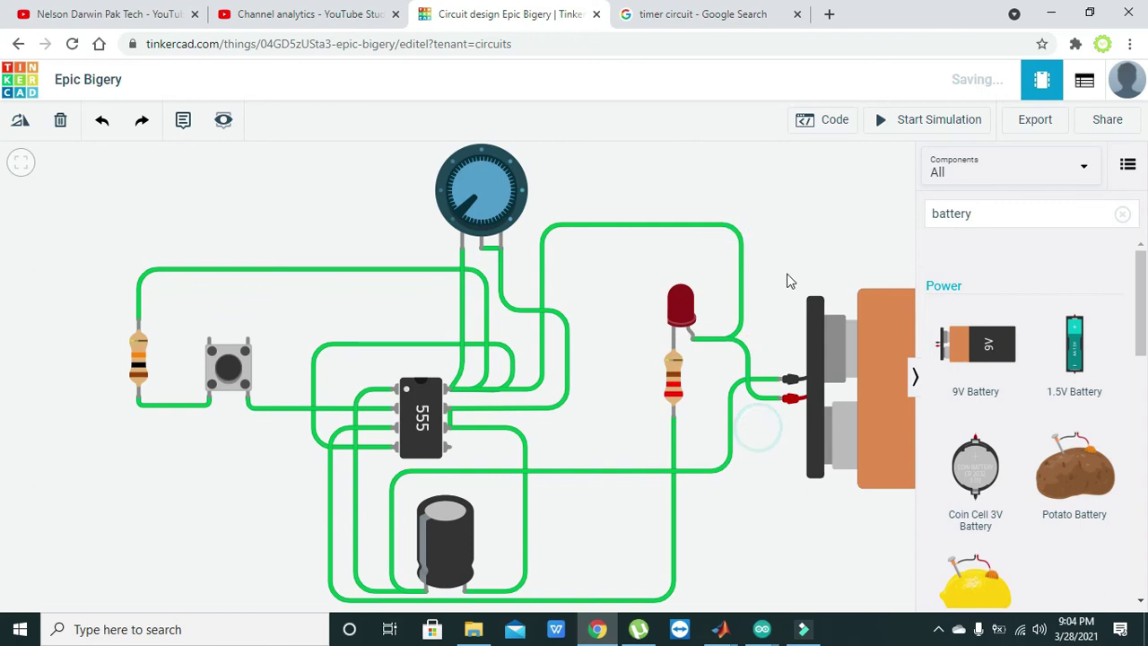
Simulate the circuit, turn the potentiometer knob, press the pushbutton twice, then stop simulating
{"action": "left_click", "coordinate": [933, 120]}
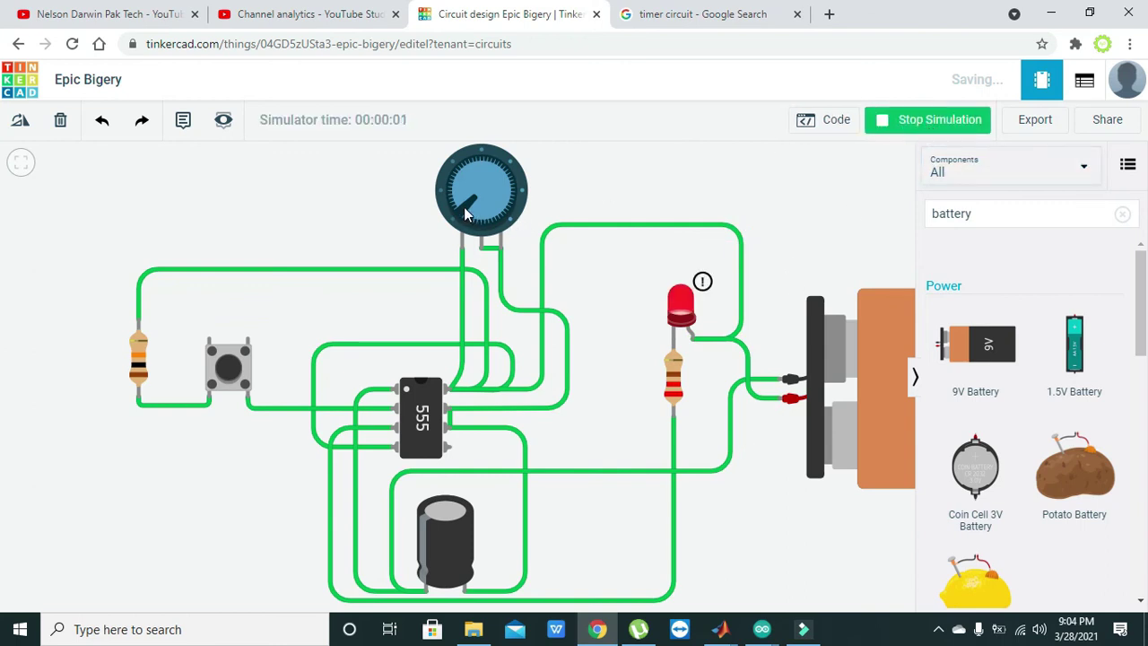
{"action": "left_click_drag", "start_coordinate": [464, 206], "coordinate": [509, 164]}
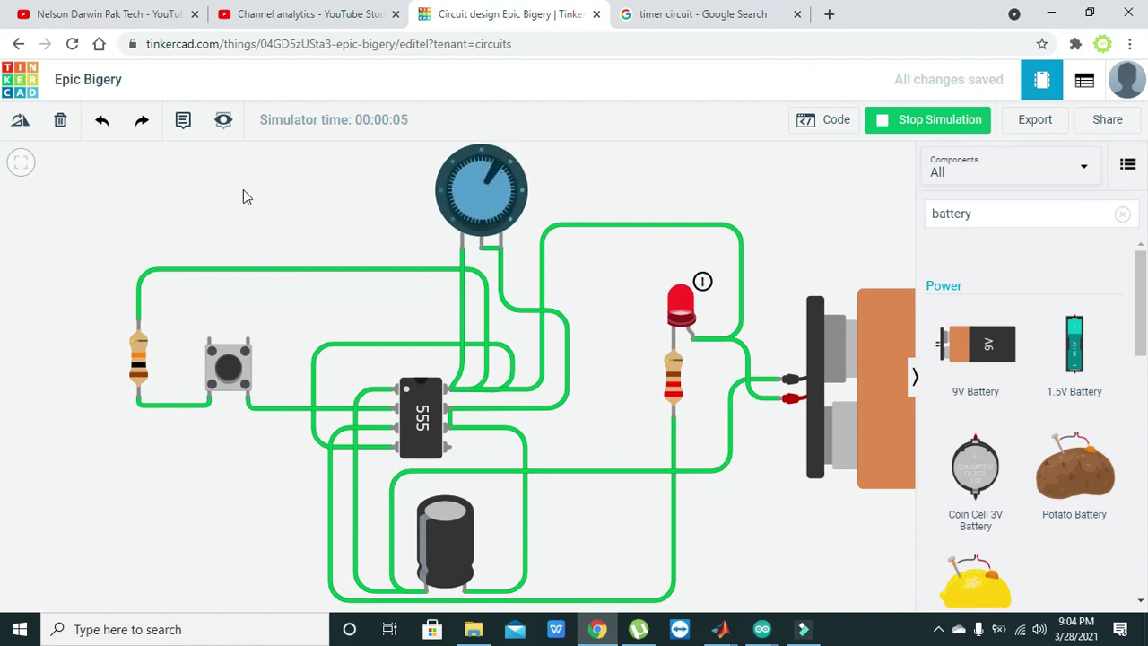
{"action": "left_click", "coordinate": [228, 374]}
{"action": "left_click", "coordinate": [228, 374]}
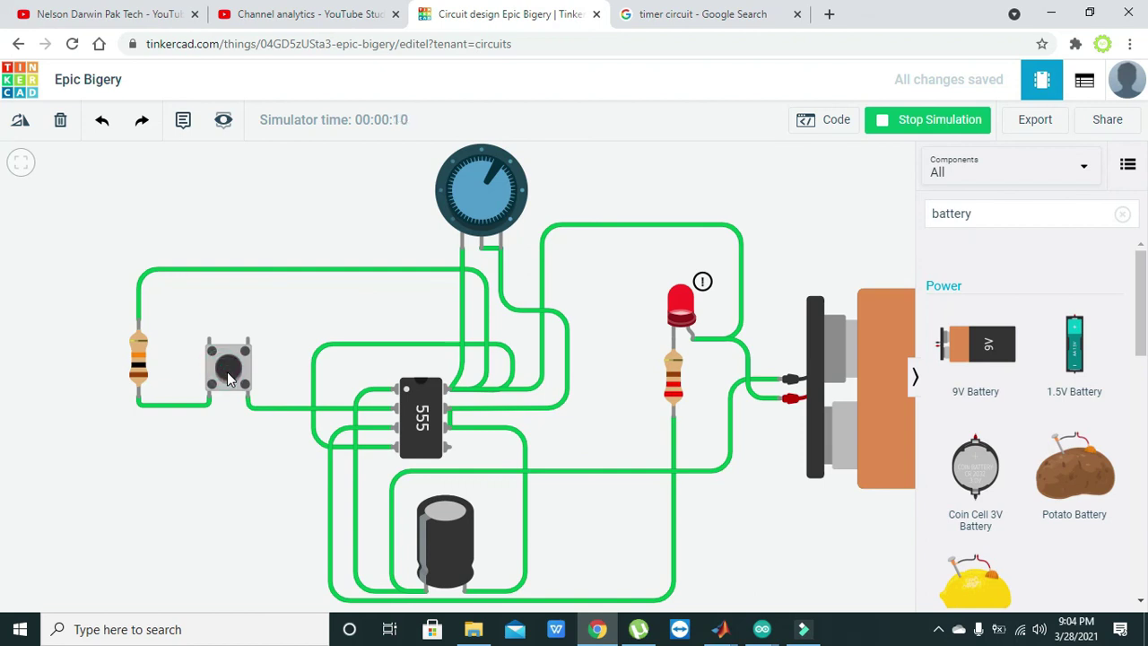
{"action": "left_click", "coordinate": [606, 278]}
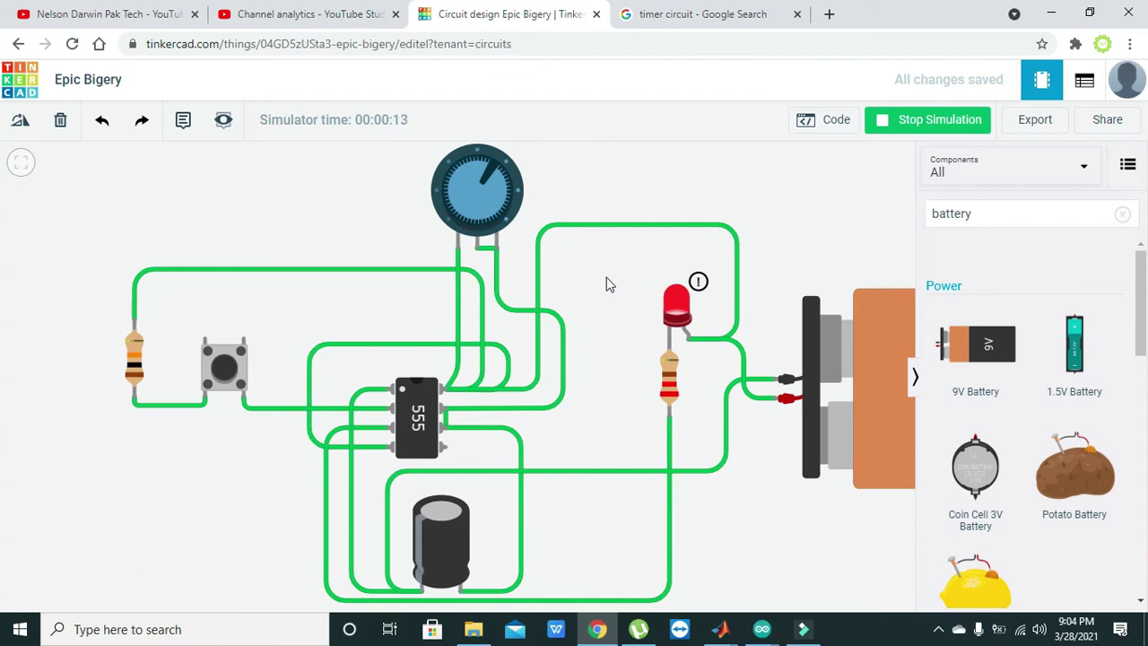
{"action": "left_click", "coordinate": [937, 126]}
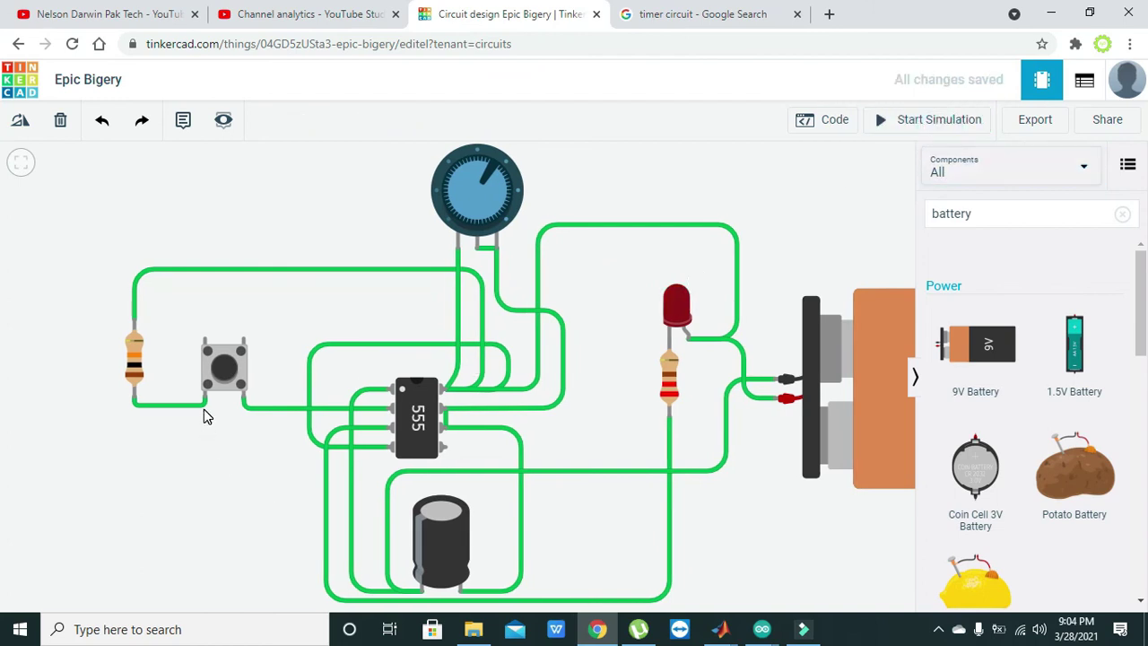
Wire the left resistor's lower terminal down and across to the capacitor's lower lead, then simulate
{"action": "left_click", "coordinate": [135, 401]}
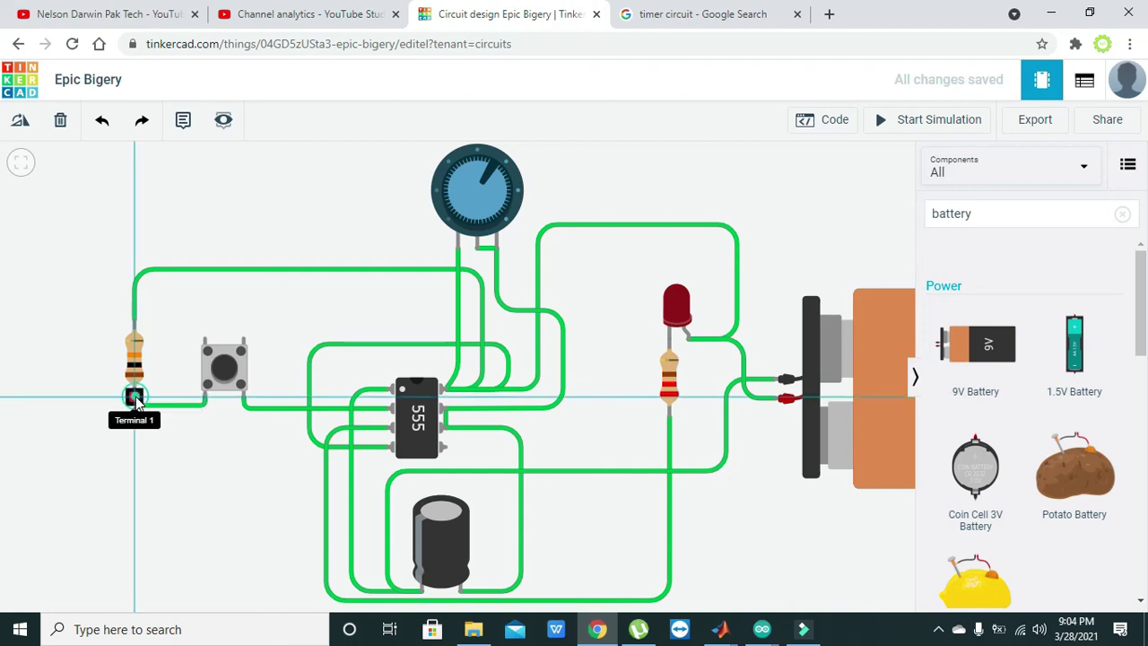
{"action": "left_click", "coordinate": [130, 589]}
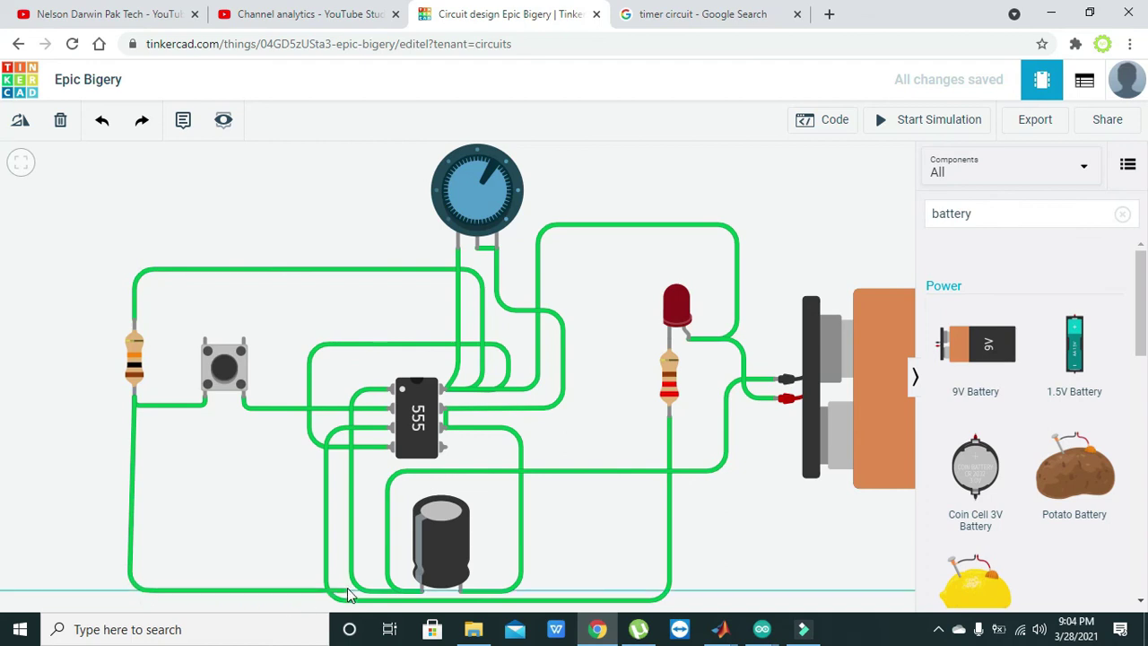
{"action": "left_click", "coordinate": [422, 596]}
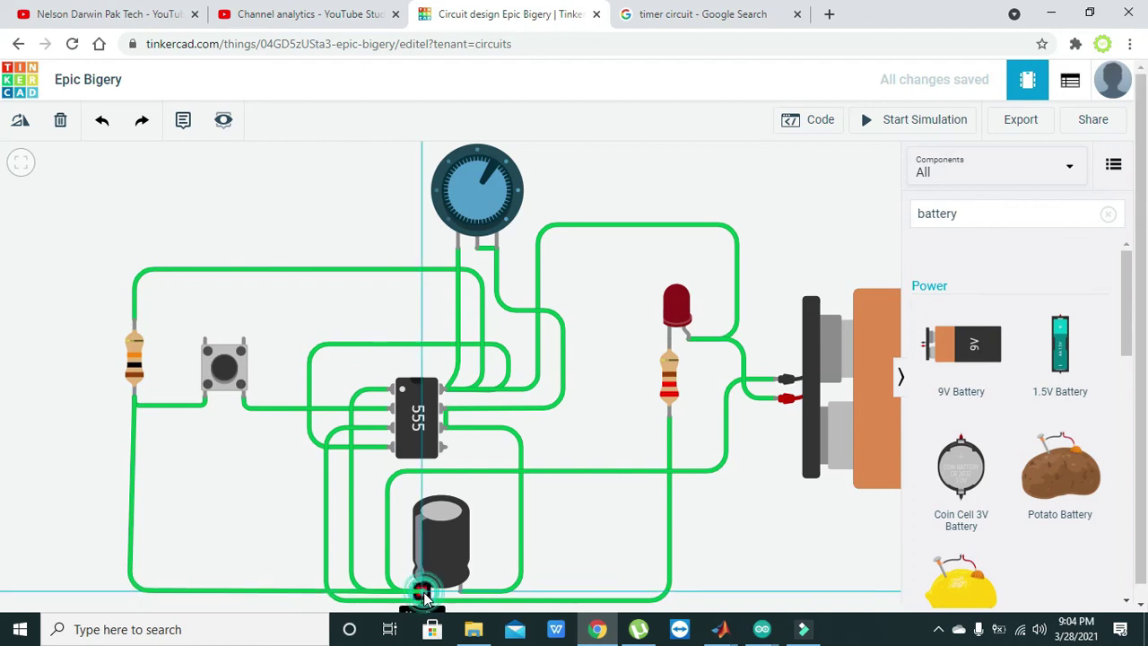
{"action": "left_click", "coordinate": [221, 505]}
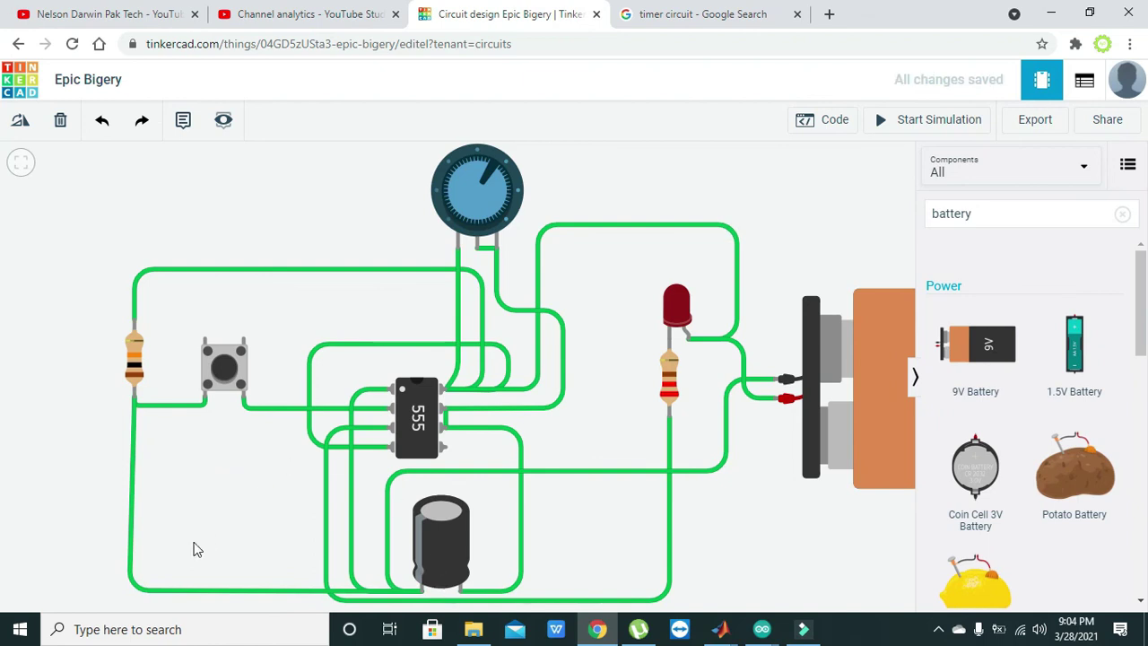
{"action": "left_click", "coordinate": [134, 588]}
{"action": "left_click_drag", "start_coordinate": [134, 588], "coordinate": [135, 589]}
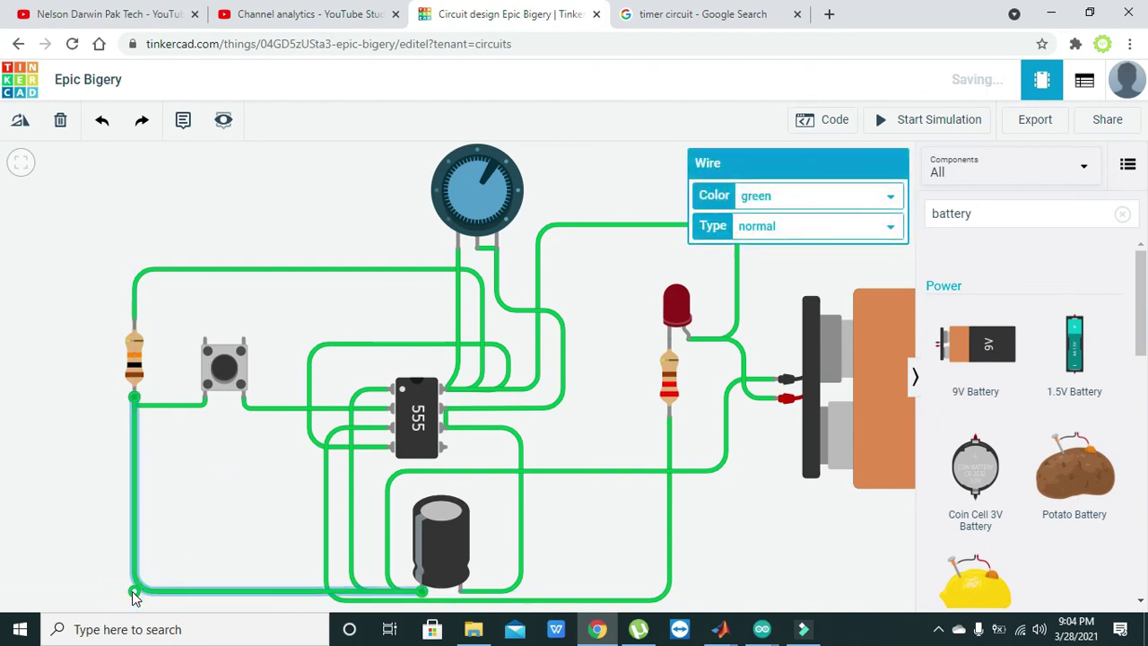
{"action": "left_click", "coordinate": [205, 563]}
{"action": "left_click", "coordinate": [134, 589]}
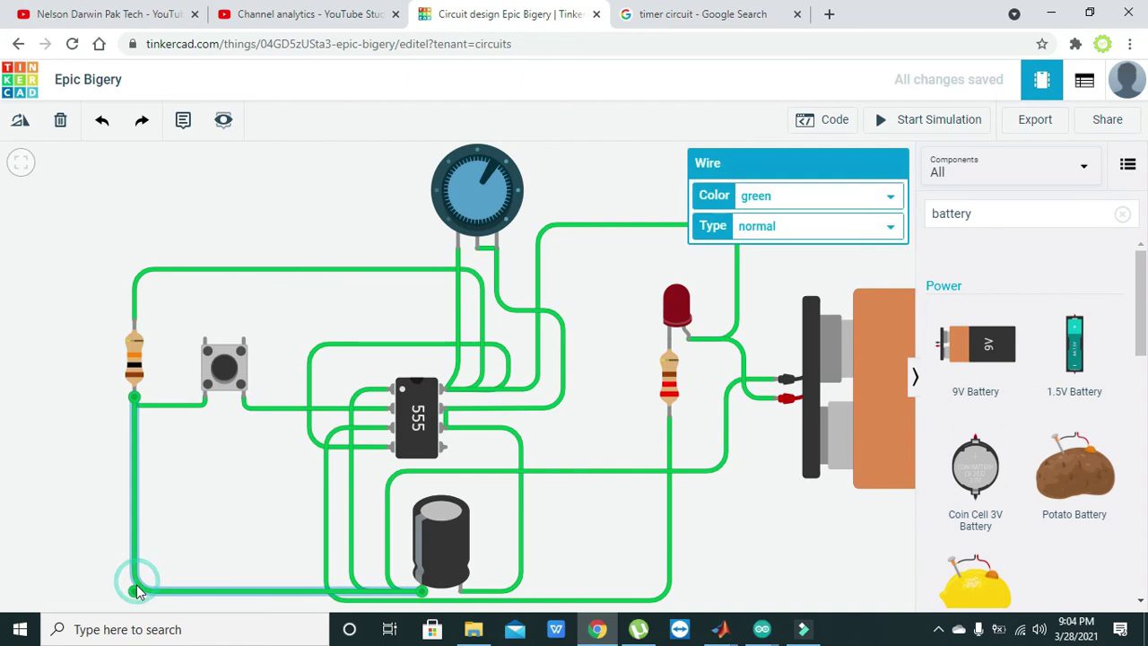
{"action": "left_click_drag", "start_coordinate": [134, 589], "coordinate": [134, 592]}
{"action": "left_click", "coordinate": [197, 542]}
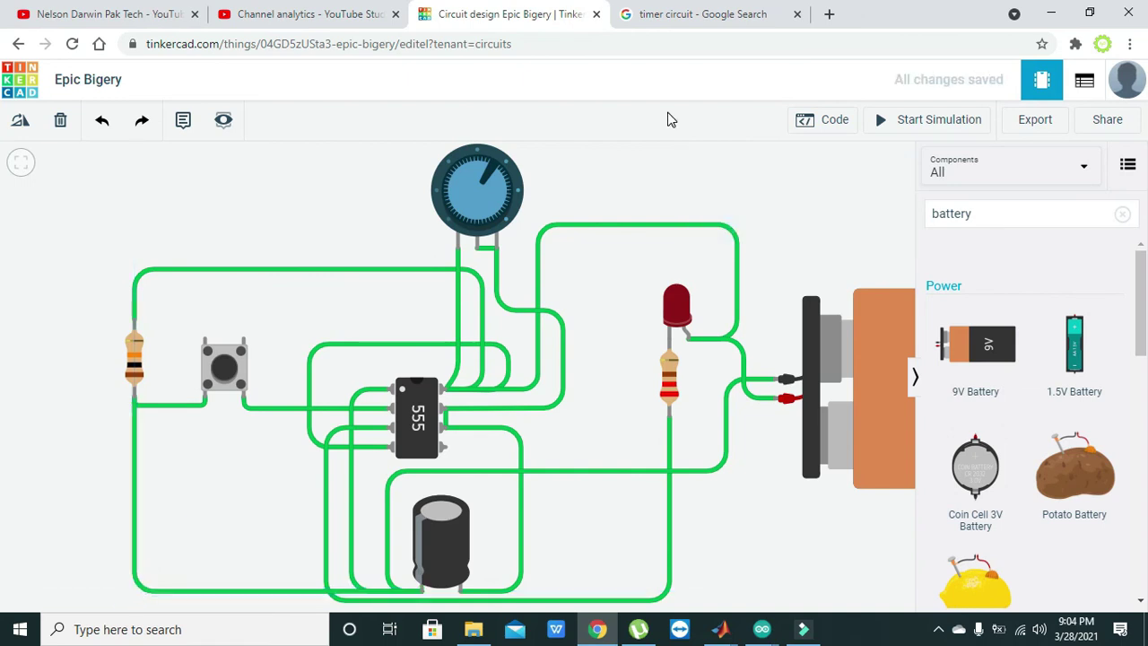
{"action": "left_click", "coordinate": [900, 119]}
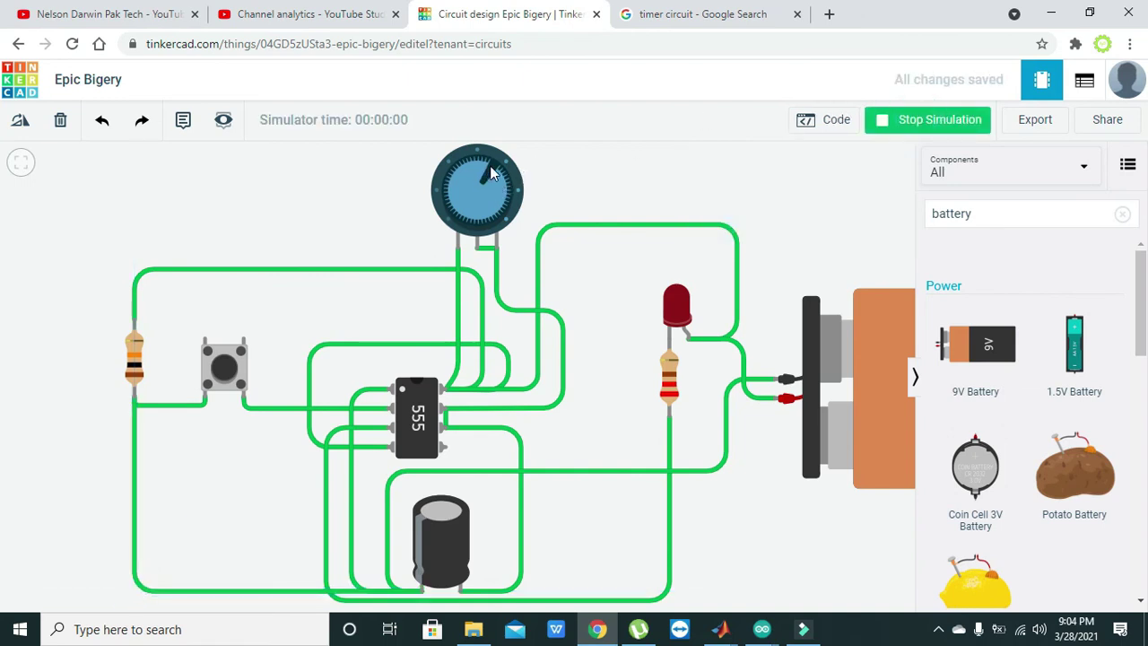
Turn the potentiometer knob to tune the delay and press the pushbutton repeatedly to trigger the LED
{"action": "left_click_drag", "start_coordinate": [468, 168], "coordinate": [457, 191]}
{"action": "left_click_drag", "start_coordinate": [448, 186], "coordinate": [447, 197]}
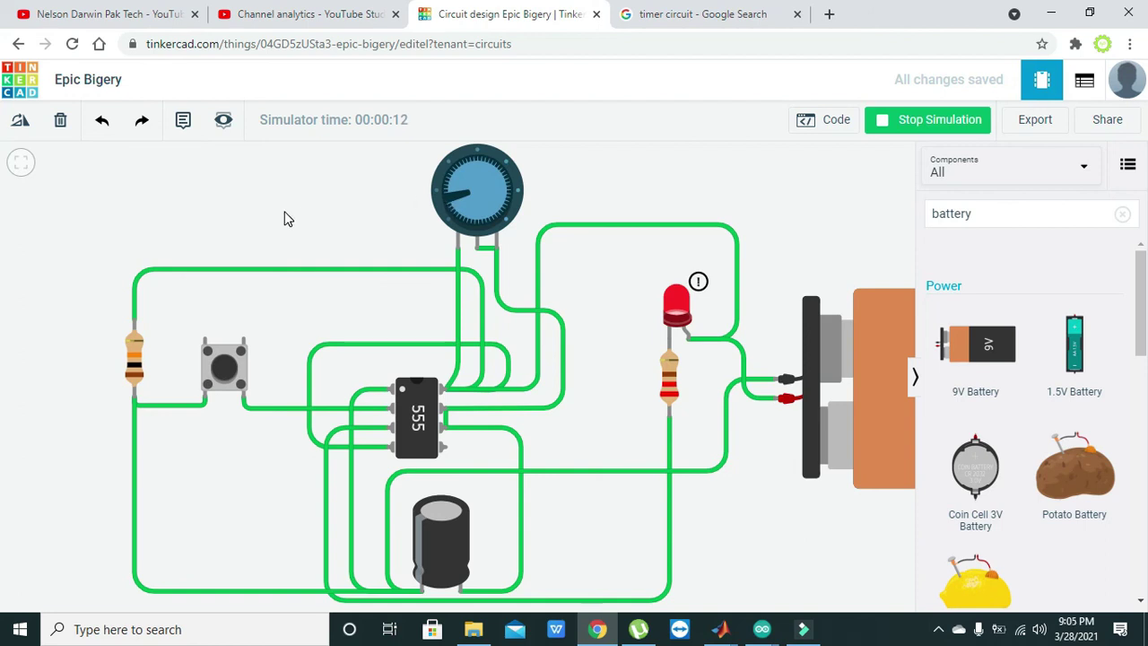
{"action": "left_click", "coordinate": [222, 375]}
{"action": "left_click_drag", "start_coordinate": [450, 205], "coordinate": [451, 183]}
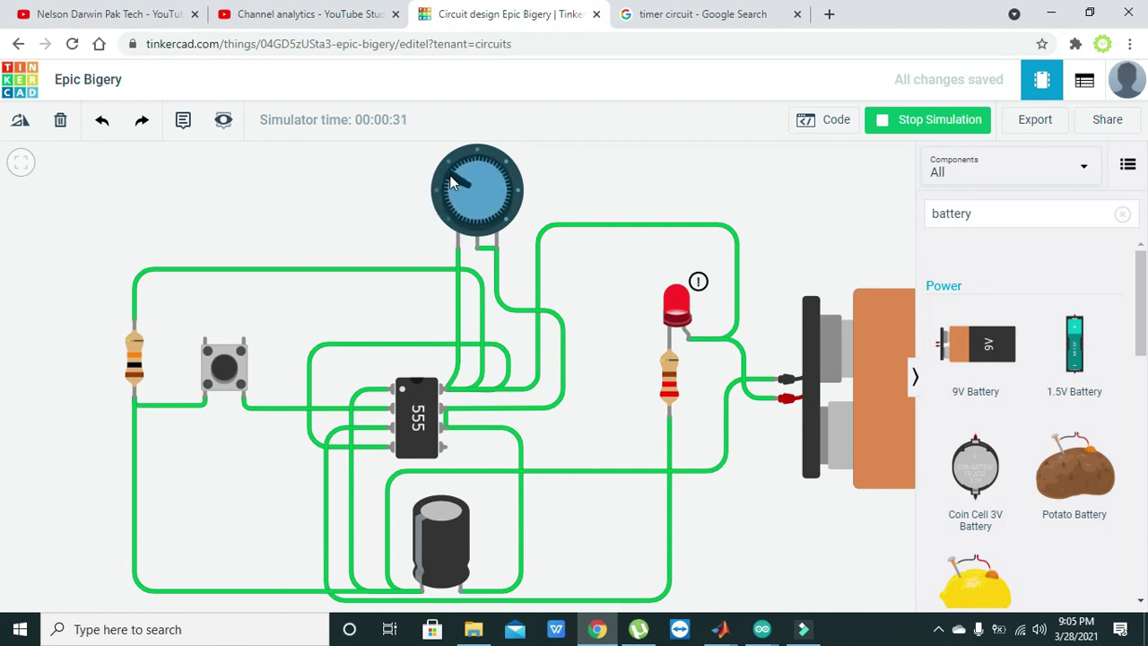
{"action": "left_click", "coordinate": [228, 369]}
{"action": "left_click", "coordinate": [228, 371]}
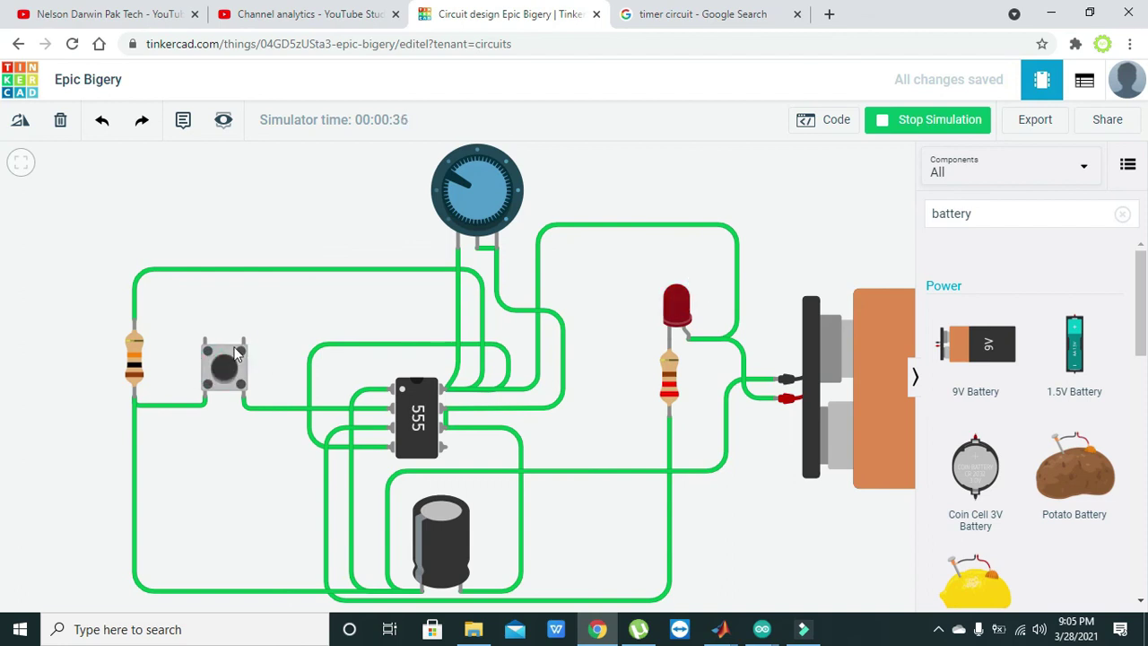